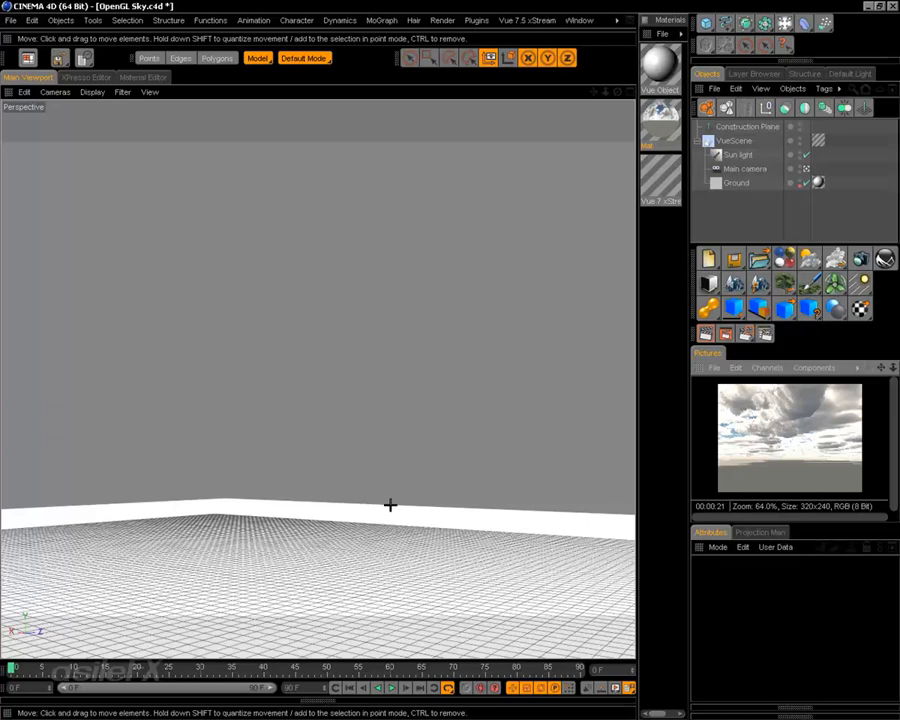
Add the Cumulus_0017 cloud layer from the 0 - 2 km From_Below Cumulus collection in the Atmosphere Editor and delete it again
alt+drag(390, 508, 393, 577)
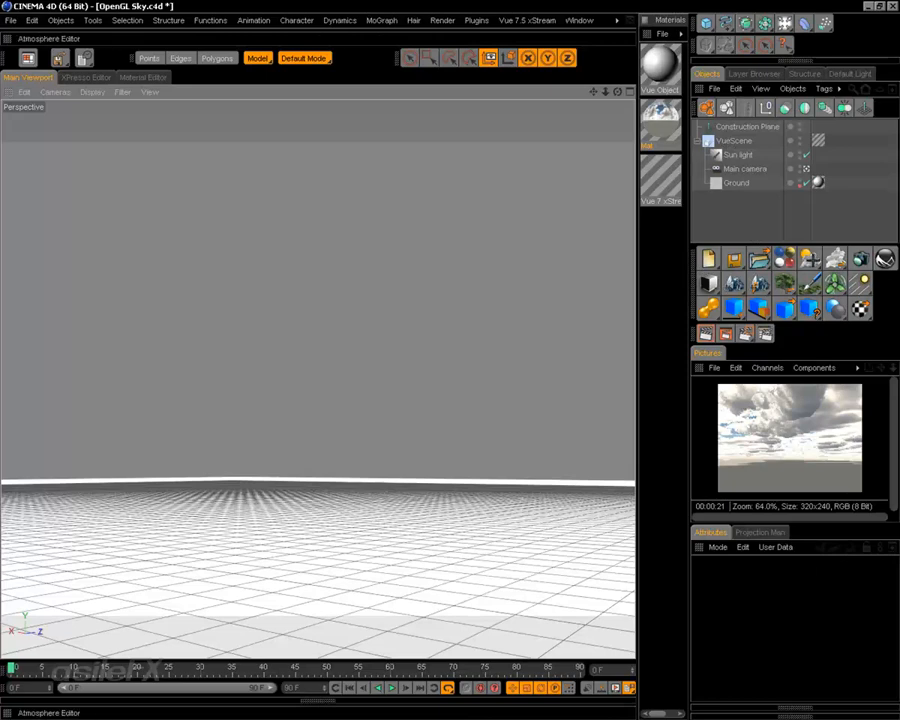
click(488, 57)
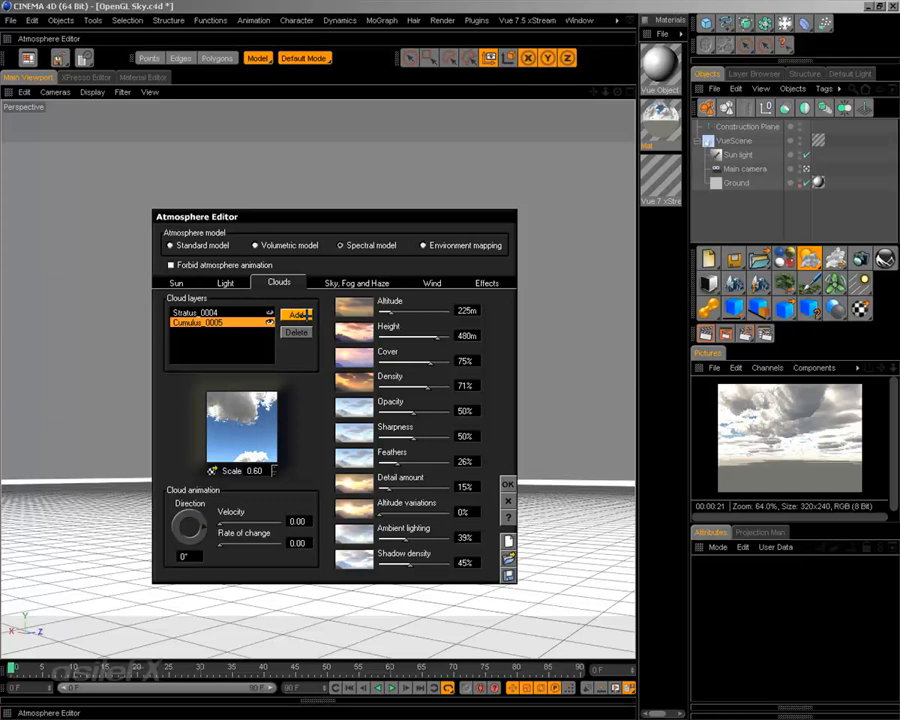
click(296, 314)
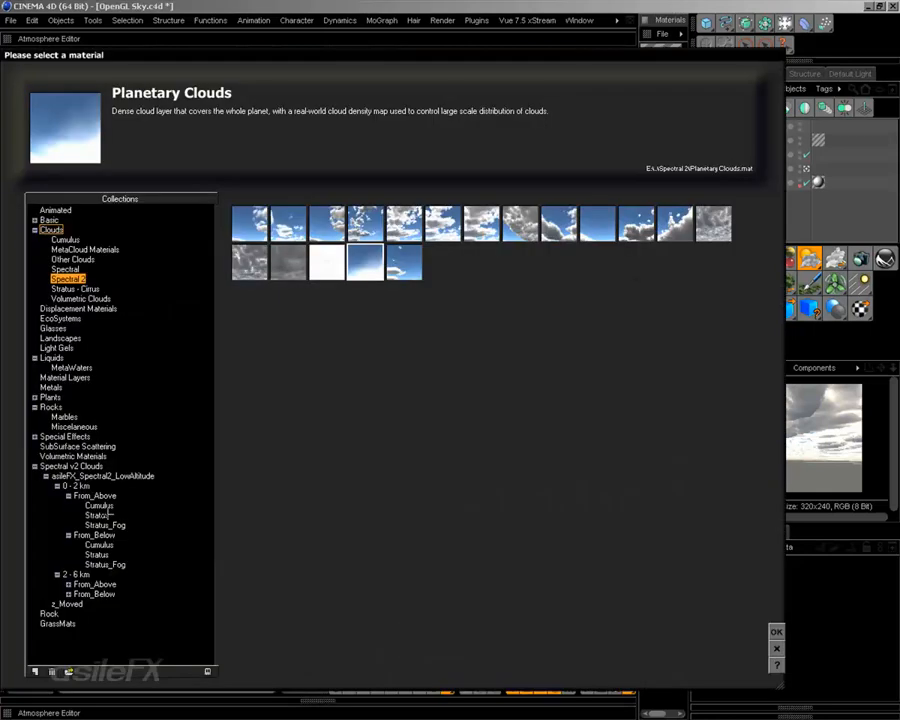
click(99, 545)
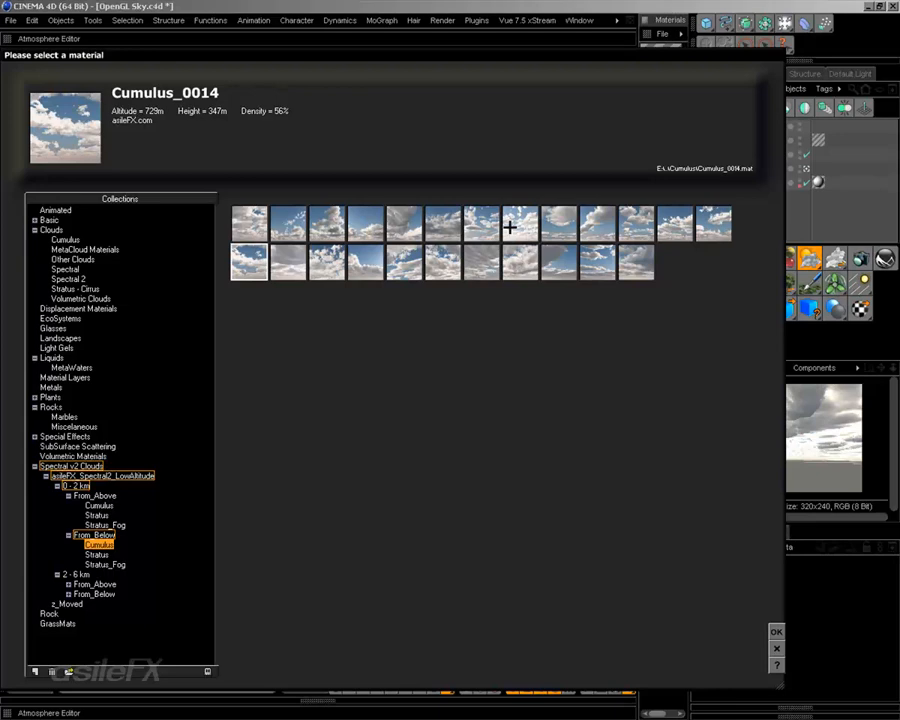
click(597, 213)
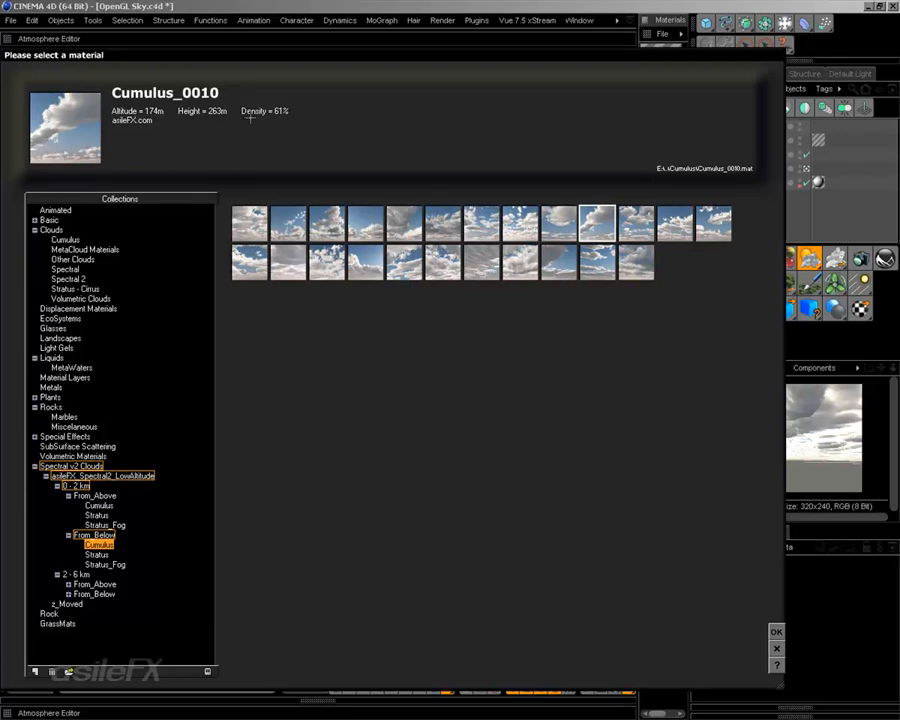
click(437, 267)
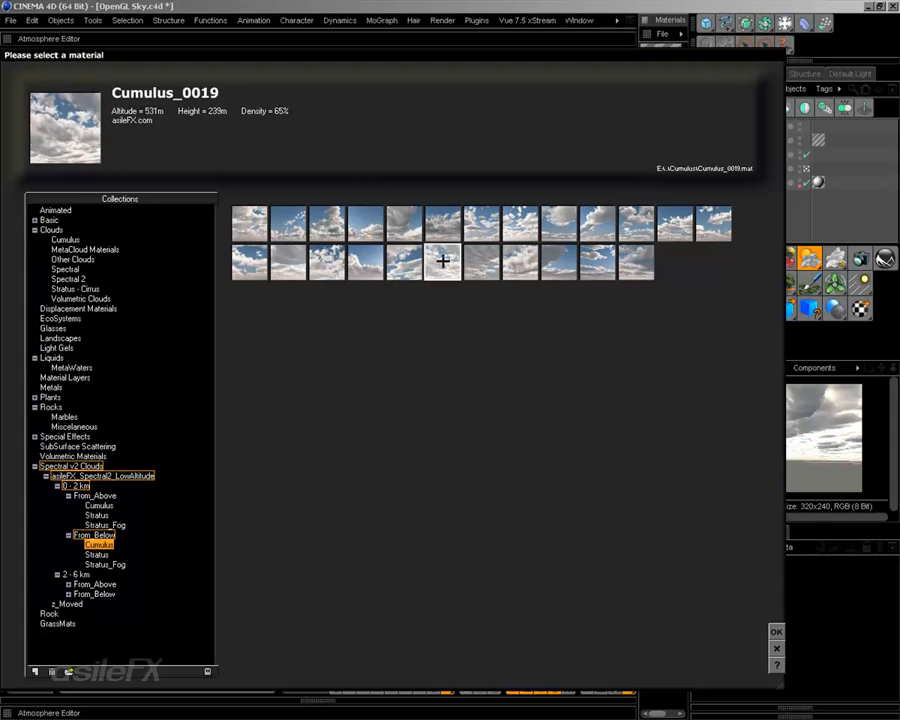
click(352, 262)
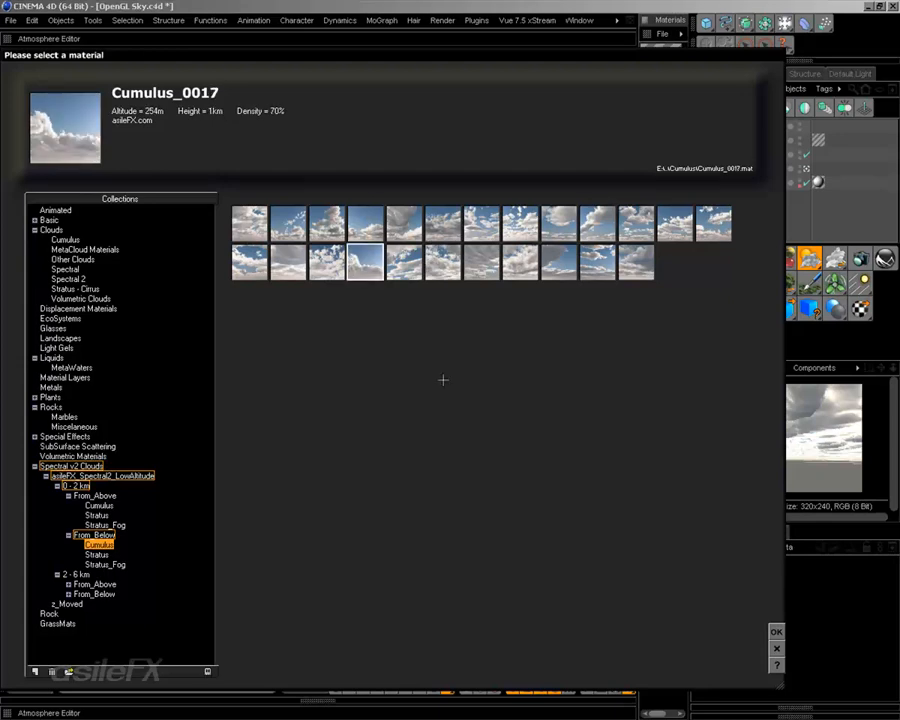
click(776, 631)
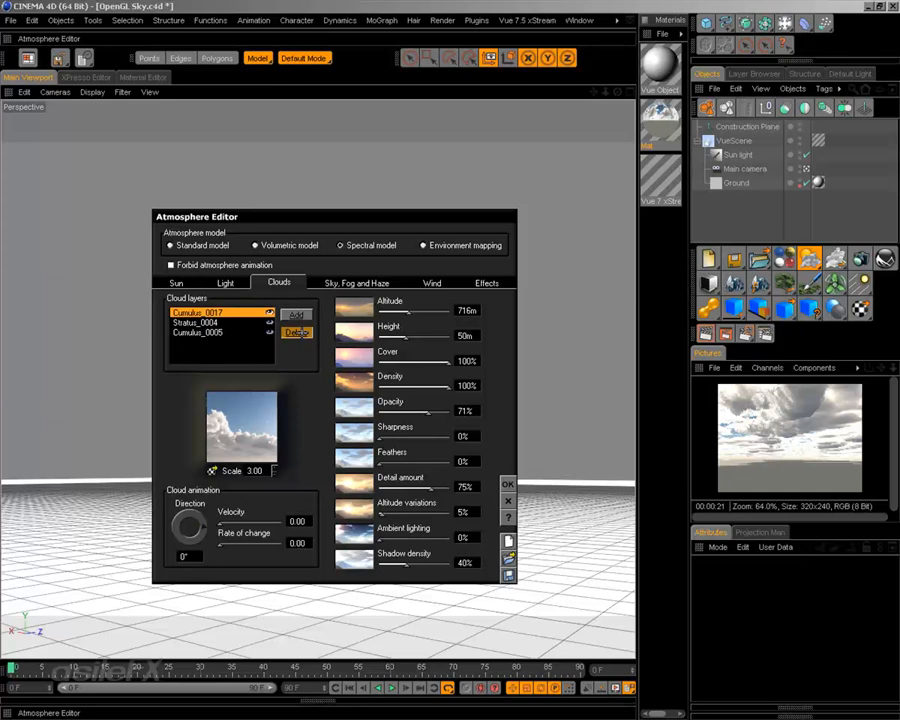
click(298, 332)
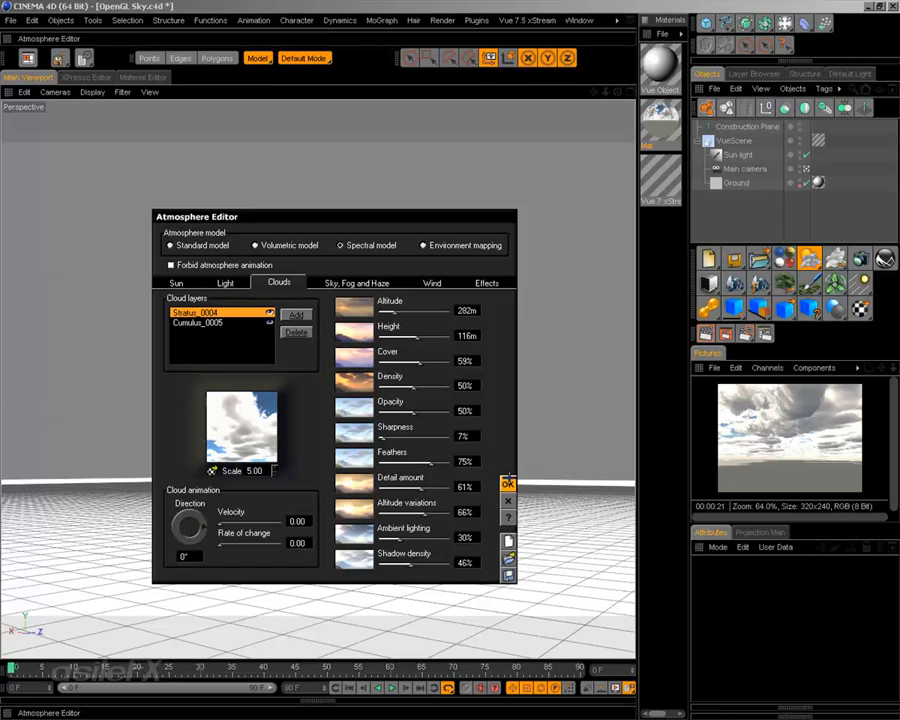
click(508, 484)
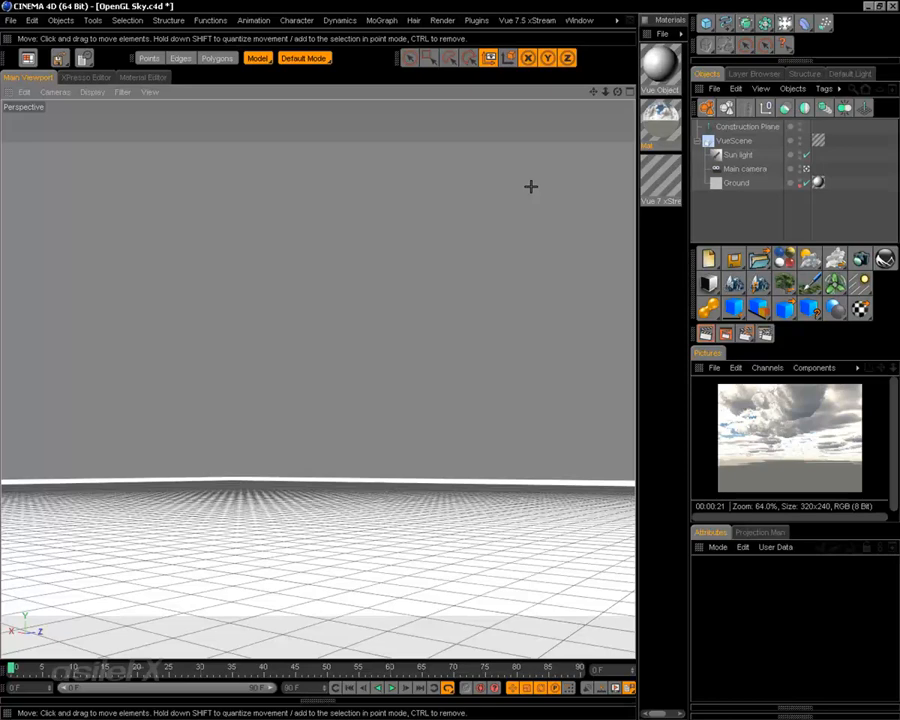
Review the Vue sky export options and close them without exporting
click(530, 20)
mouse_move(533, 41)
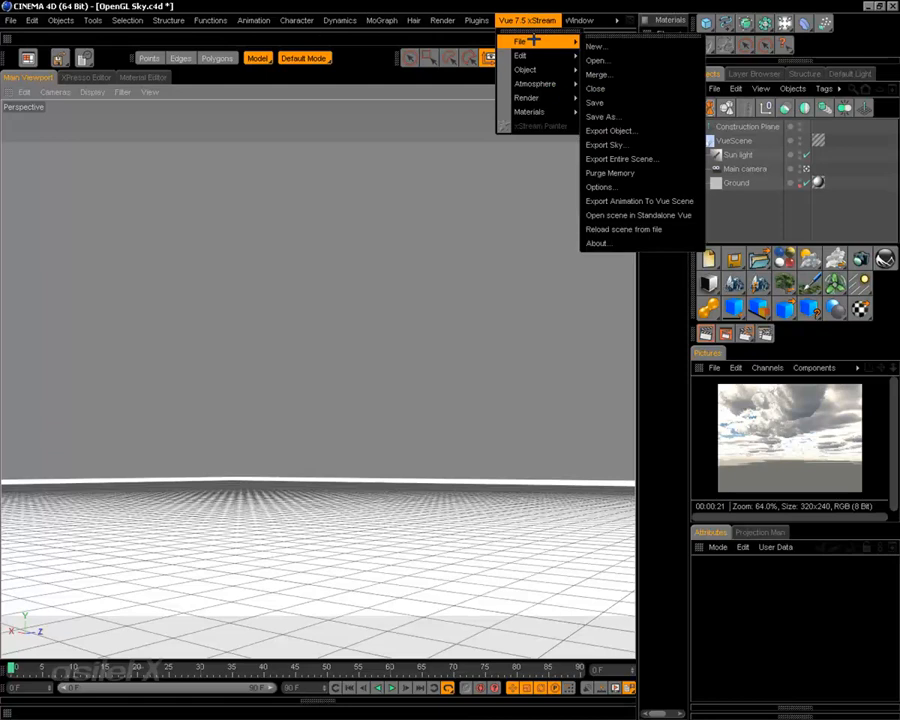
click(660, 145)
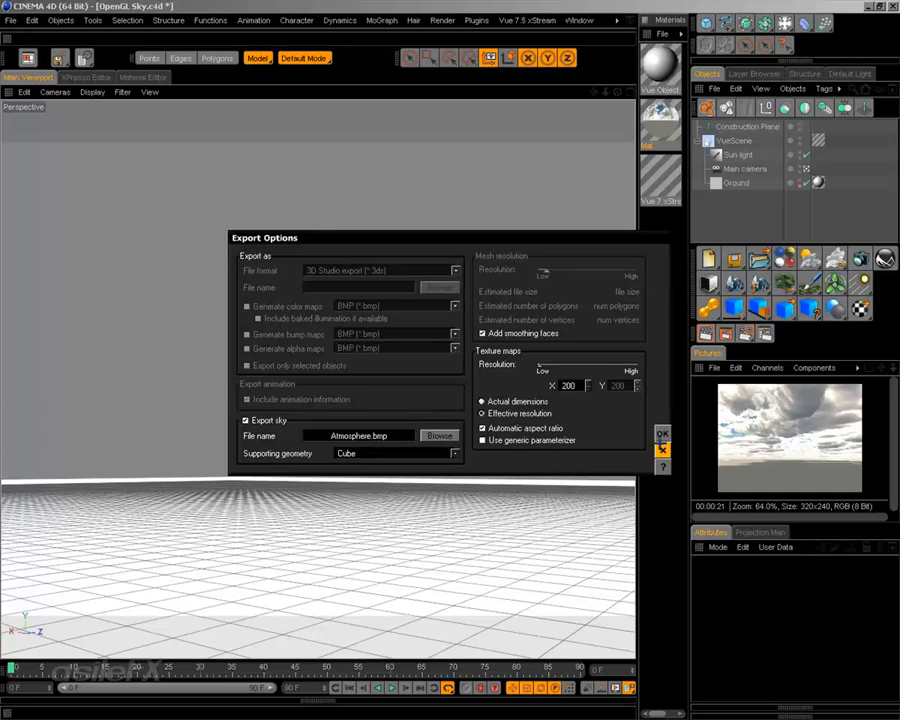
click(662, 449)
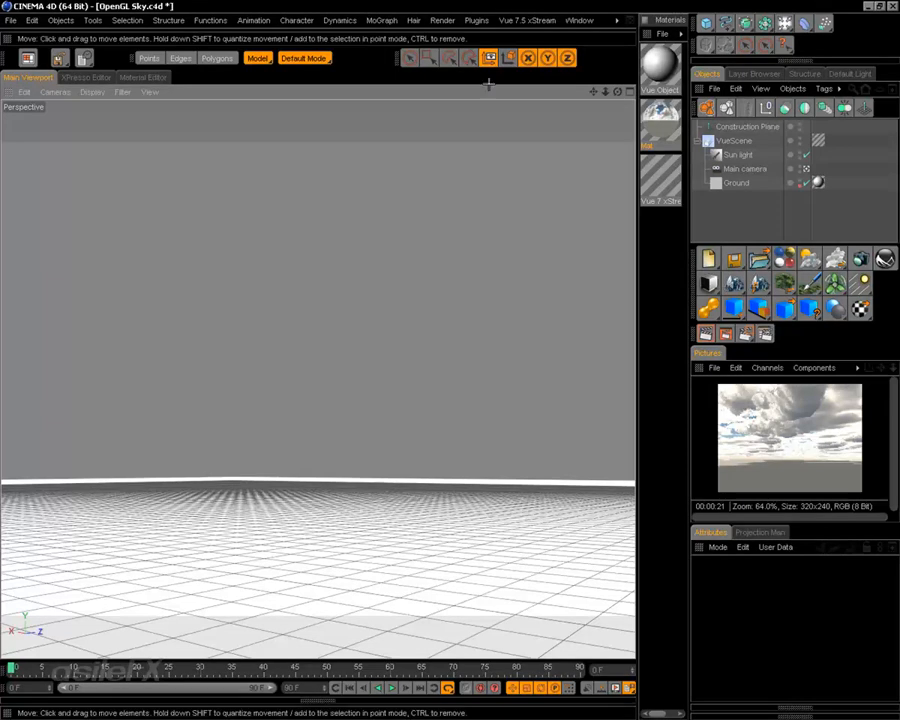
Open the current scene in standalone Vue
click(523, 21)
mouse_move(540, 40)
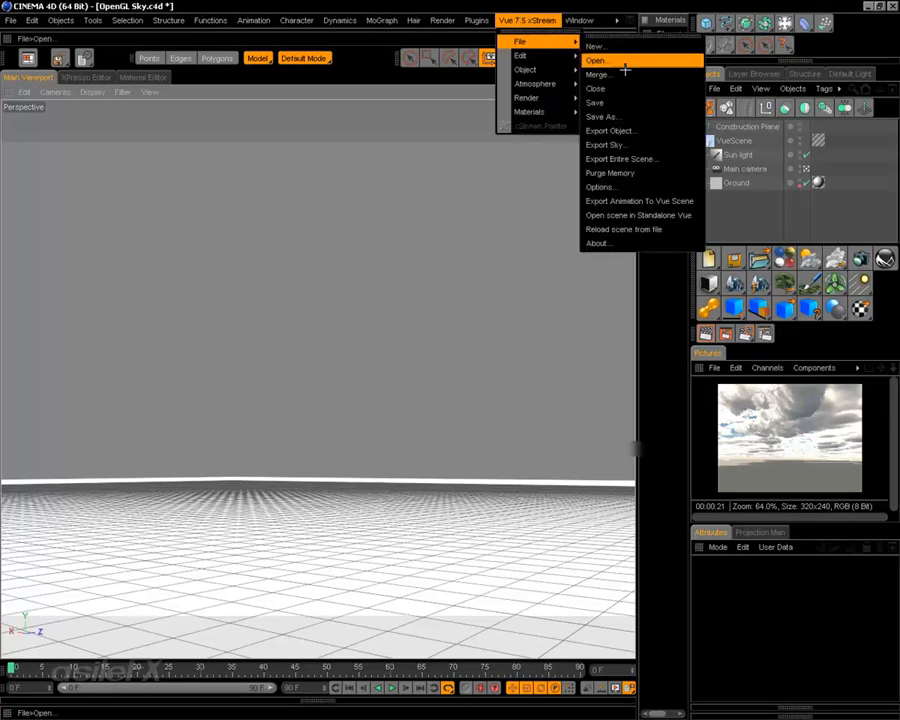
click(660, 208)
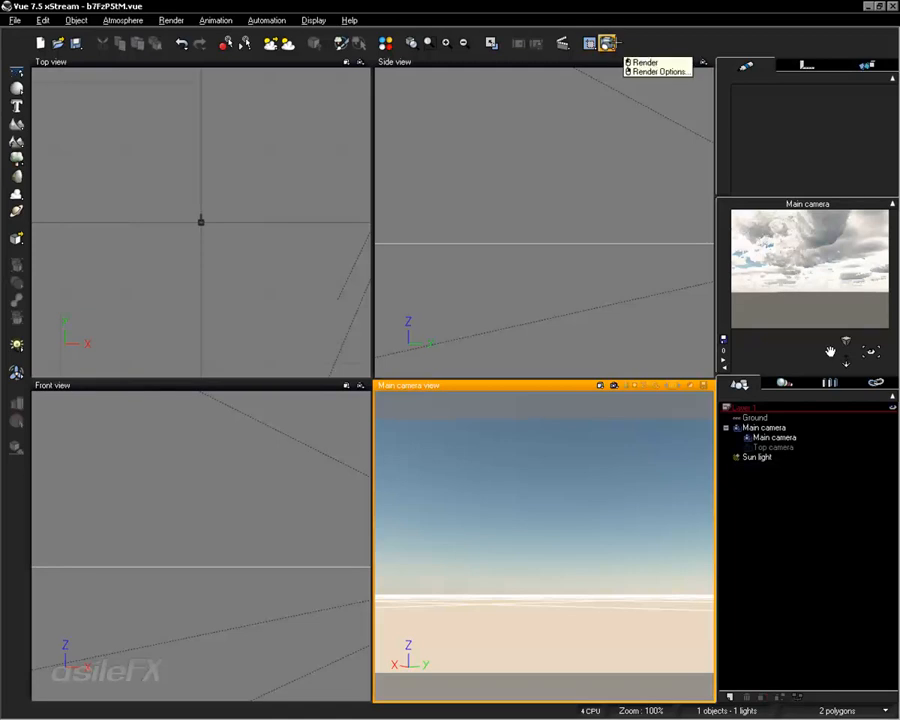
Configure the render options for a 360° panoramic, spherical render at 480x240
right_click(607, 43)
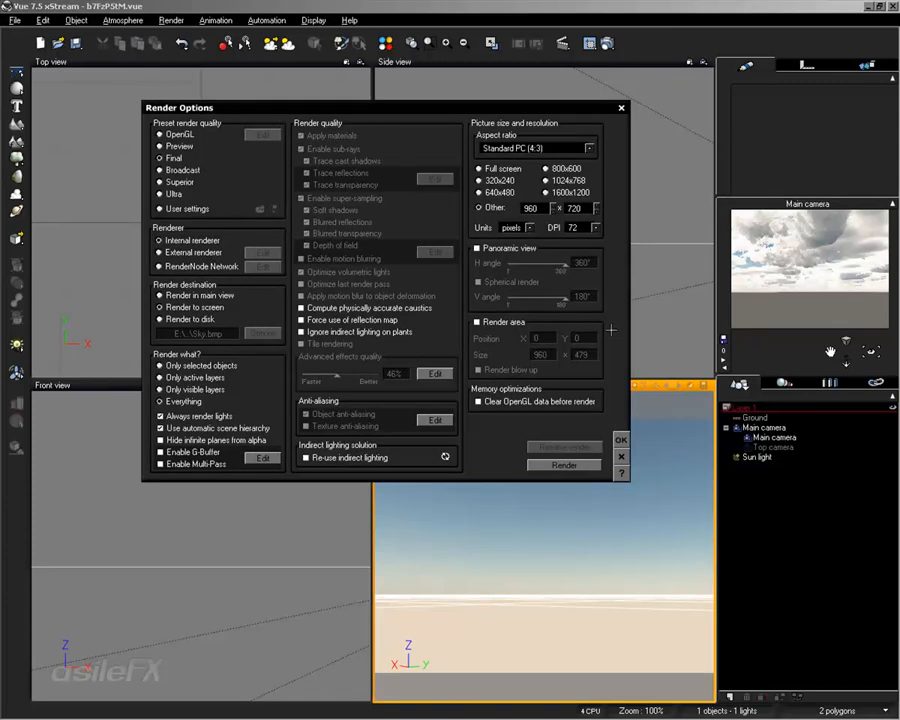
click(510, 247)
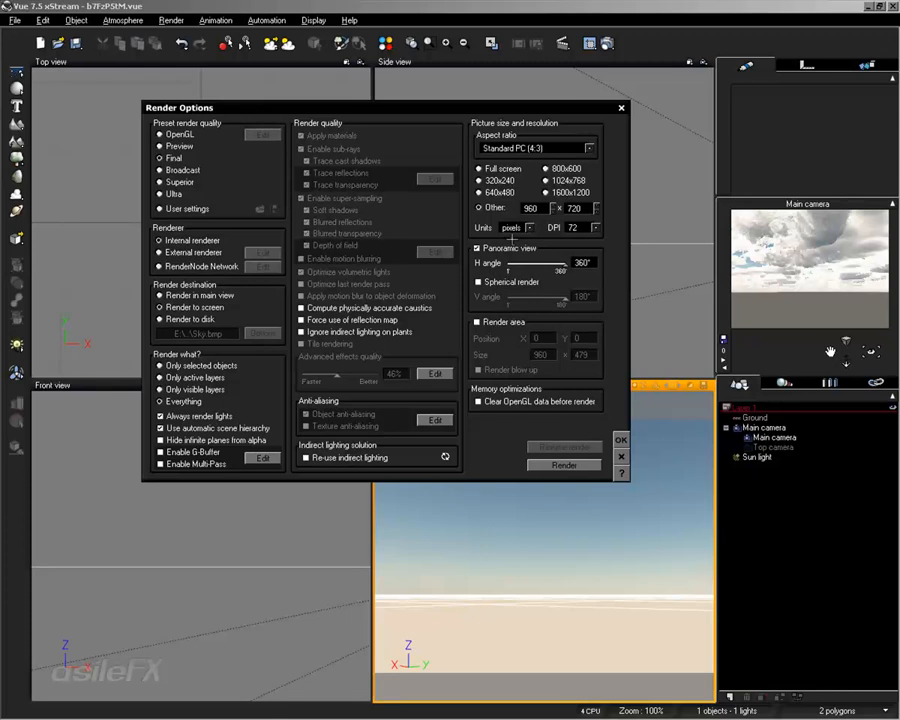
click(519, 282)
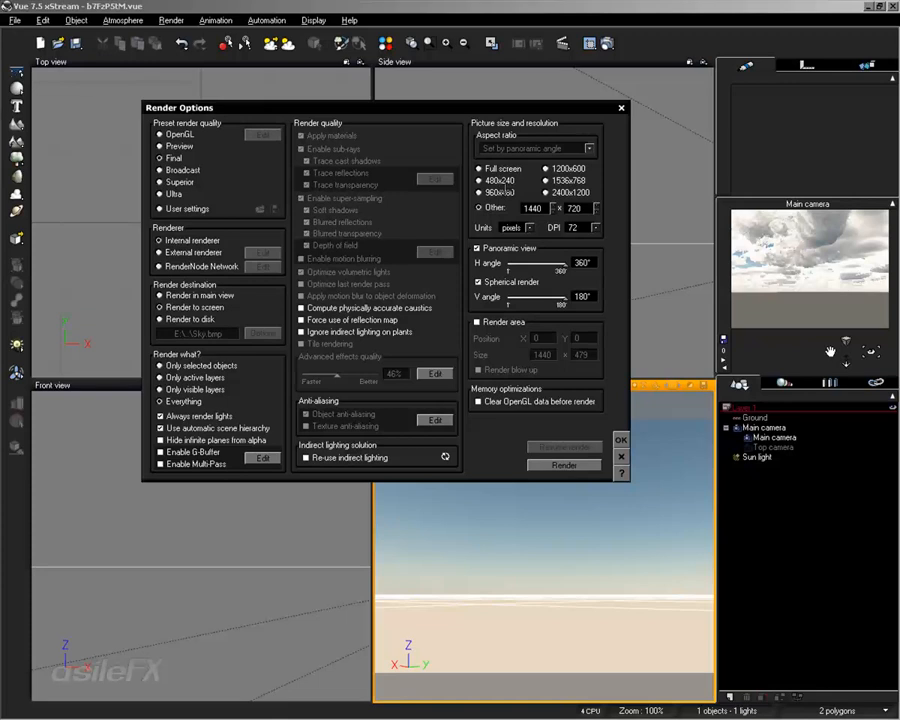
click(501, 180)
click(621, 455)
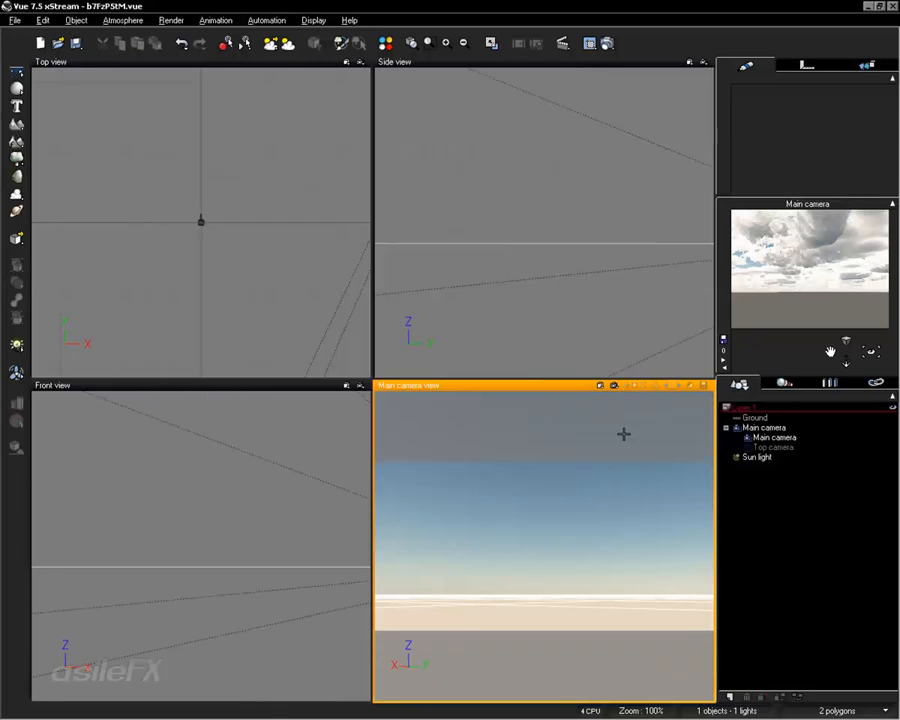
Set the Main camera's orientation to a pitch of 90 and a yaw of 214.5
click(775, 437)
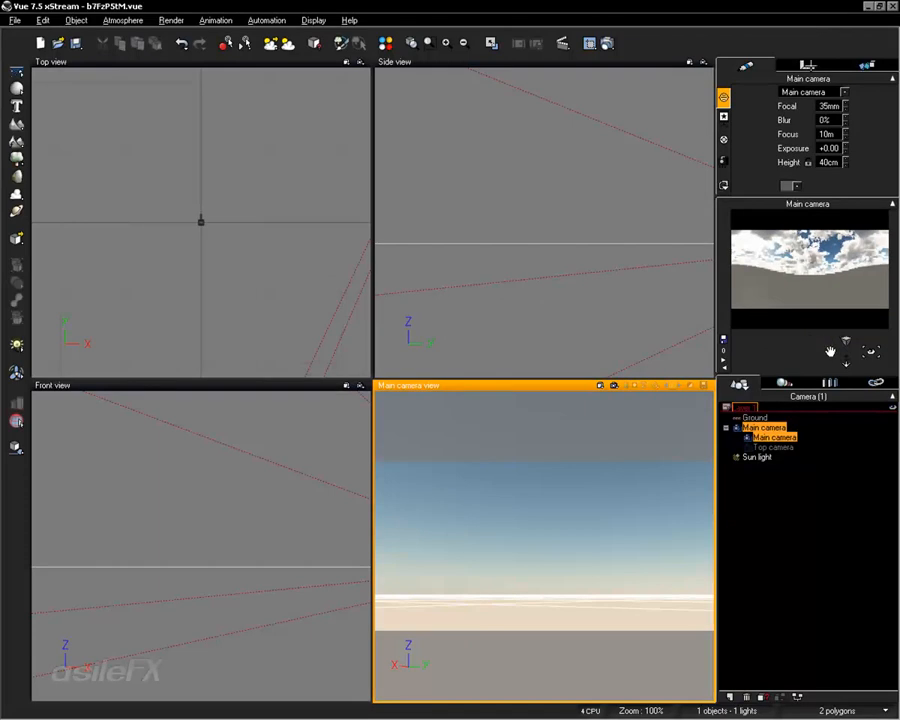
click(810, 67)
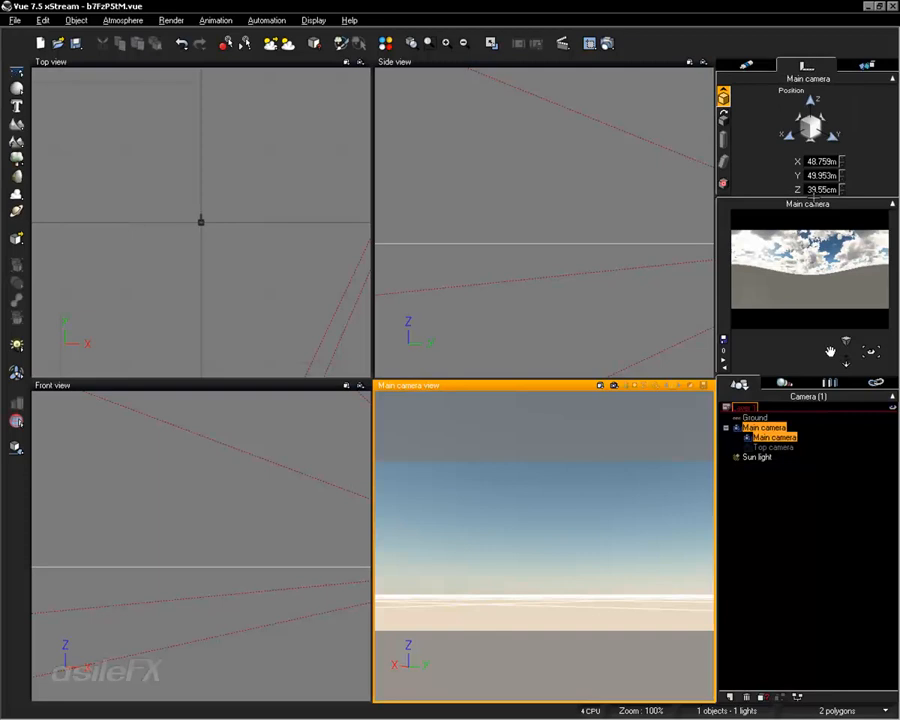
click(723, 118)
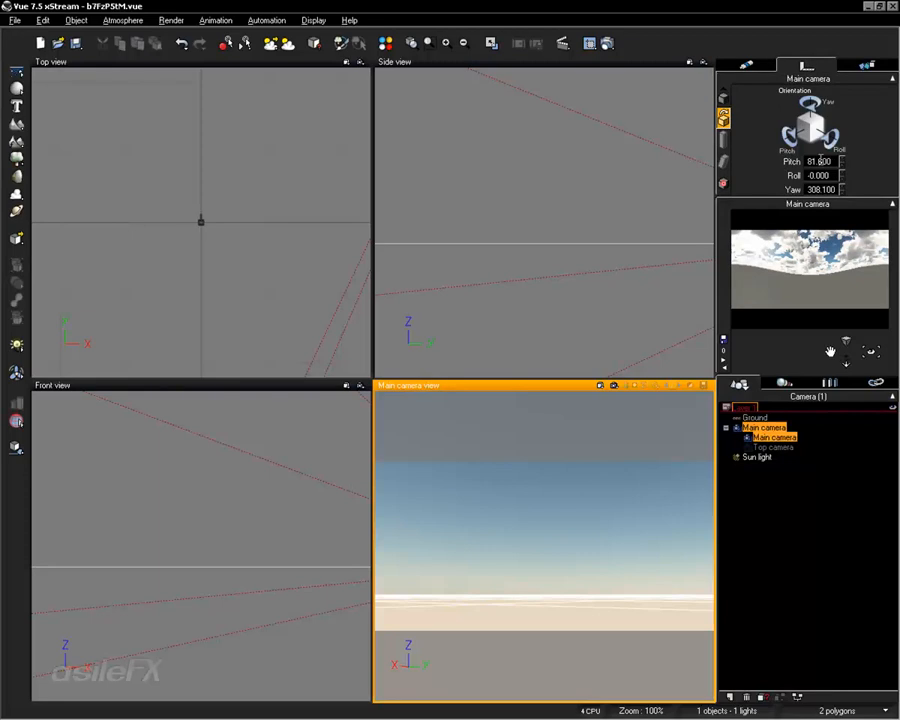
click(829, 162)
text(90)
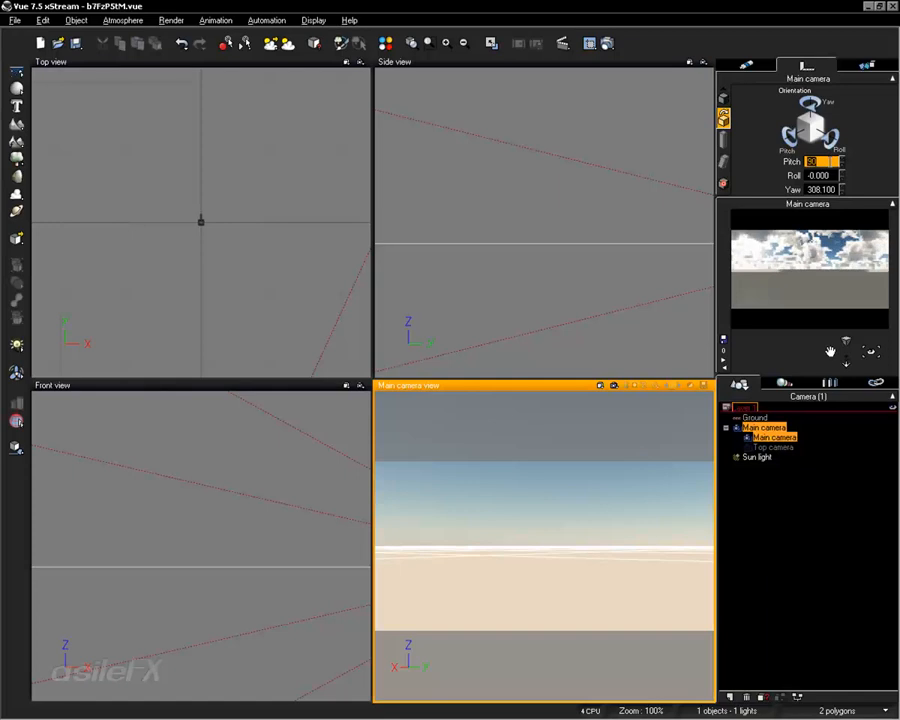
click(828, 188)
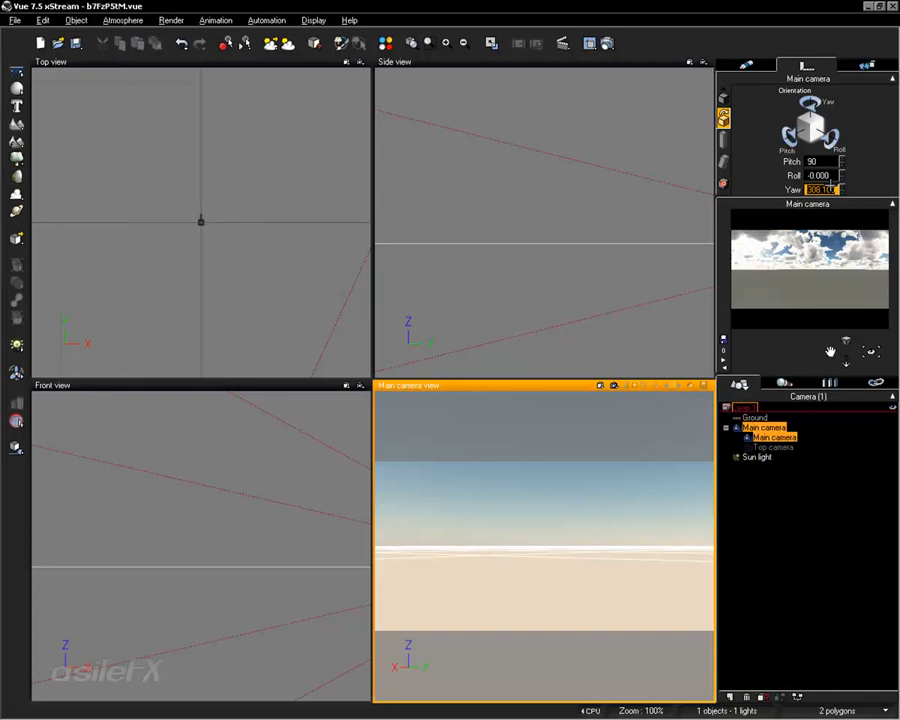
text(214)
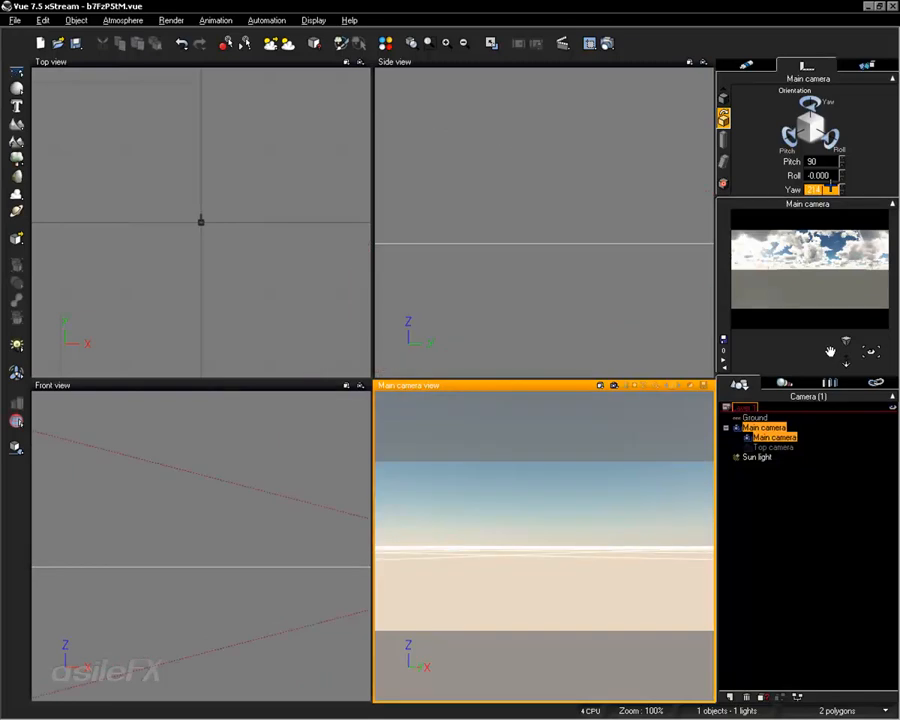
text(.5)
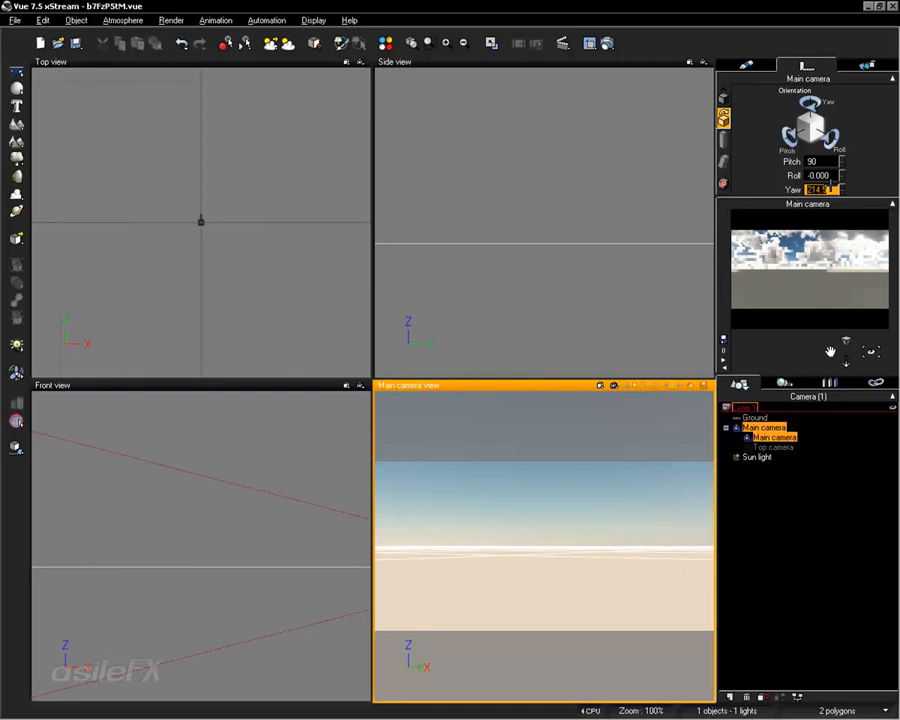
Refresh the Main camera preview and render the spherical sky panorama
right_click(820, 328)
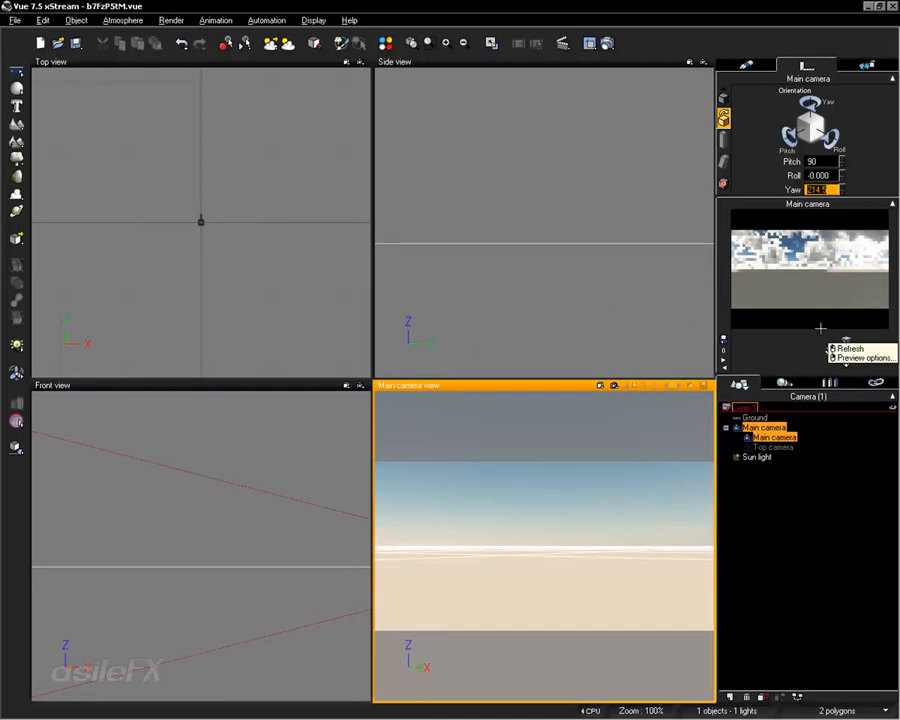
click(849, 348)
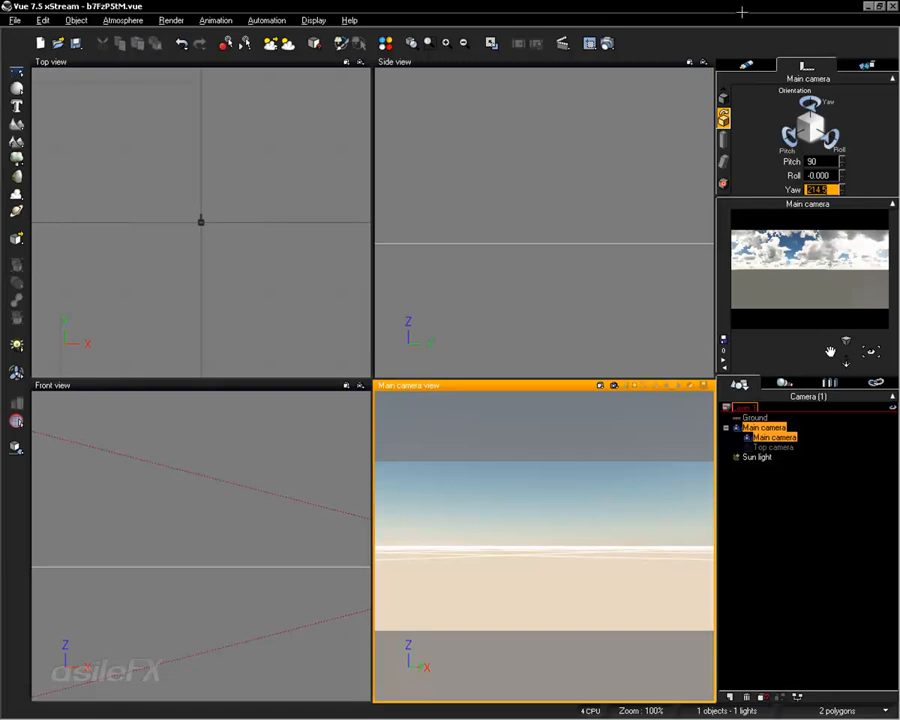
click(589, 43)
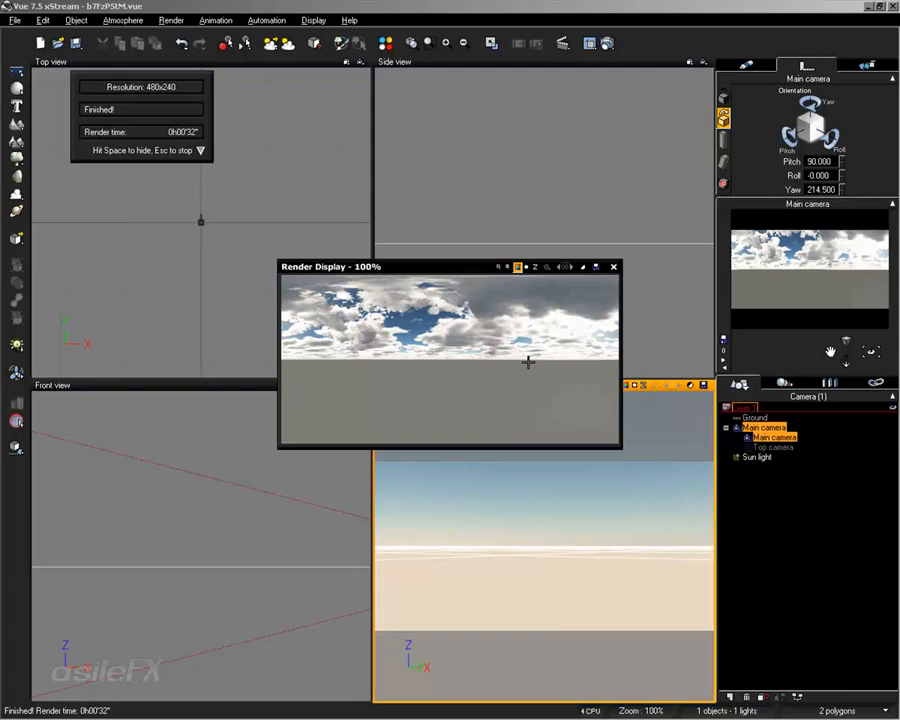
Examine the picture file formats available for saving the rendered panorama and cancel without saving
click(597, 266)
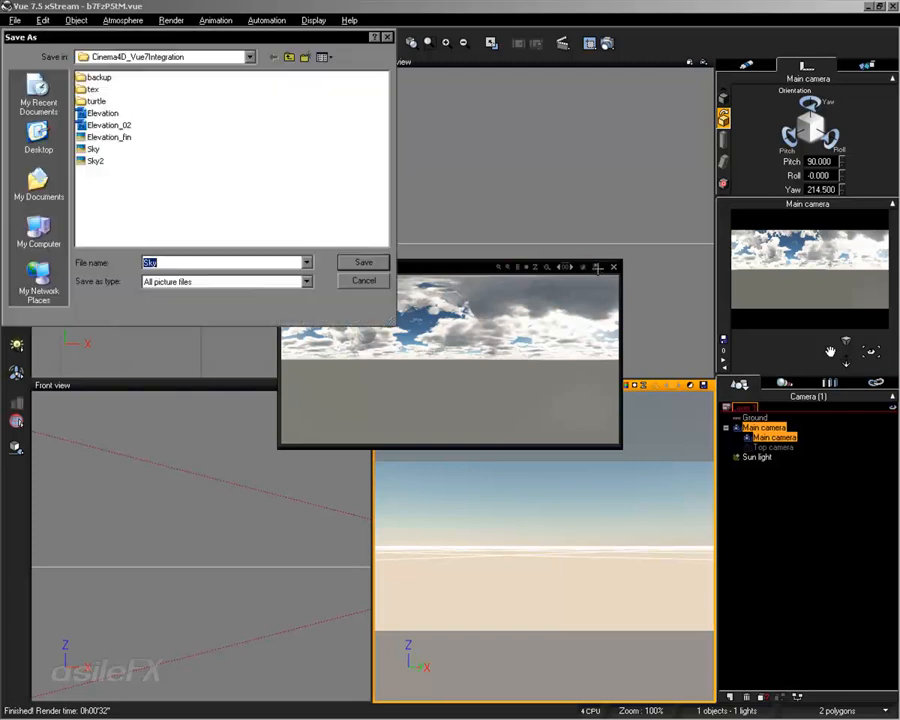
click(235, 281)
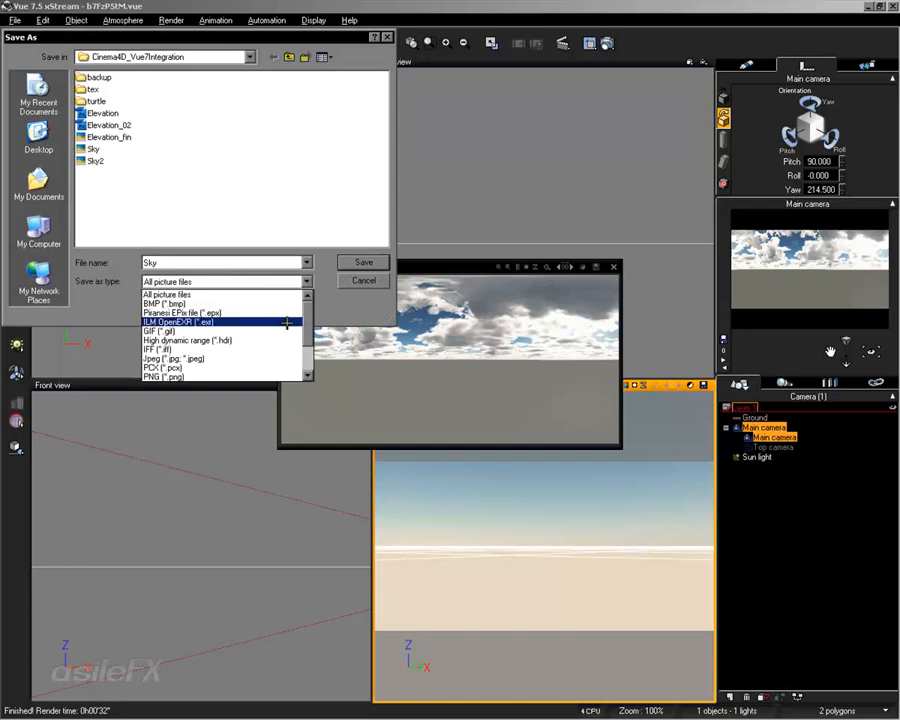
drag(308, 317, 310, 343)
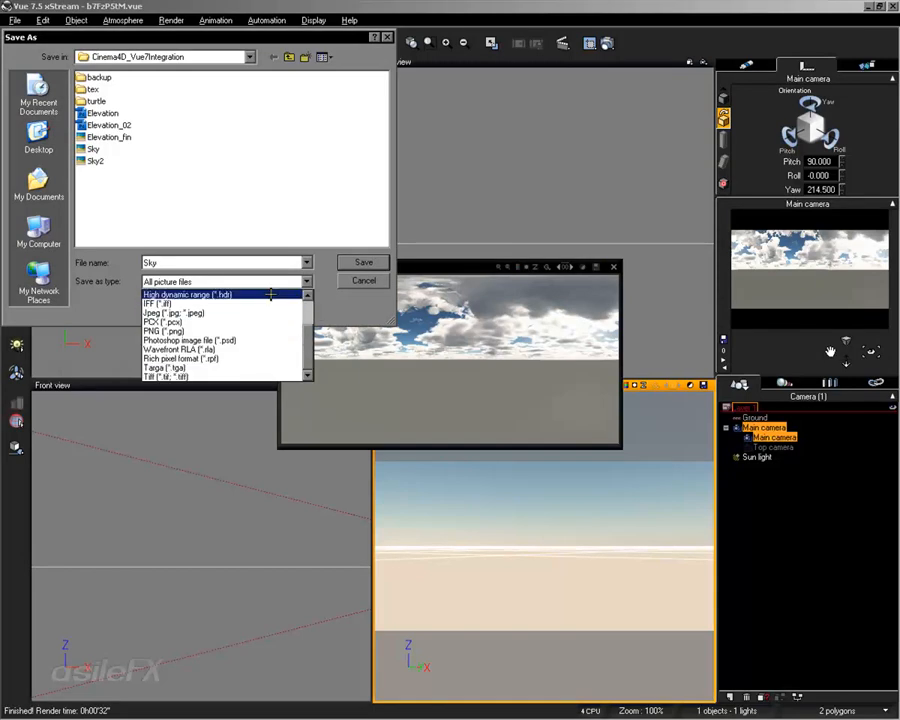
click(372, 306)
click(365, 281)
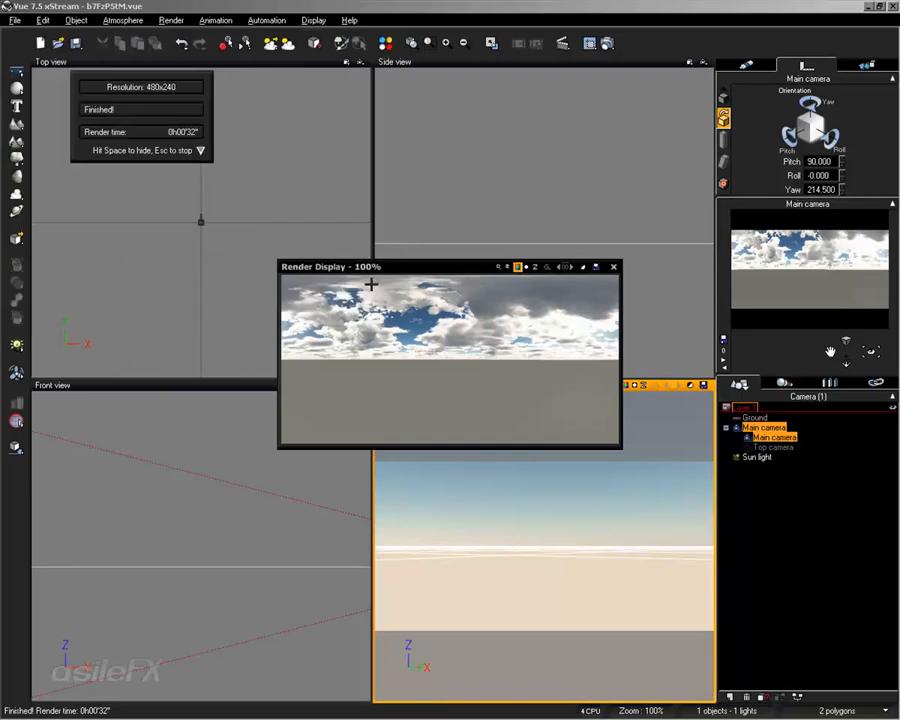
Check the save formats for the rendered panorama again, cancel the save and close the render display
drag(469, 271, 463, 278)
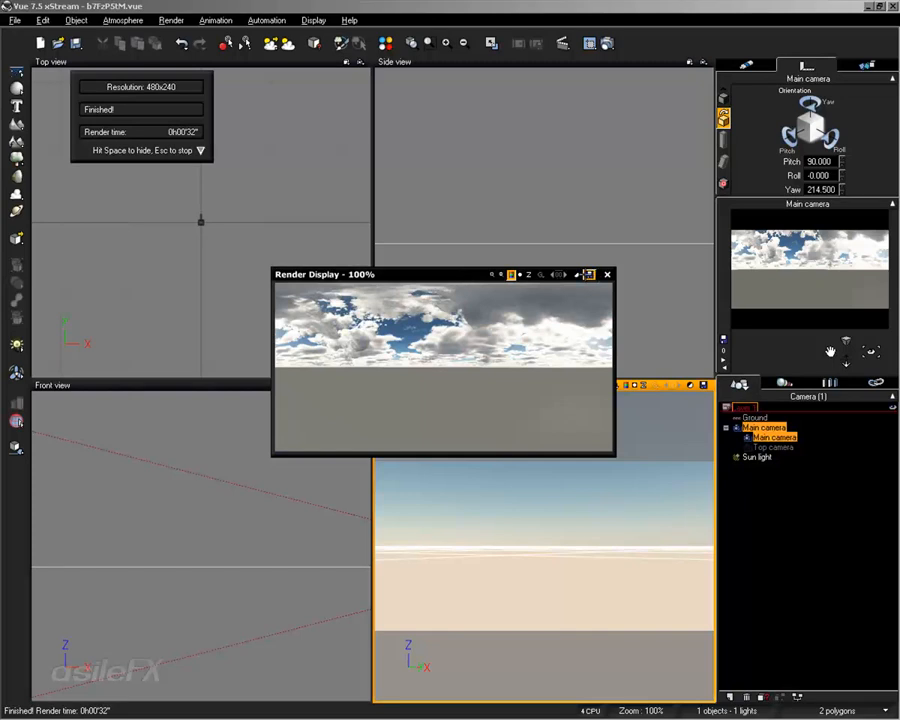
click(586, 274)
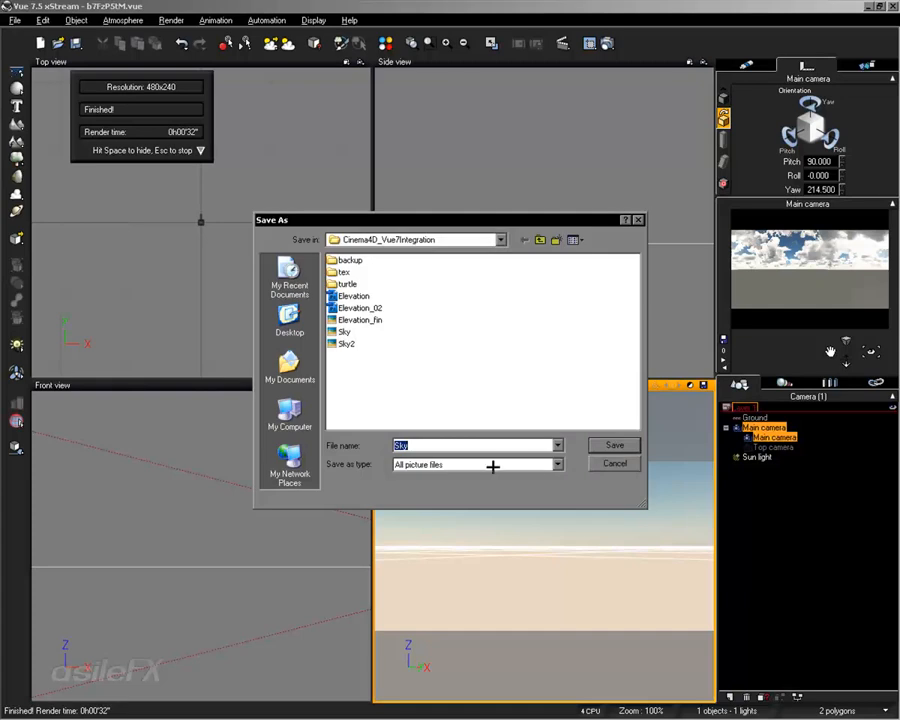
click(557, 464)
scroll(546, 514, down, 2)
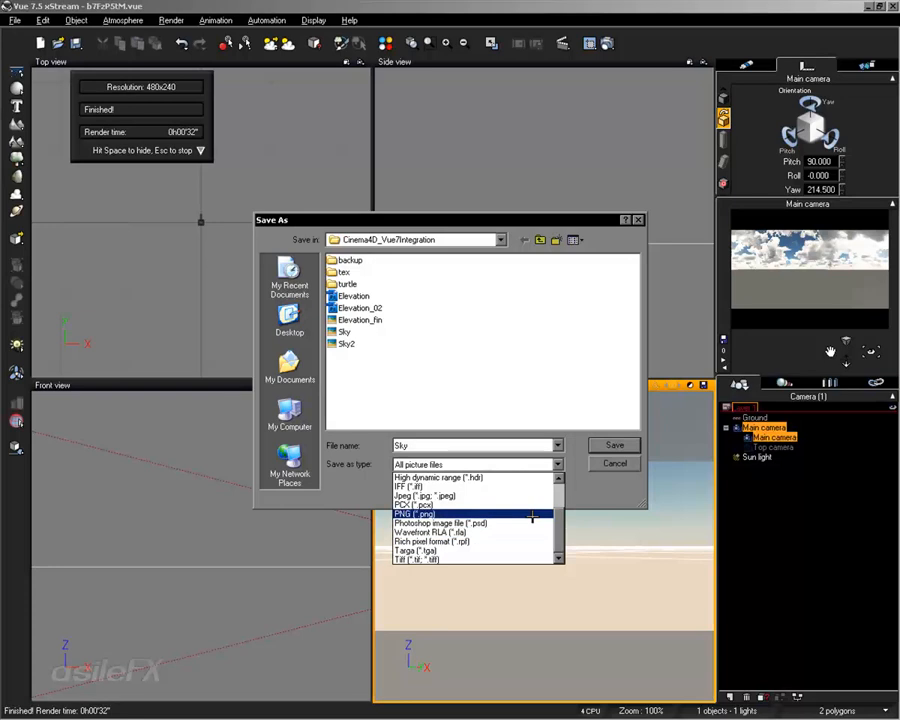
click(628, 476)
click(615, 464)
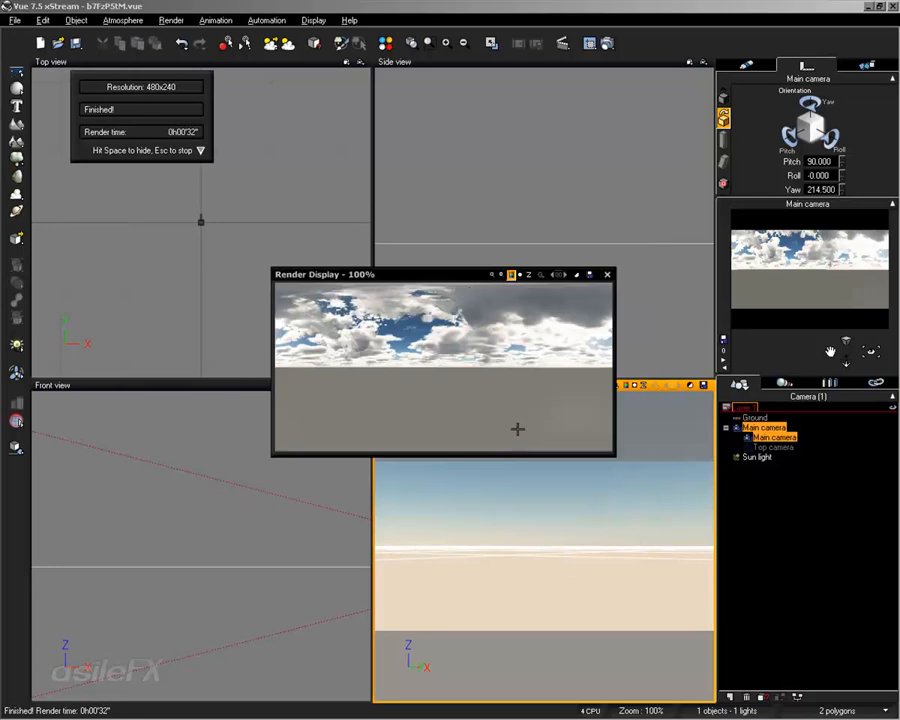
drag(463, 275, 471, 246)
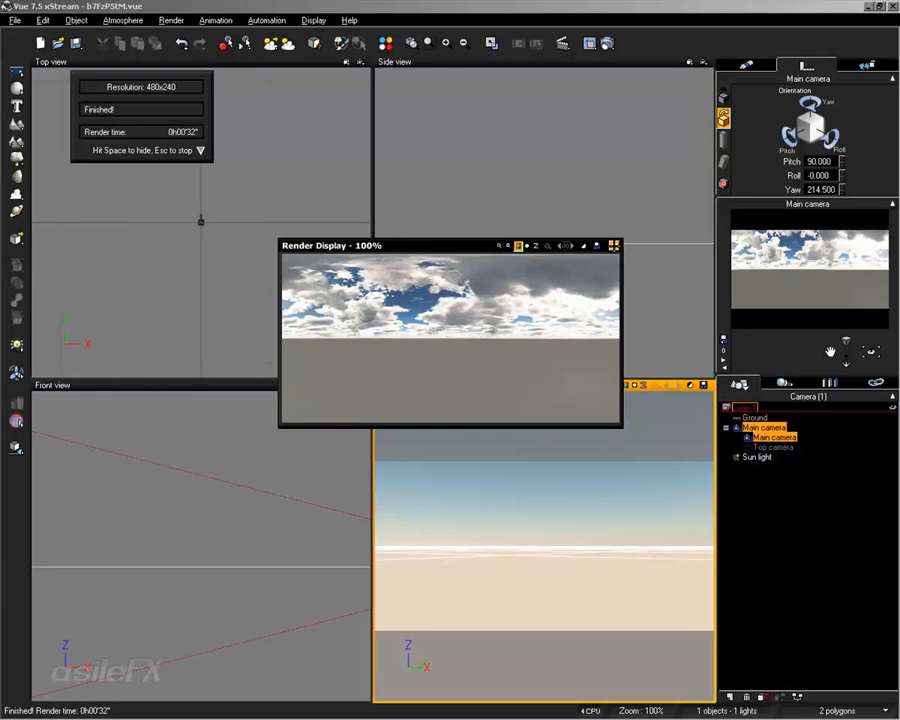
click(614, 245)
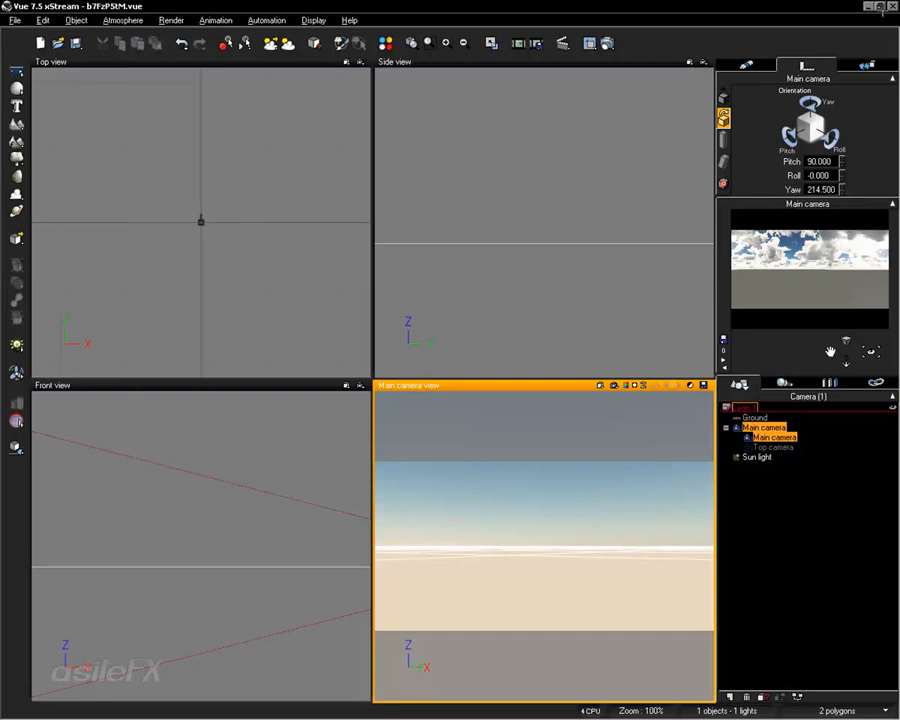
Switch to Cinema 4D and add a Sky object to the OpenGL Sky scene
click(889, 7)
click(481, 381)
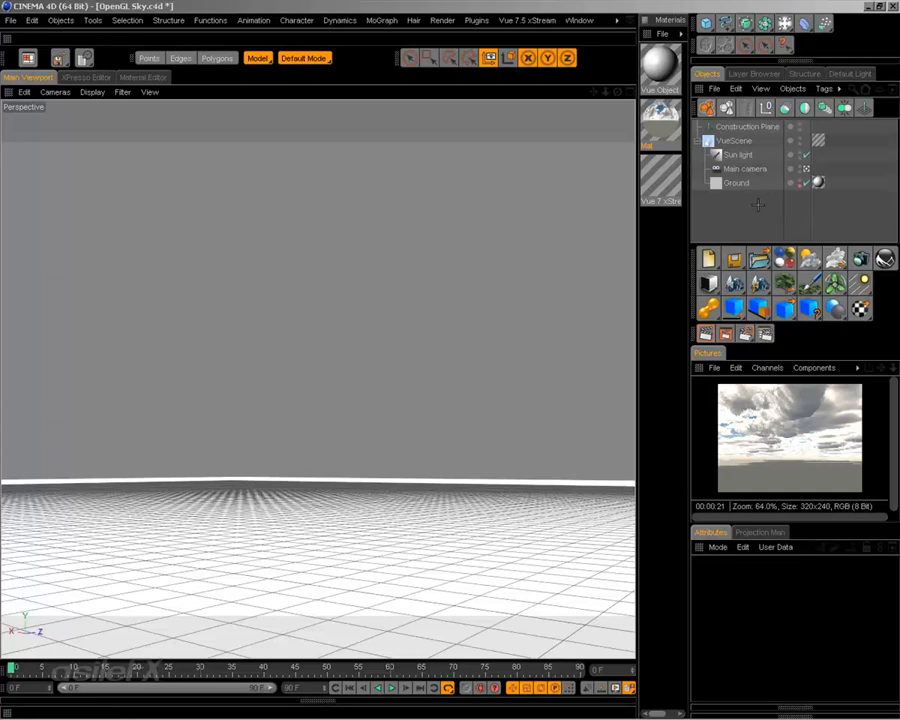
click(804, 22)
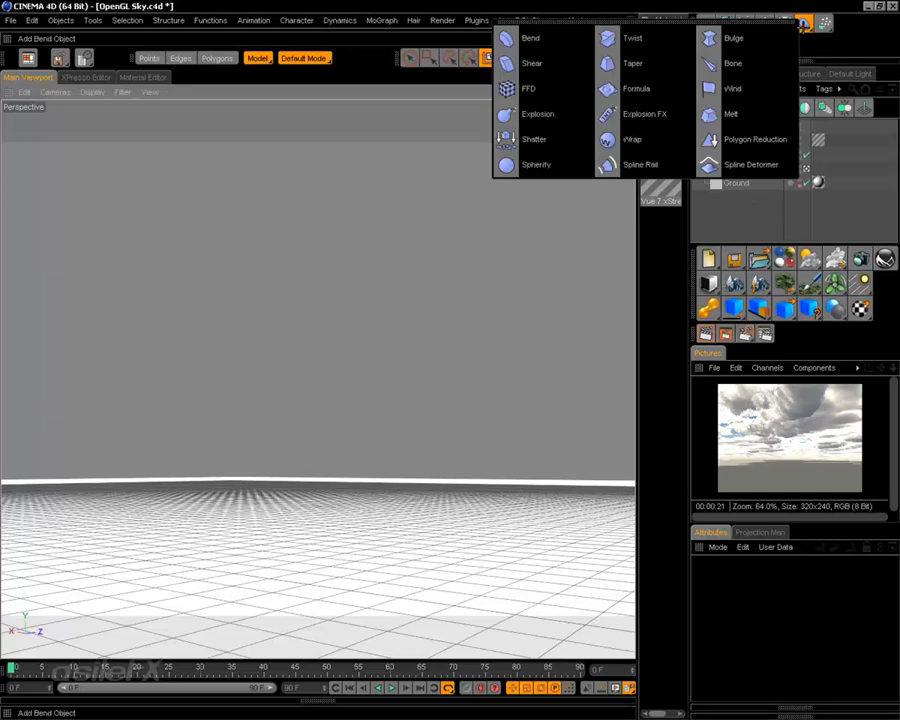
click(787, 24)
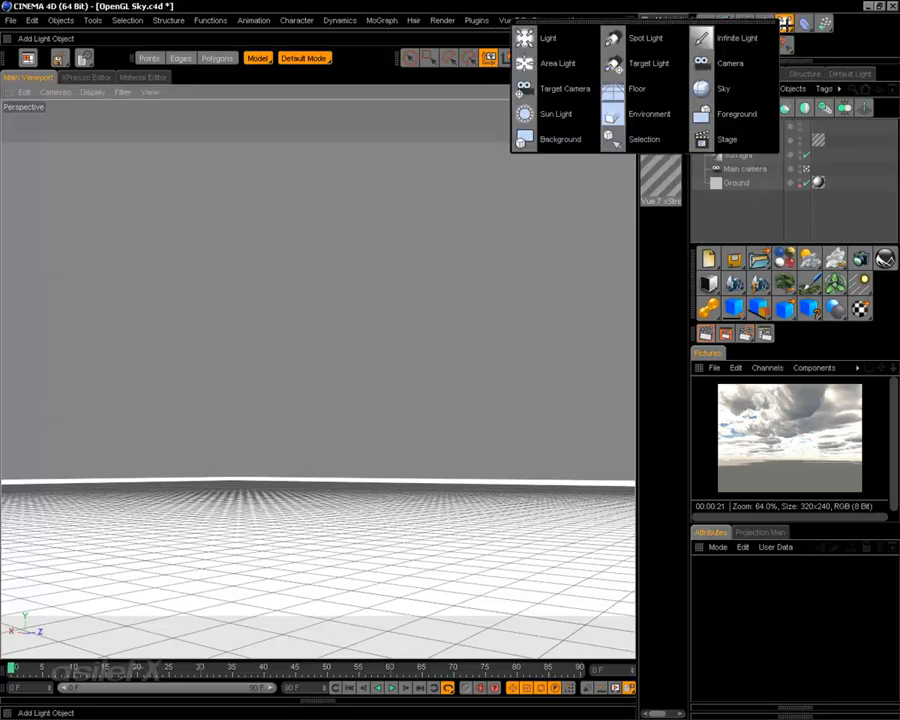
click(712, 88)
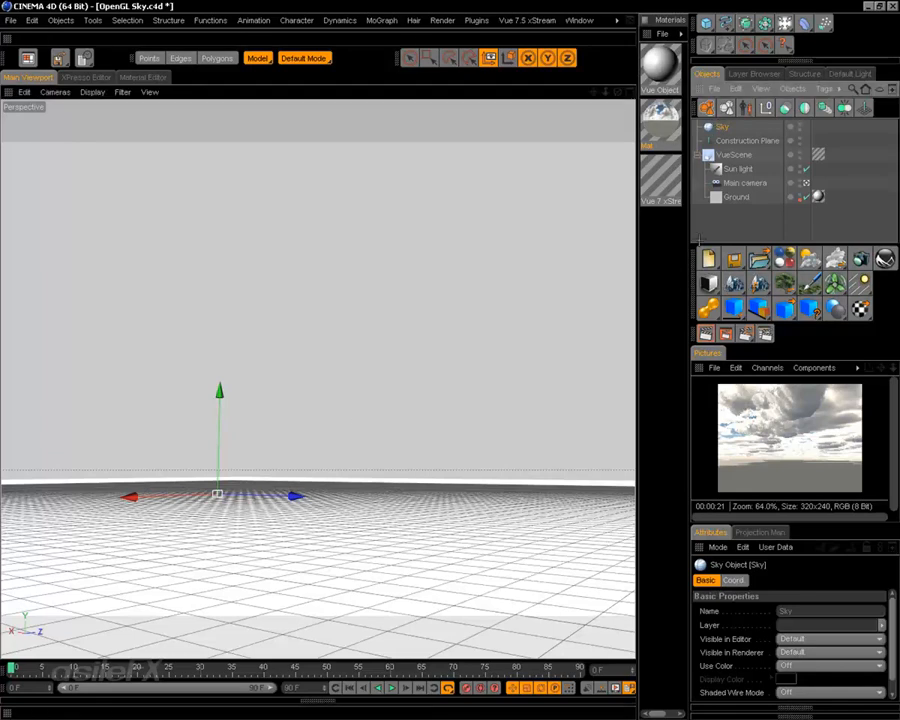
Create a new material and name it openglSKy
click(660, 126)
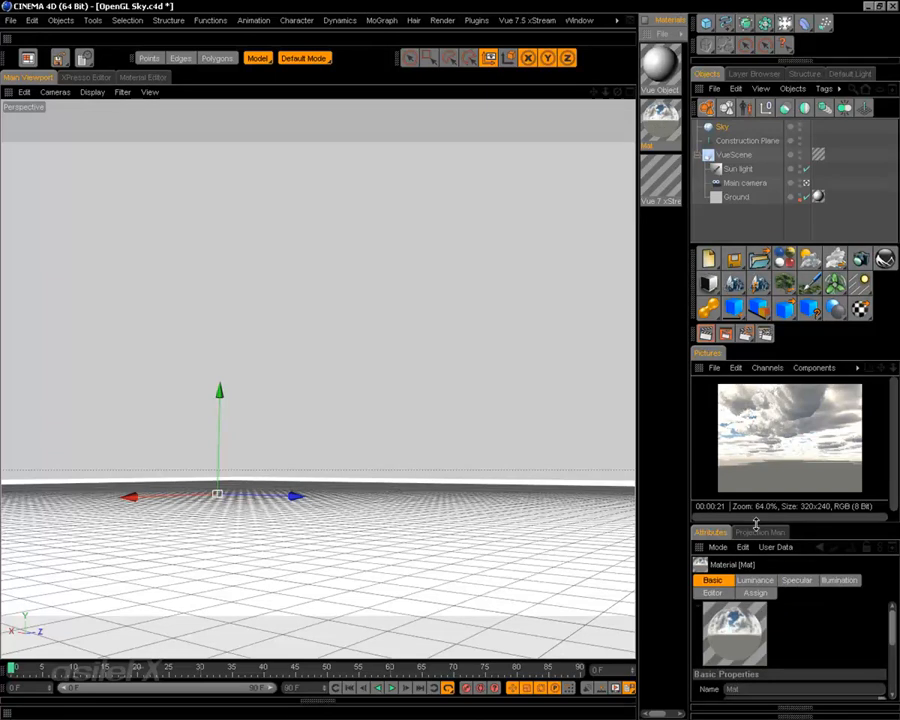
double_click(667, 277)
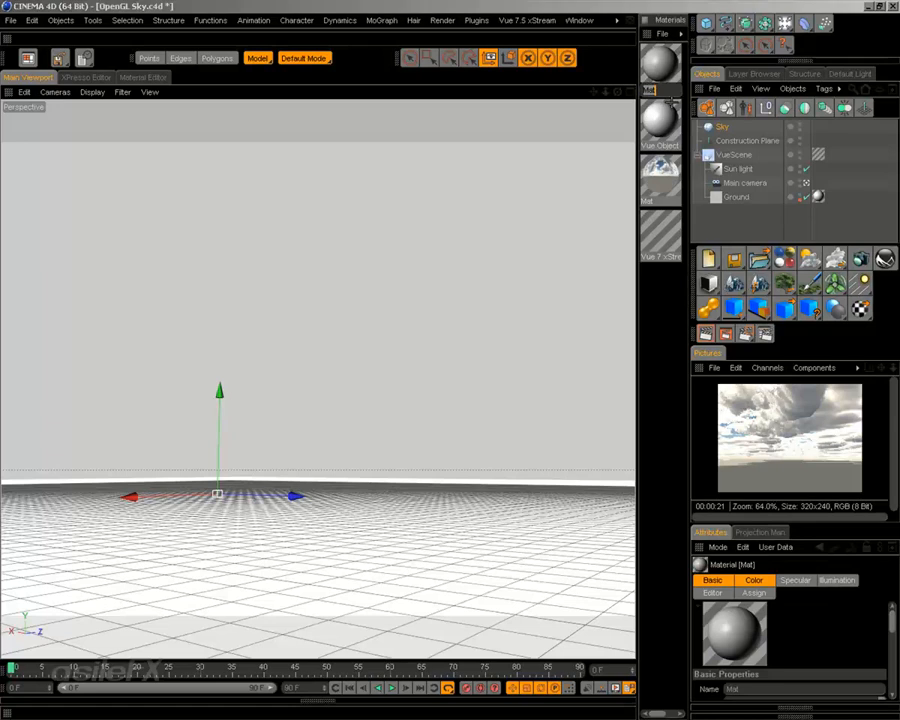
text(openglSKy)
key(Return)
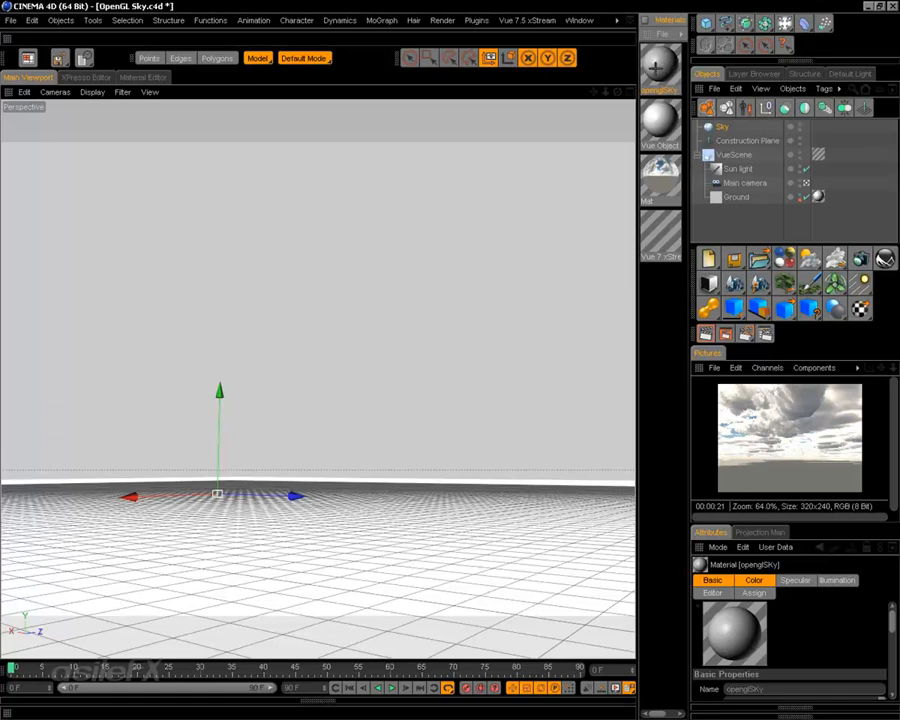
Switch the openglSKy material from Color to Luminance and load Sky2 as the luminance texture, copying the image to the document location
double_click(678, 59)
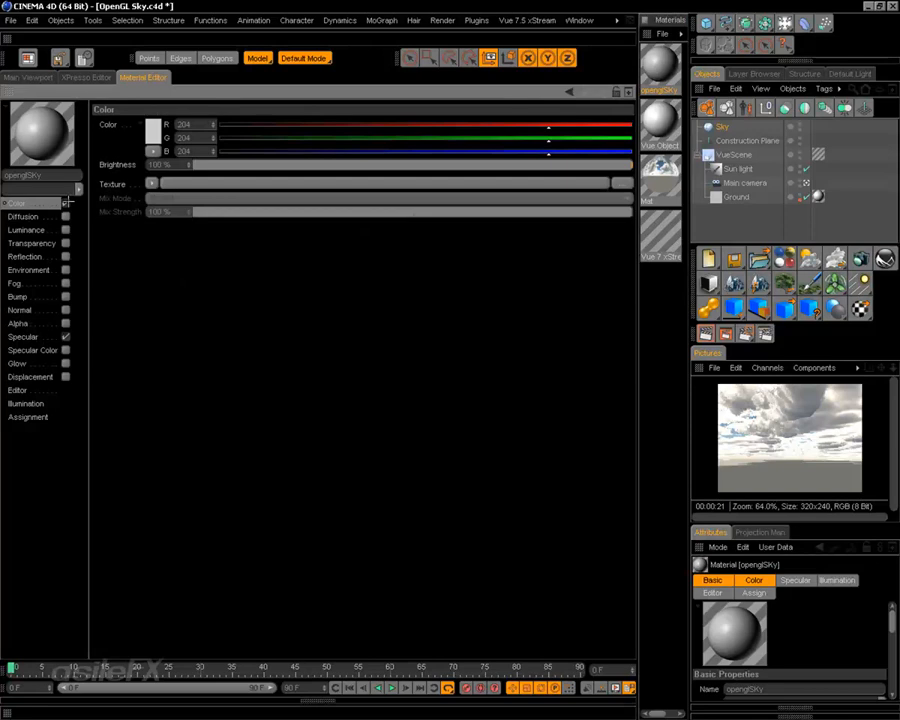
click(66, 229)
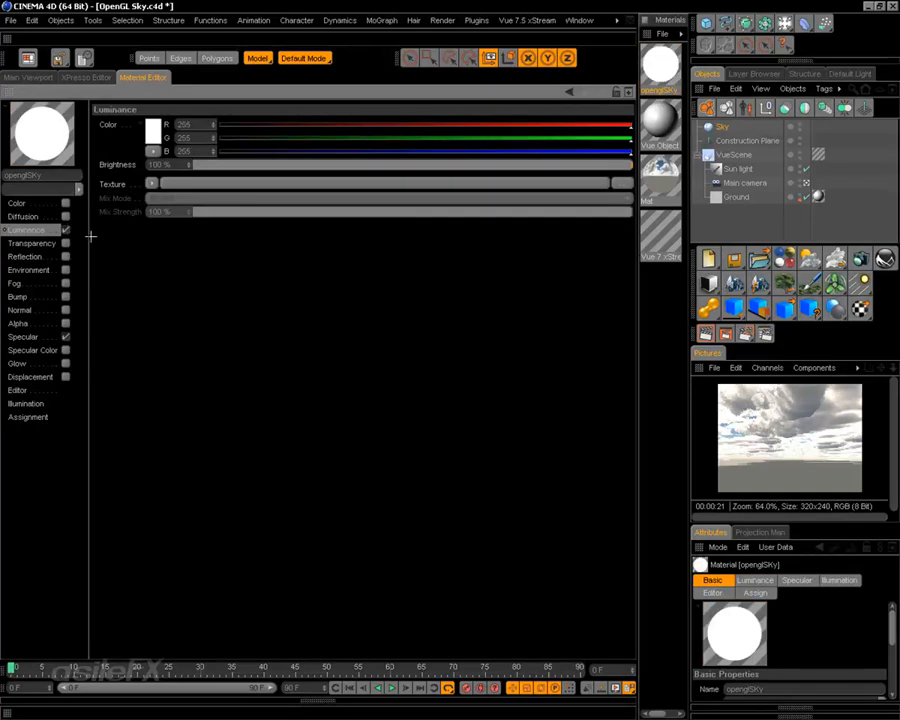
click(151, 184)
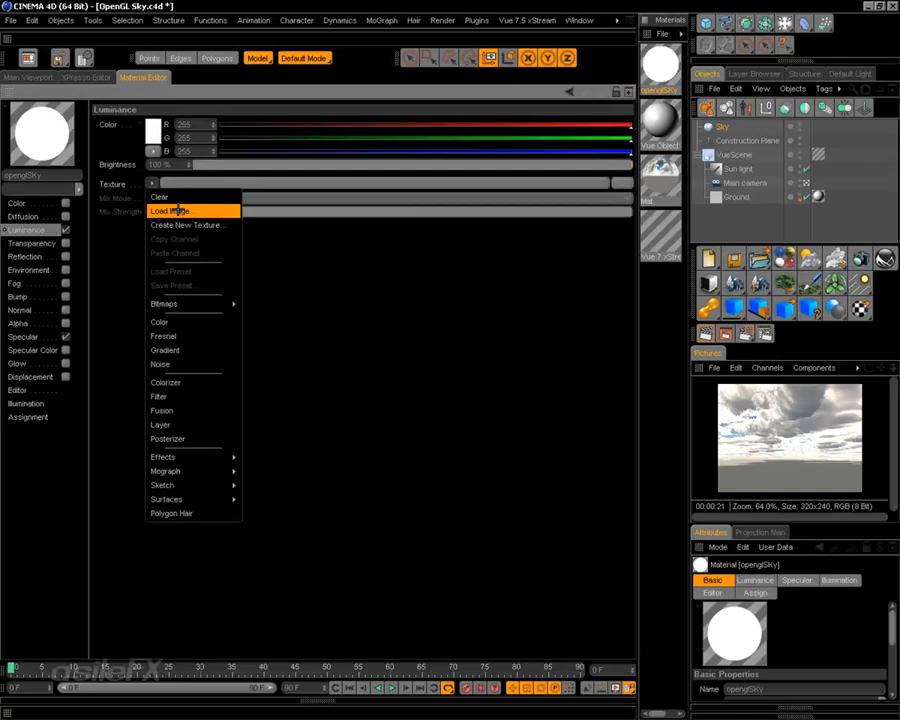
click(179, 212)
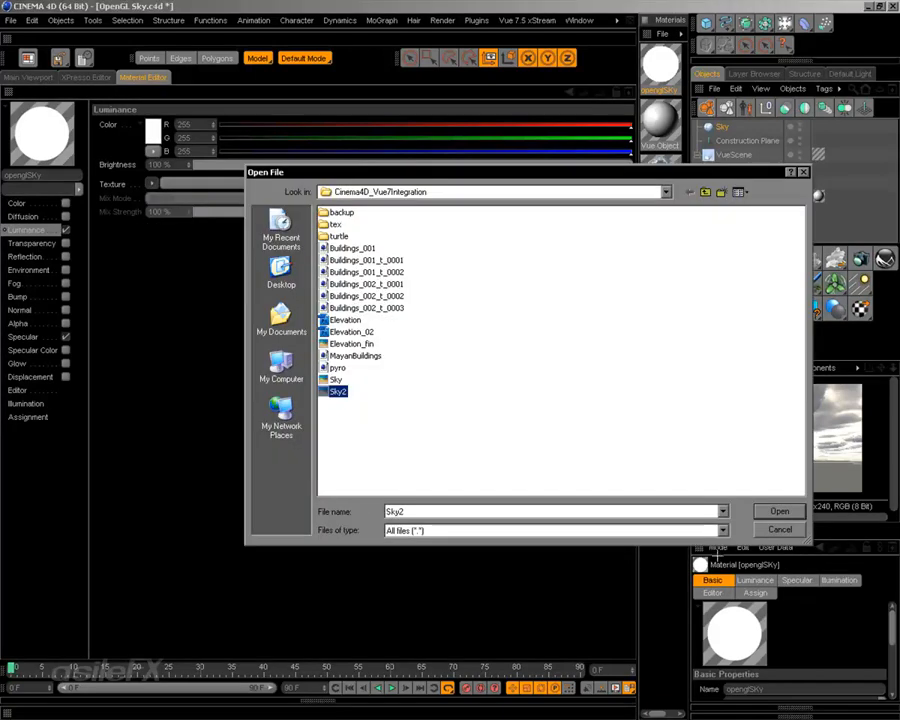
click(779, 511)
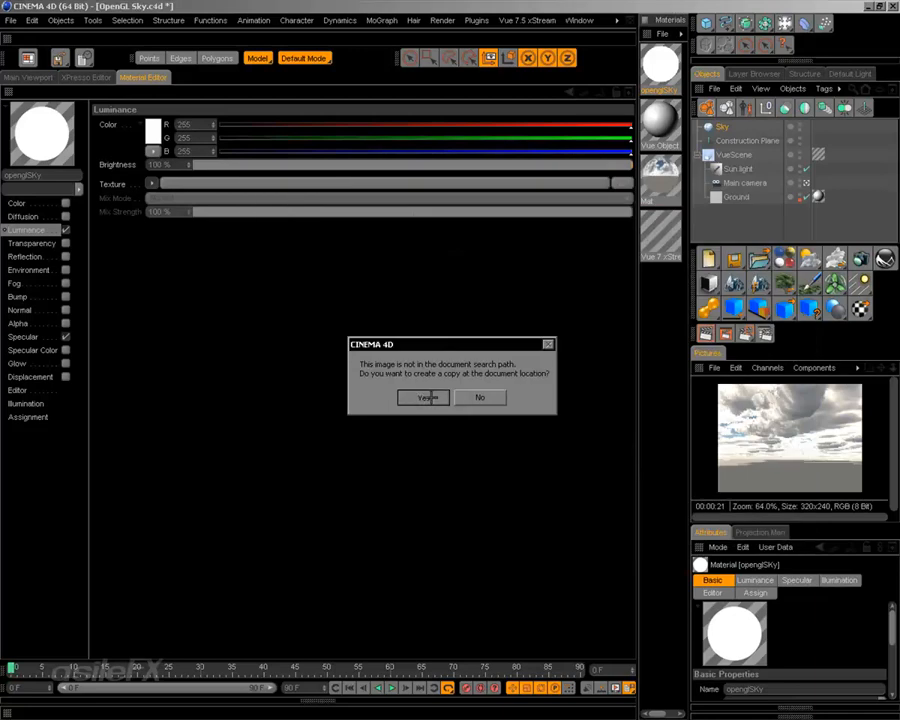
click(425, 397)
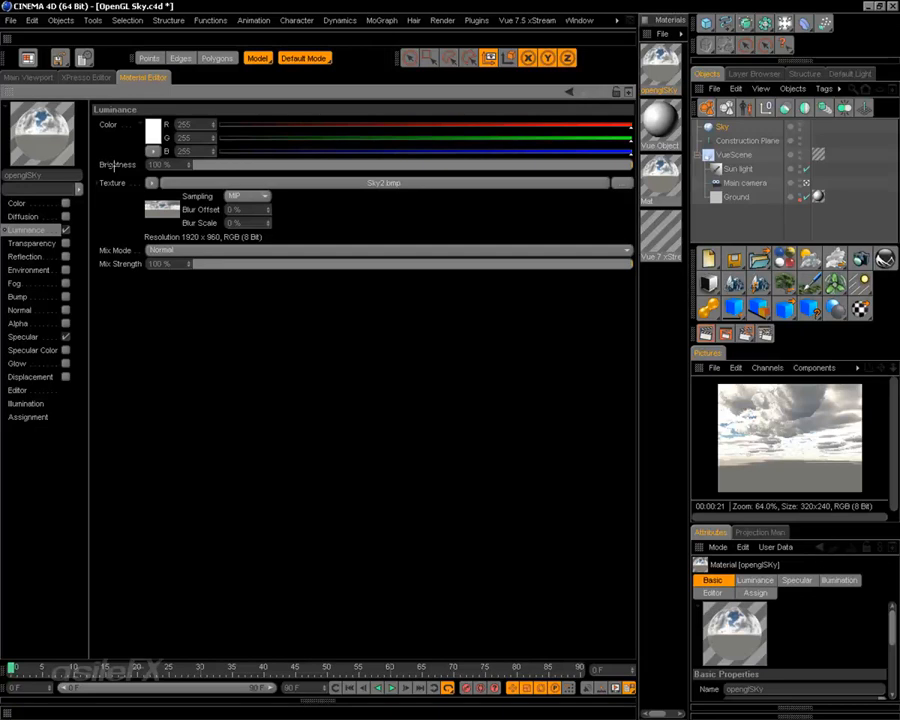
Disable the material's Specular channel and set its texture preview size to 2048x2048 (16 MB)
click(66, 337)
click(38, 390)
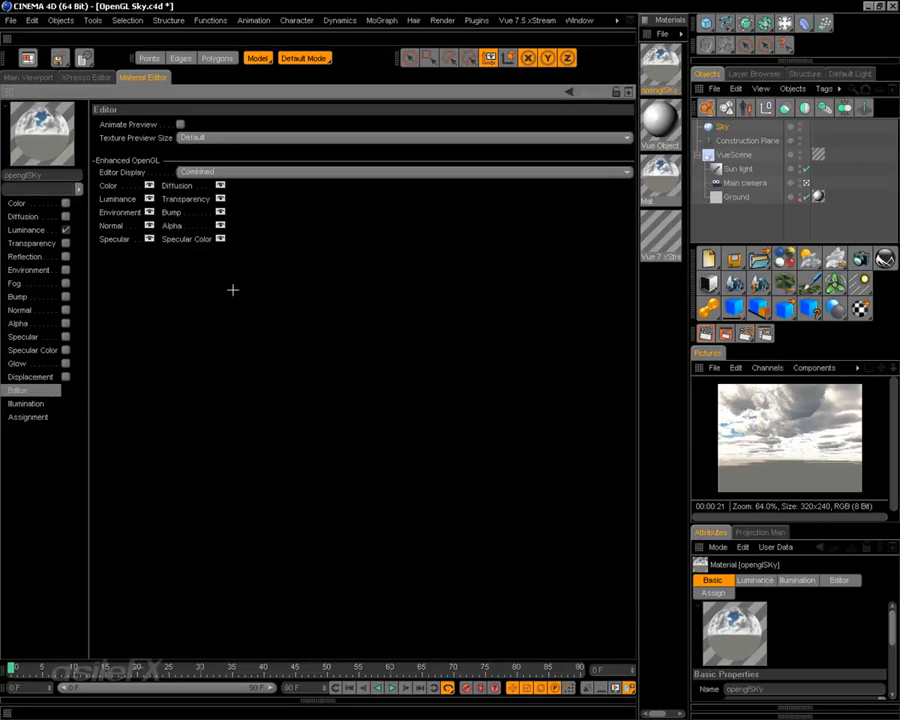
click(285, 138)
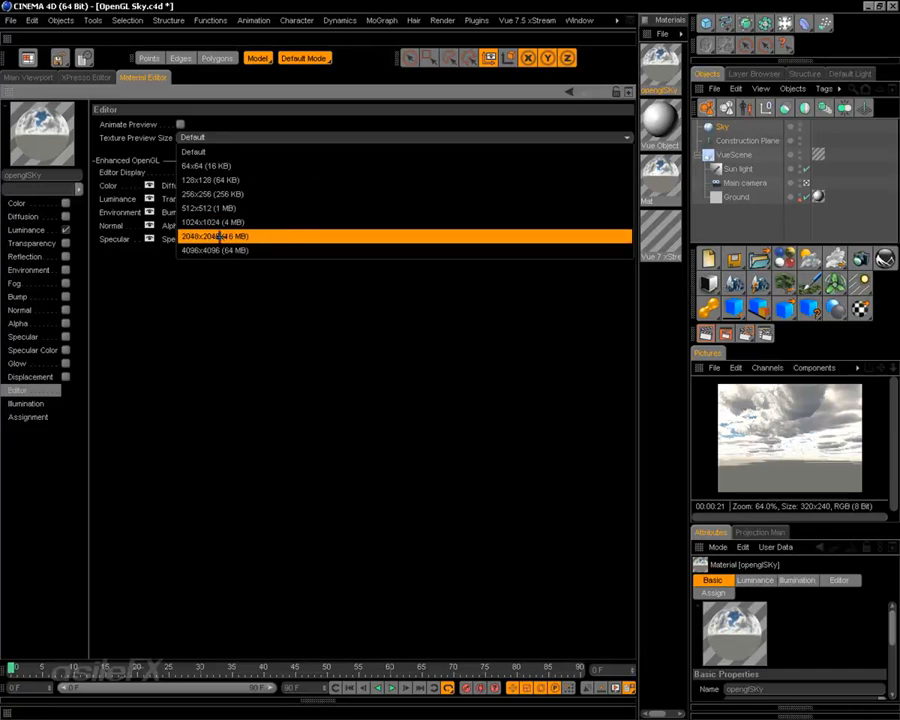
click(290, 236)
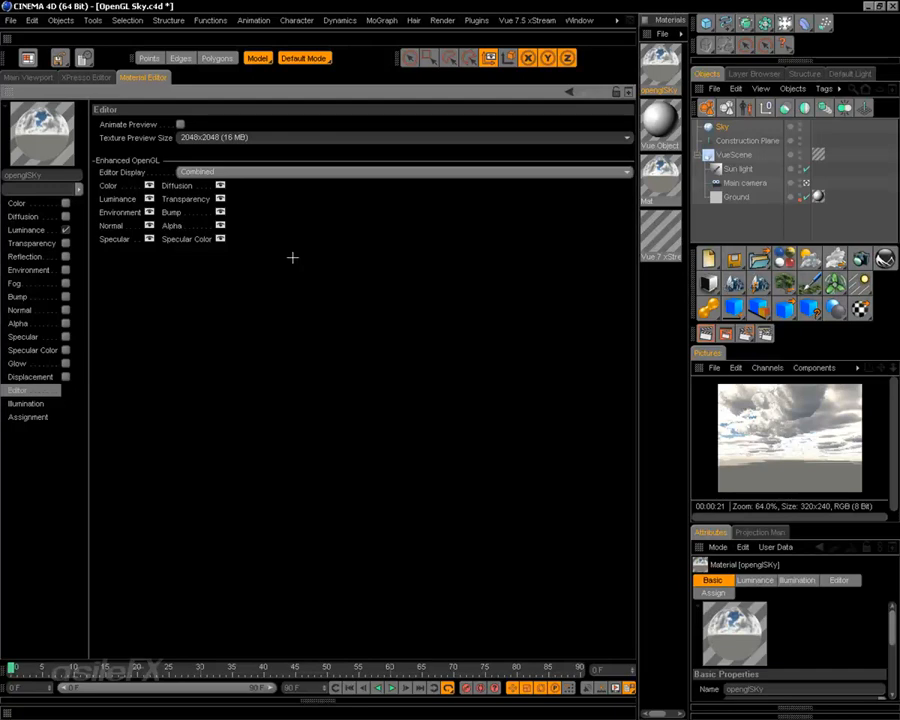
Return to the main viewport and apply the openglSKy material to the Sky object
click(40, 77)
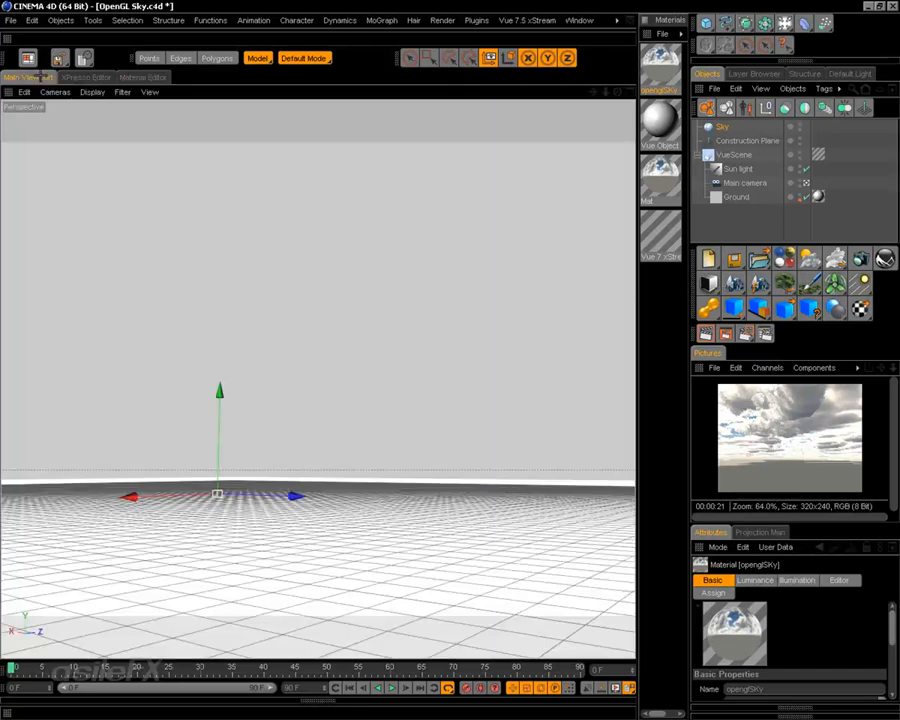
click(92, 91)
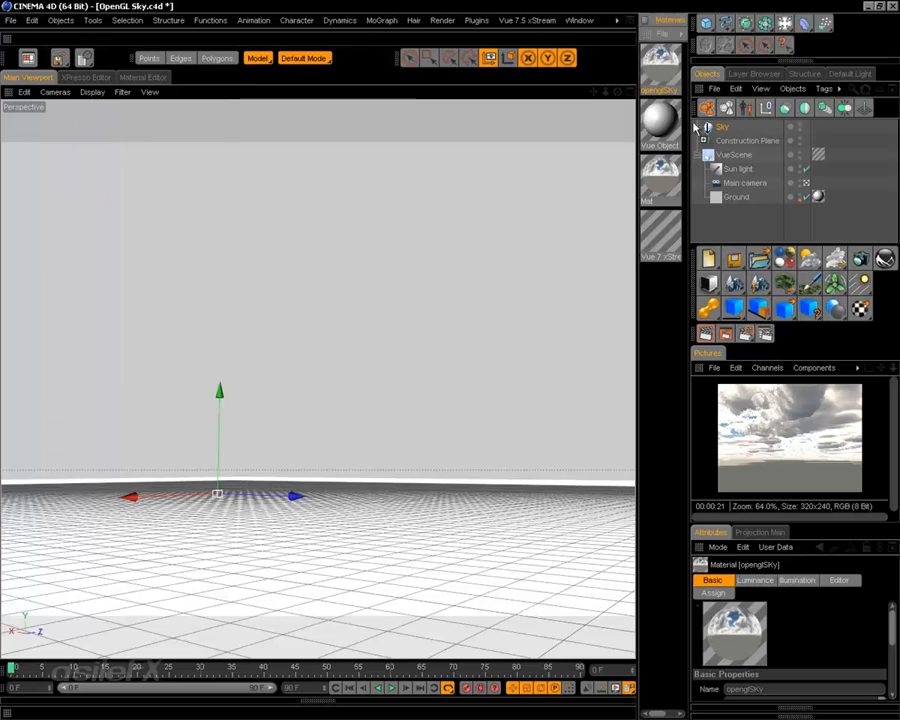
drag(695, 128, 722, 127)
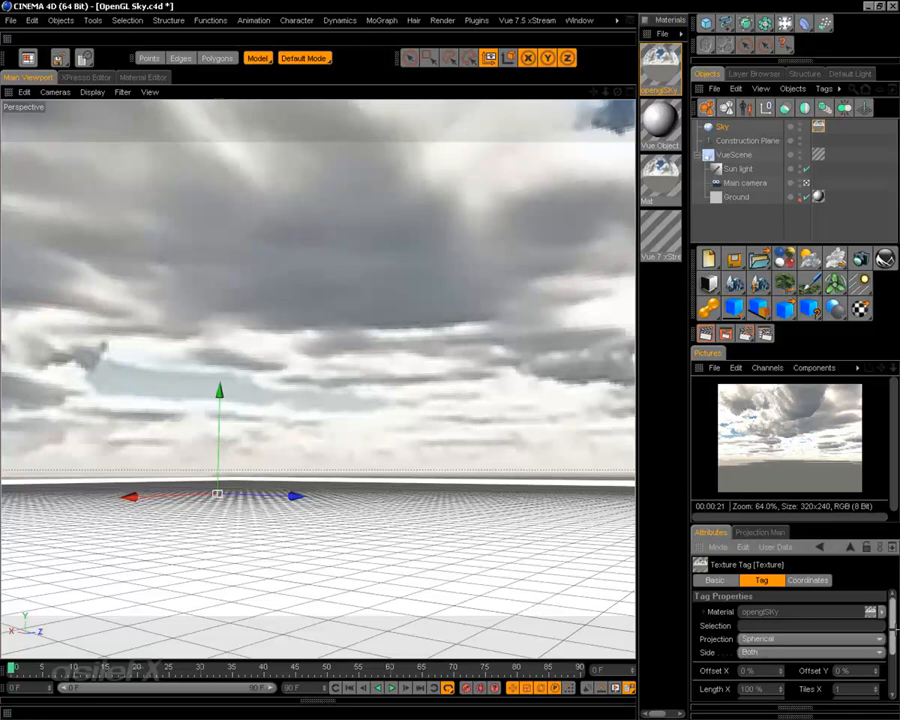
Inspect the textured sky from several angles, frame its blue cloudy part in the perspective view and render it
scroll(735, 640, down, 1)
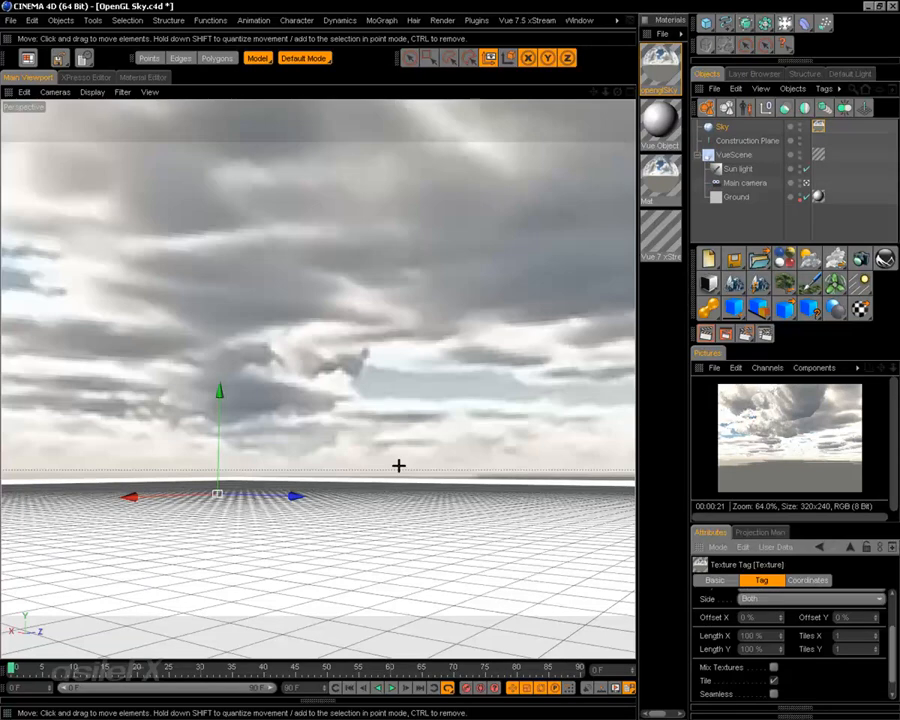
alt+drag(398, 464, 475, 500)
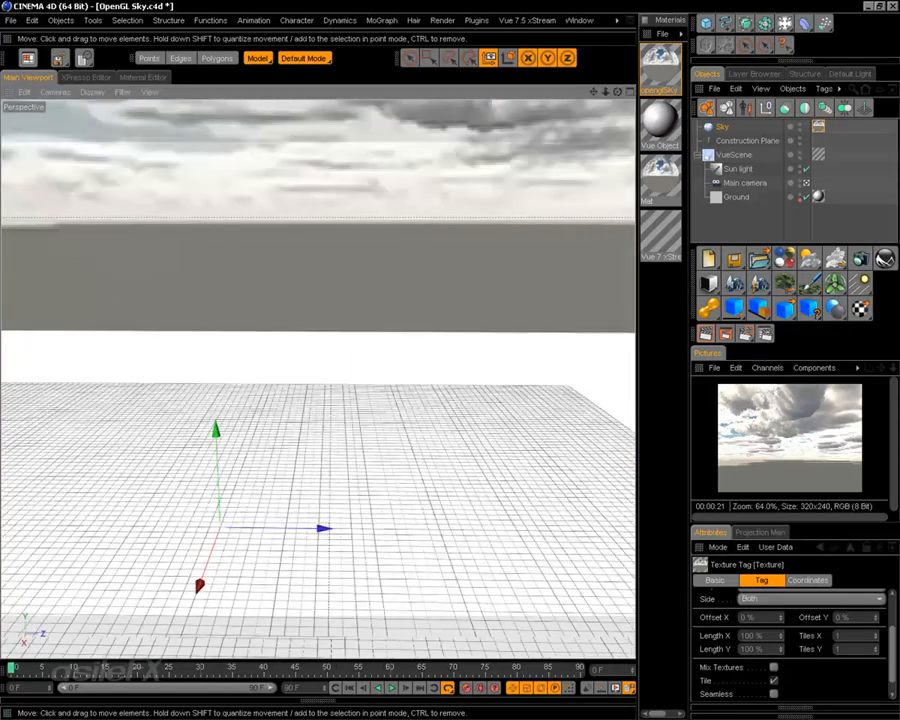
alt+middle_drag(334, 304, 342, 387)
alt+drag(342, 387, 438, 322)
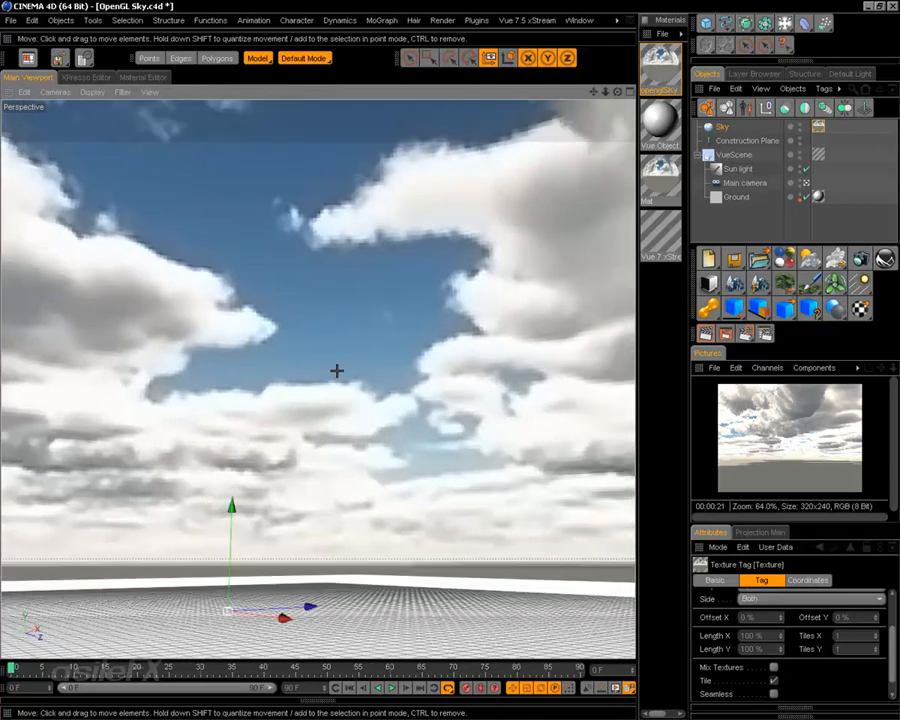
alt+drag(358, 386, 398, 390)
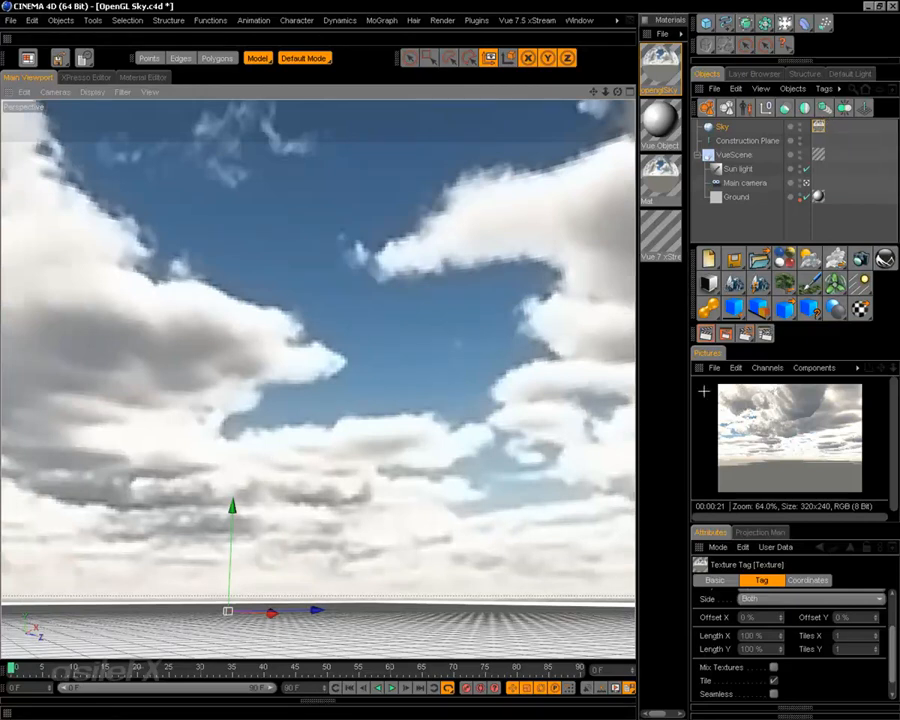
click(726, 334)
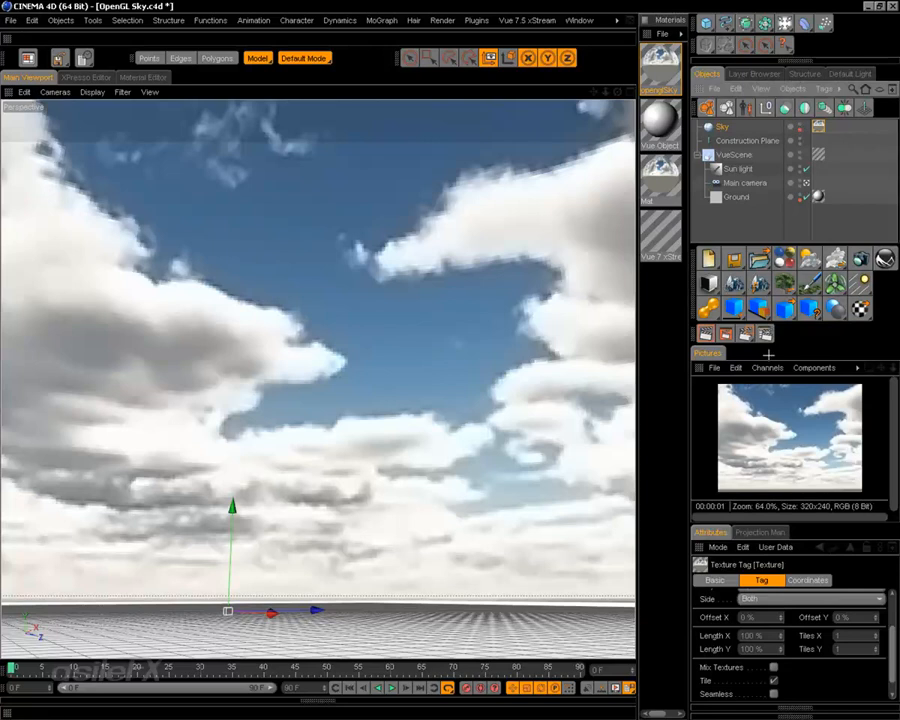
Make the Sky object invisible in the renderer and render the view again to compare the Vue sky with the viewport
click(726, 334)
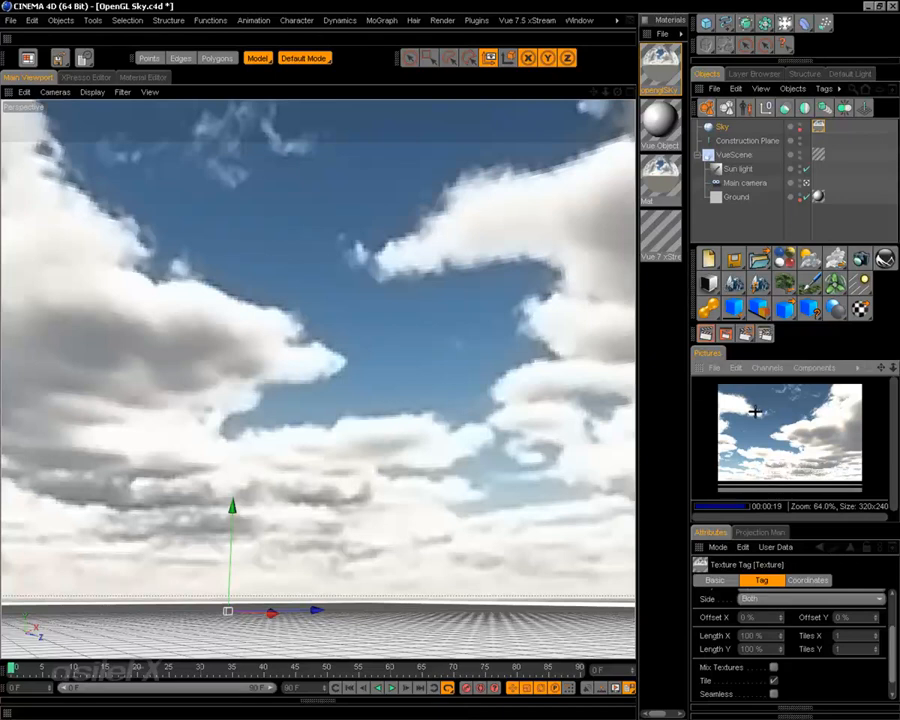
scroll(755, 408, up, 2)
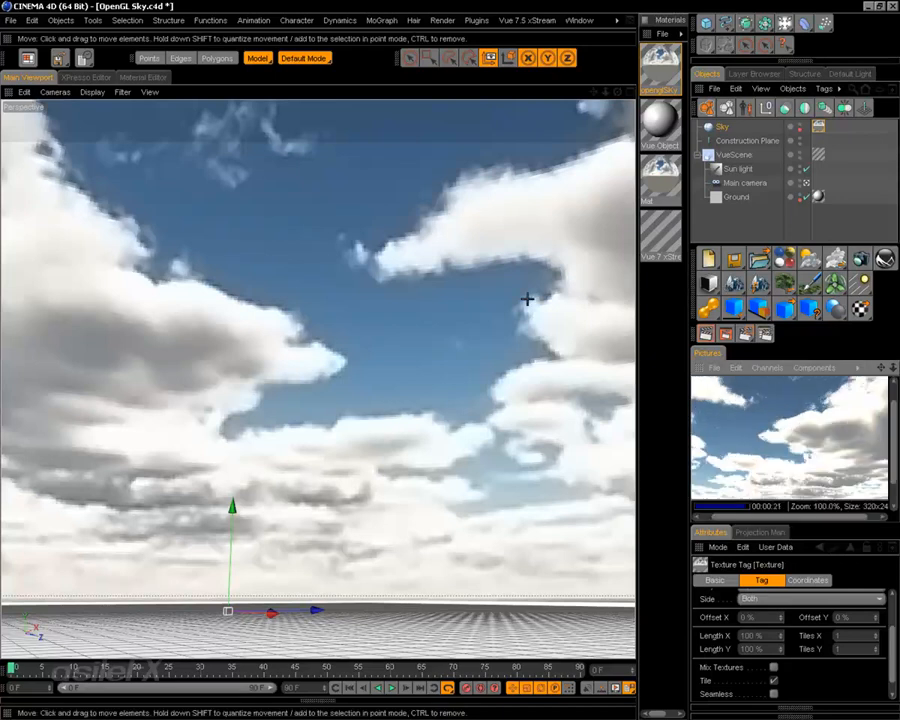
scroll(737, 428, down, 2)
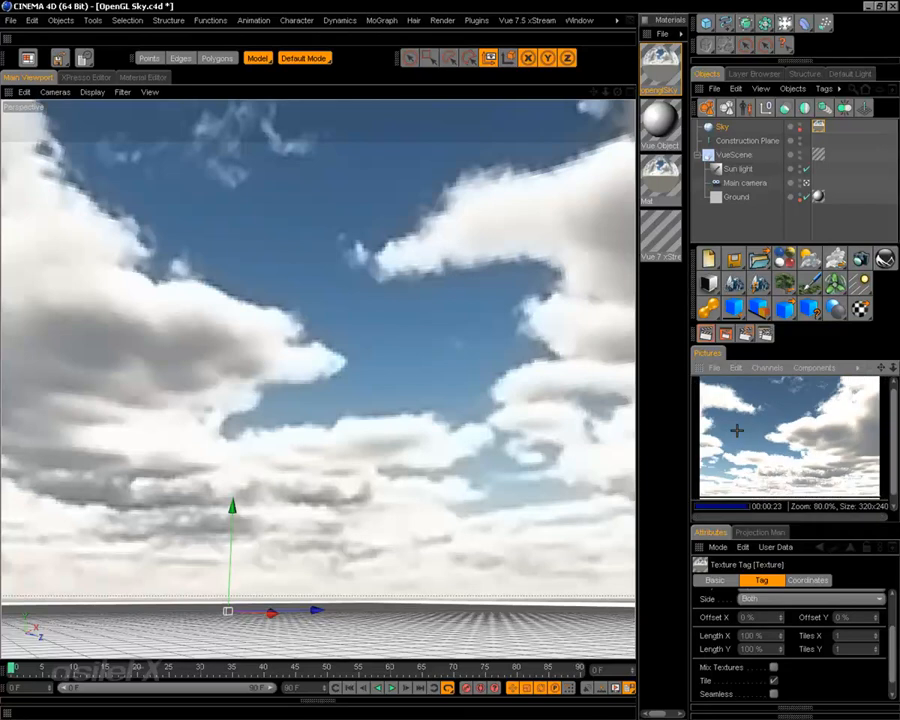
scroll(735, 426, up, 1)
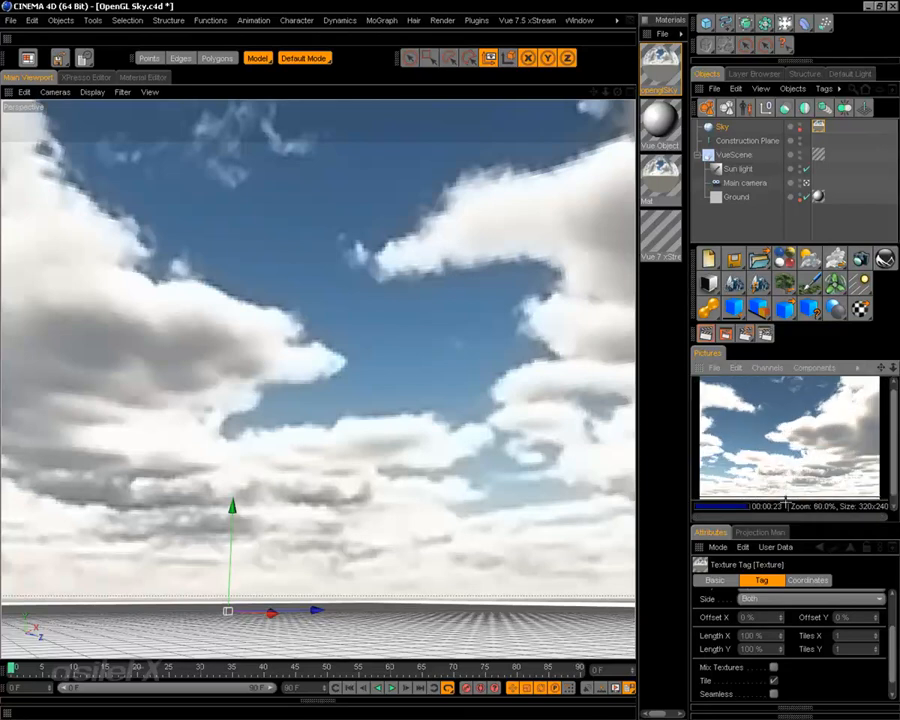
Mirror the sky texture horizontally by setting Tiles X to -1 on its texture tag, and shrink the render preview for comparison
click(841, 636)
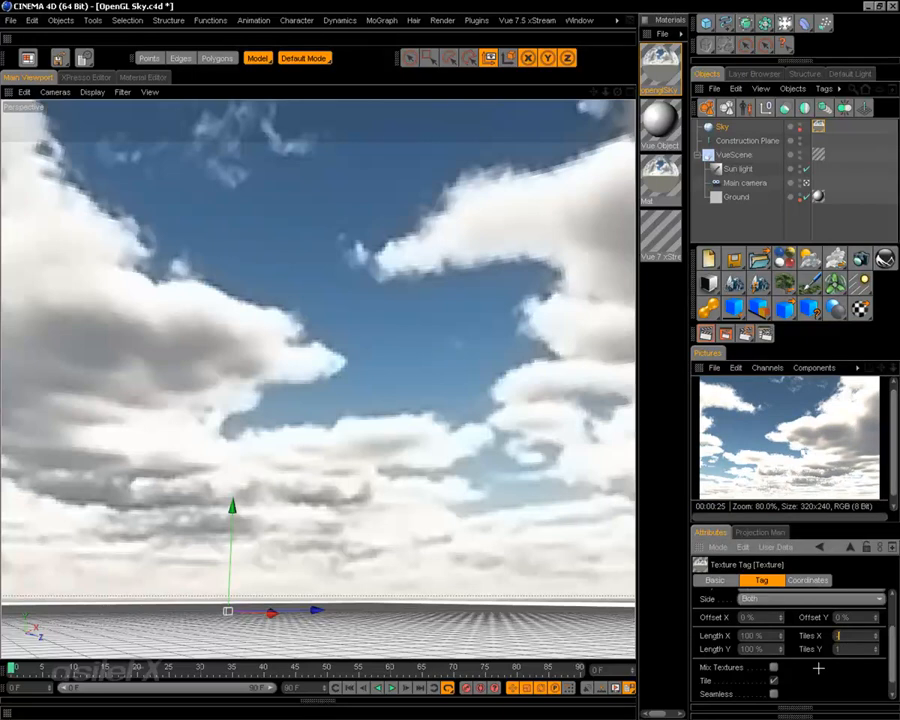
text(-1)
key(Return)
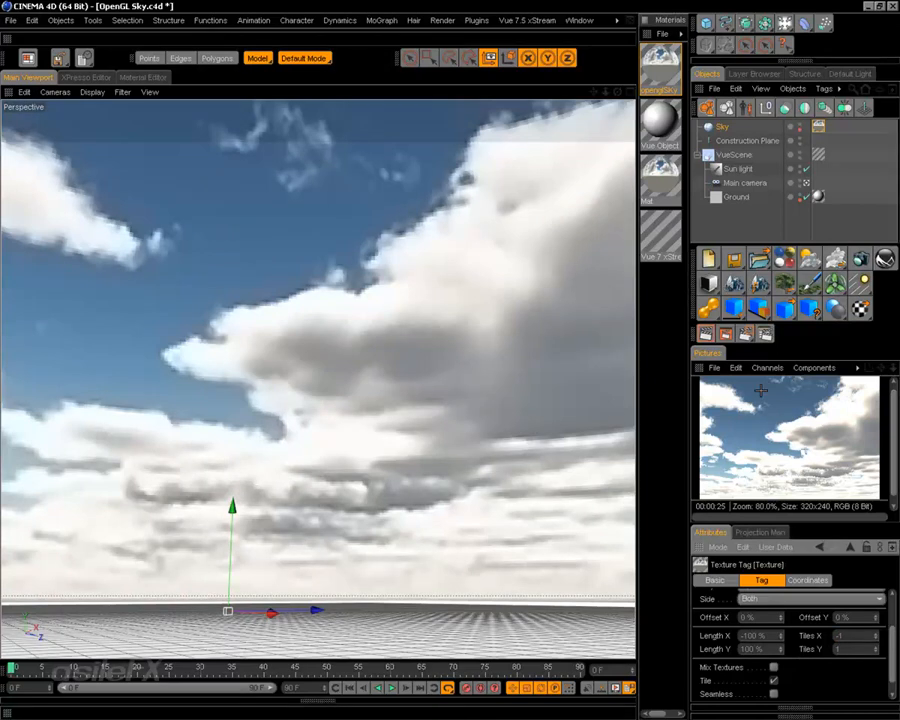
scroll(771, 441, down, 1)
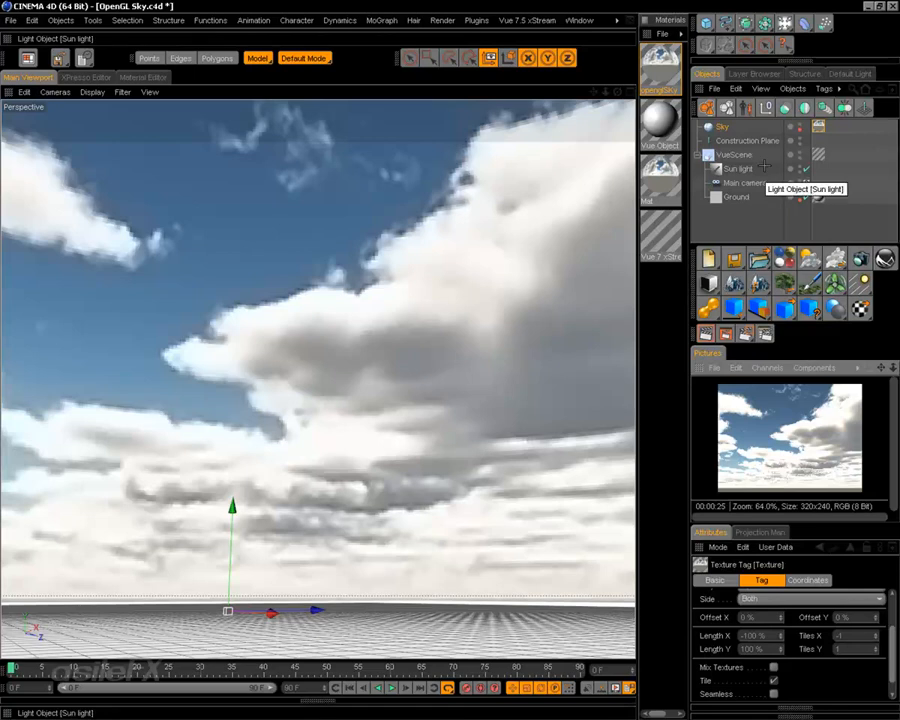
Rotate the Sky object to a heading (R.H) of -31° to align its clouds with the Vue render
click(730, 128)
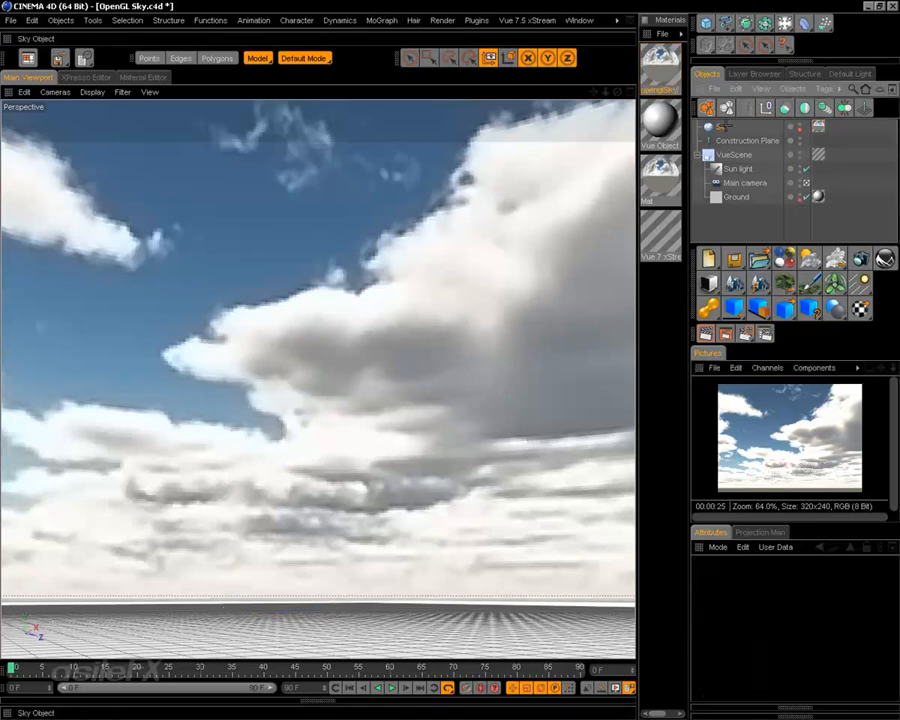
click(724, 127)
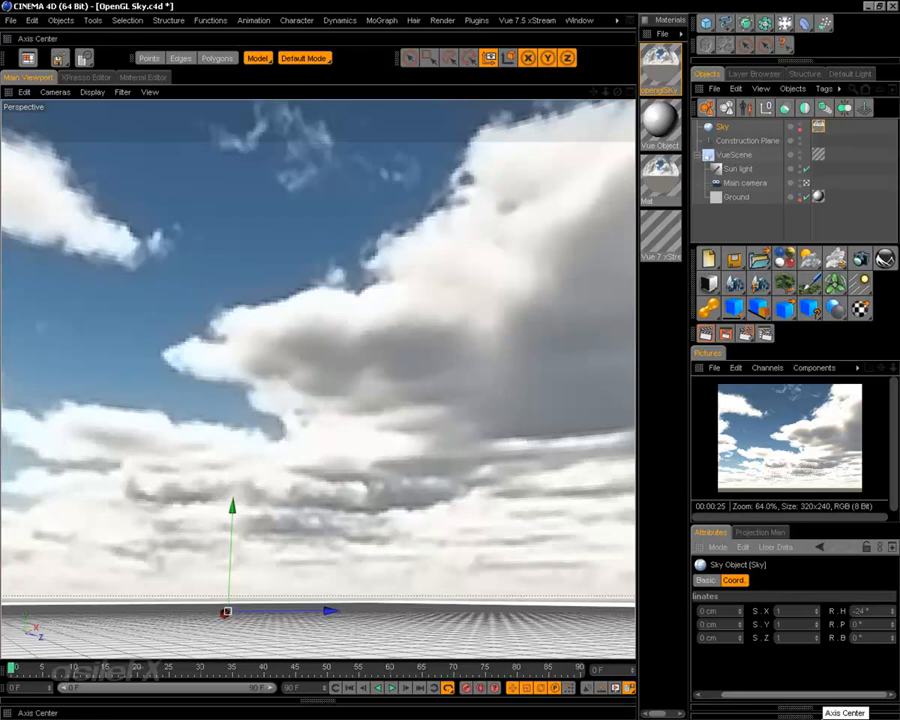
click(733, 580)
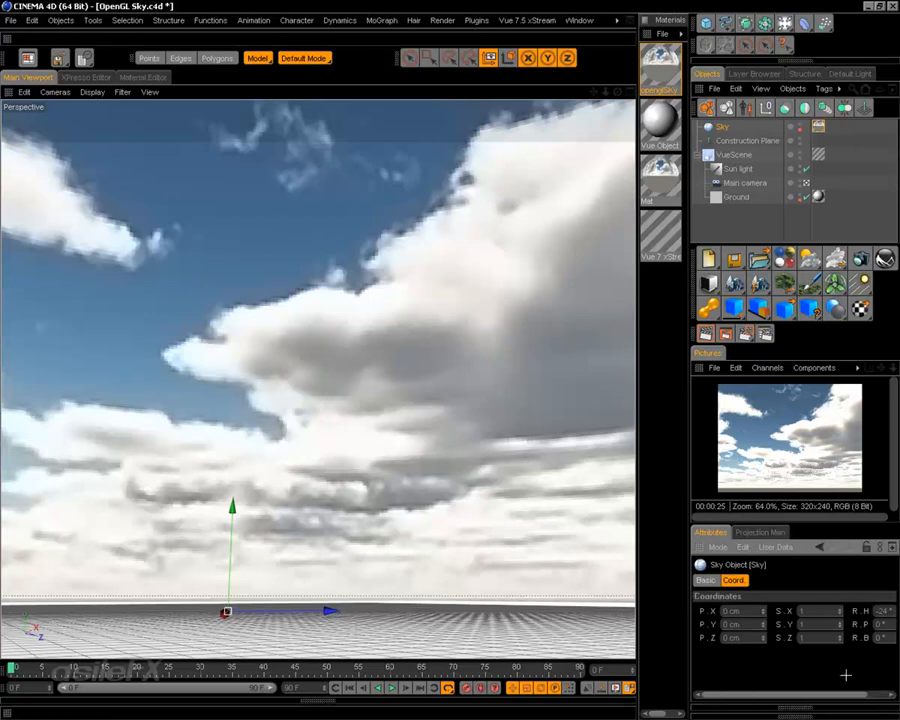
drag(841, 694, 864, 693)
drag(893, 611, 893, 618)
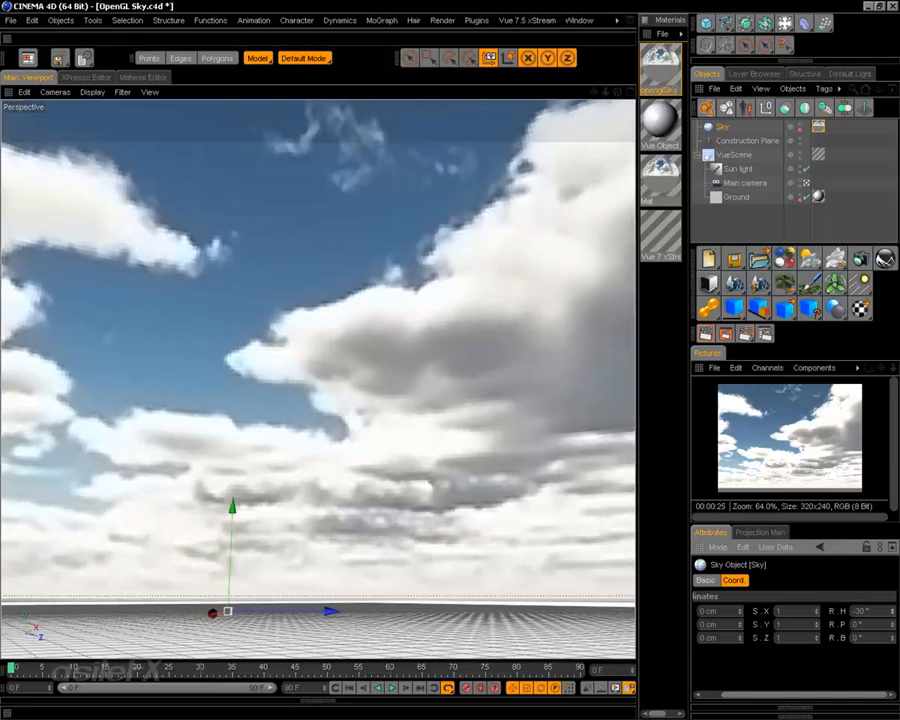
drag(893, 618, 893, 619)
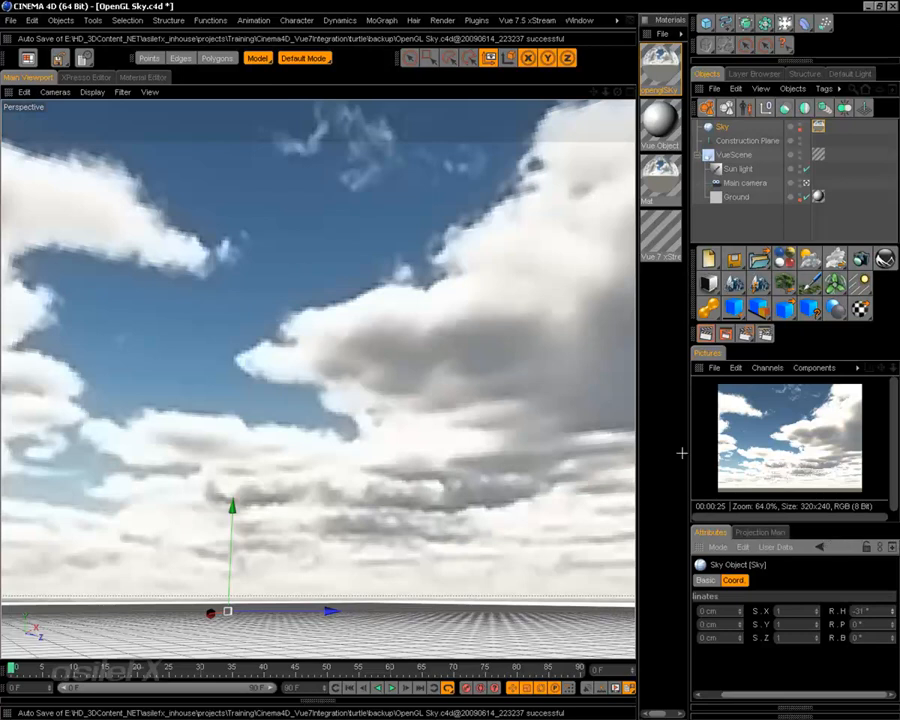
Switch the Vue atmosphere model to Environment mapping and set the fog and haze densities to 0
alt+drag(488, 448, 406, 378)
alt+middle_drag(406, 378, 460, 340)
alt+drag(460, 340, 512, 356)
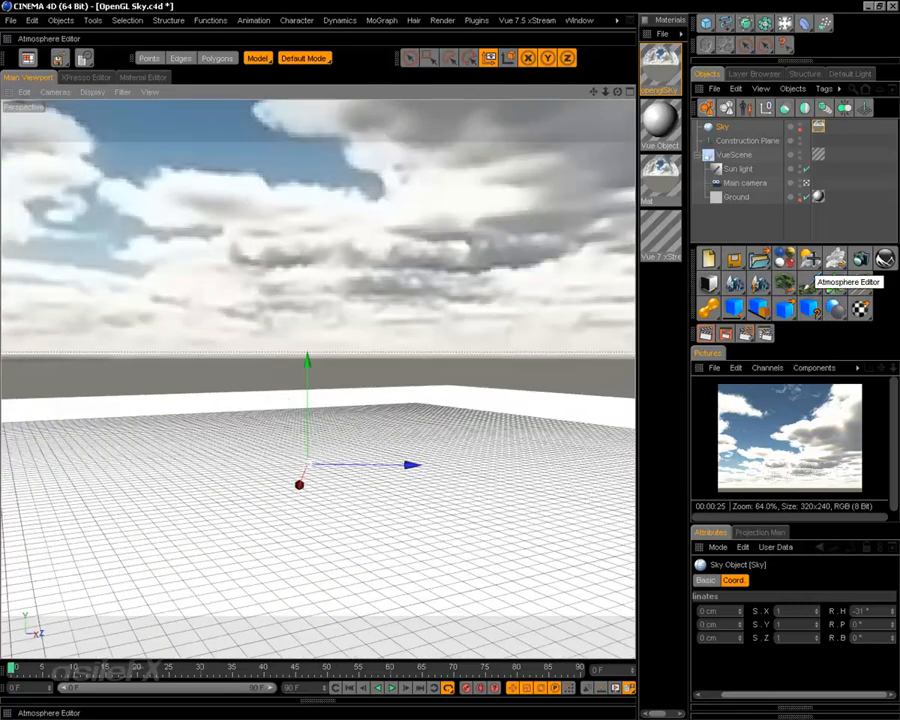
click(810, 258)
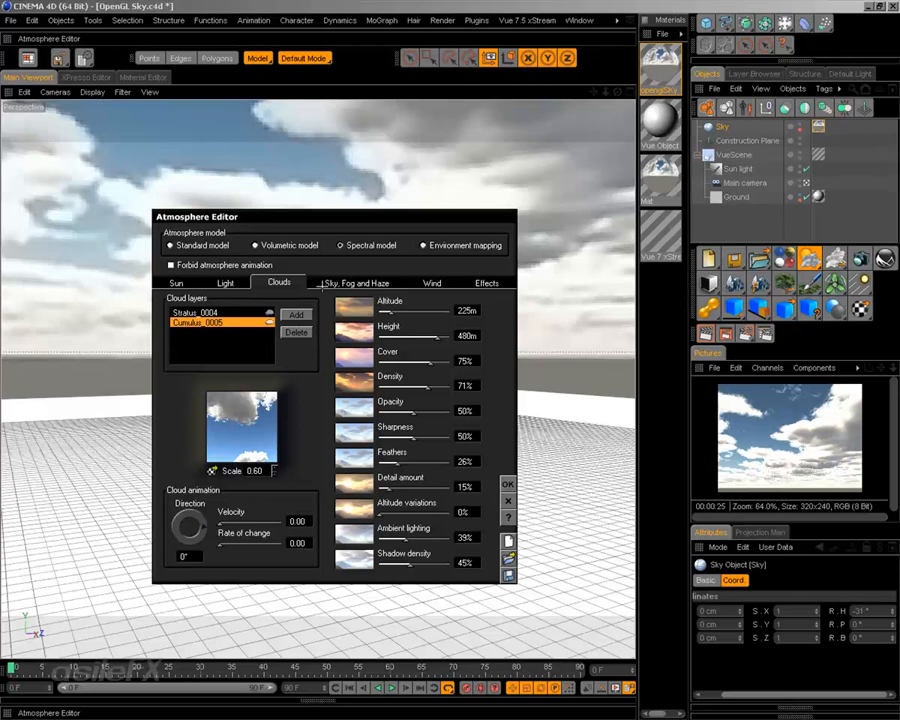
click(458, 239)
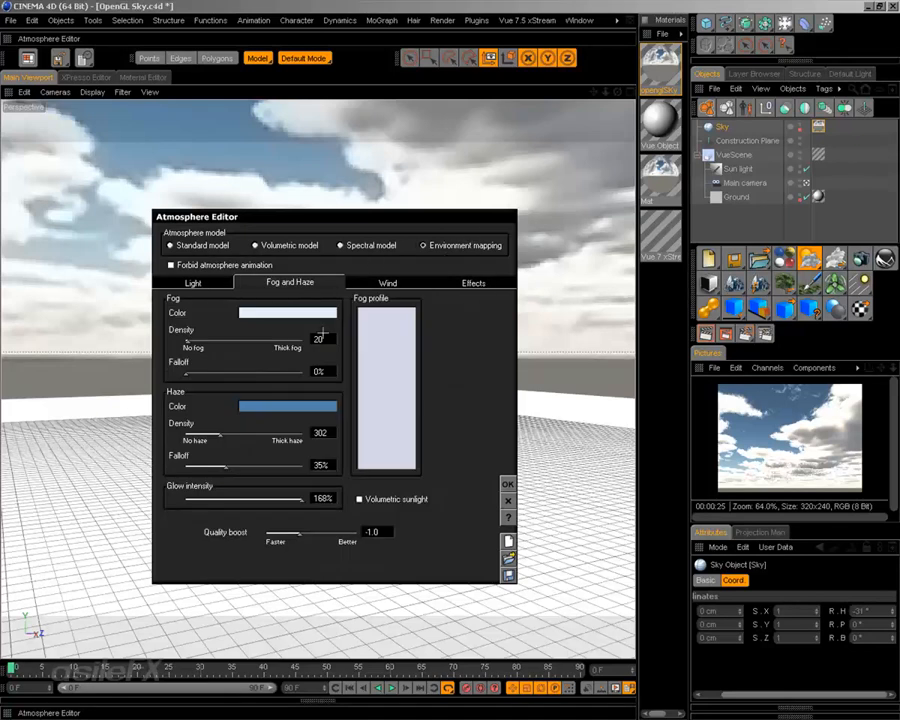
drag(243, 341, 234, 343)
drag(239, 440, 185, 440)
Load the sky panorama as the atmosphere's environment map, enable Map ground plane, check the fog and light settings, and accept the changes
click(474, 282)
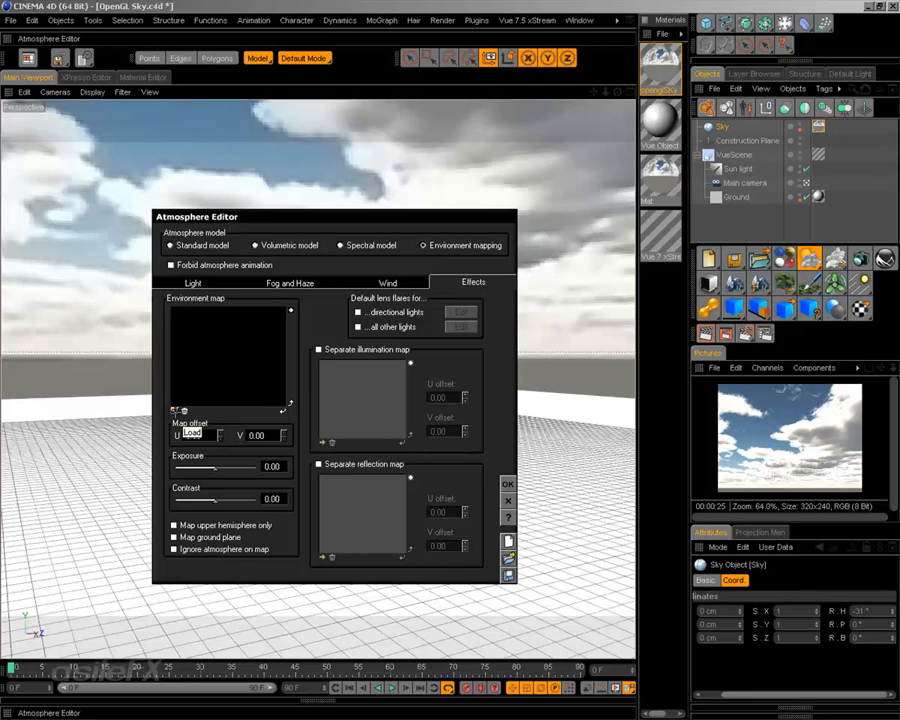
click(174, 410)
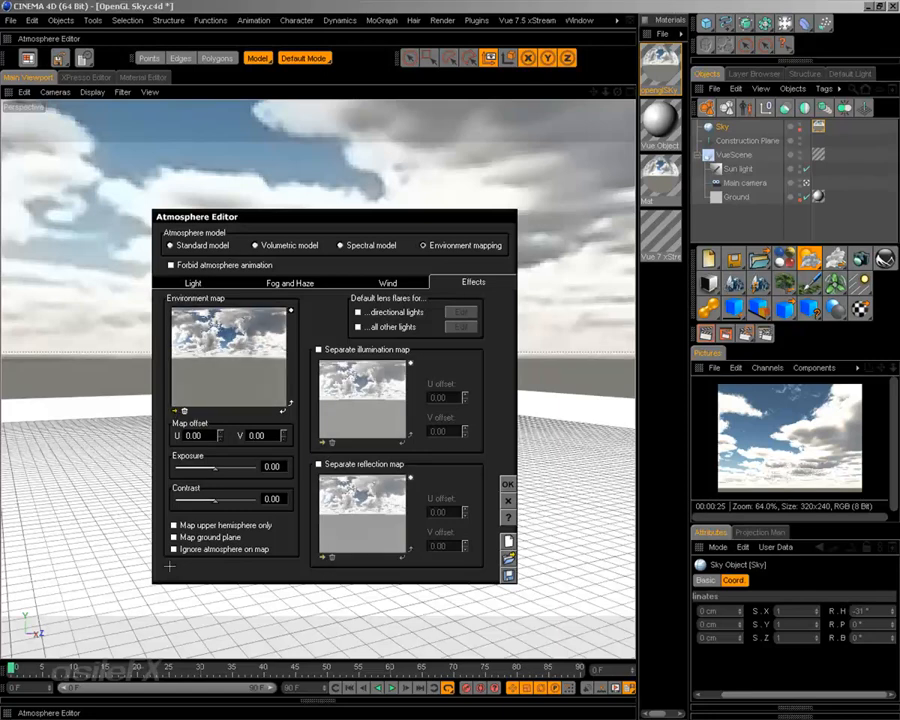
click(180, 537)
click(295, 283)
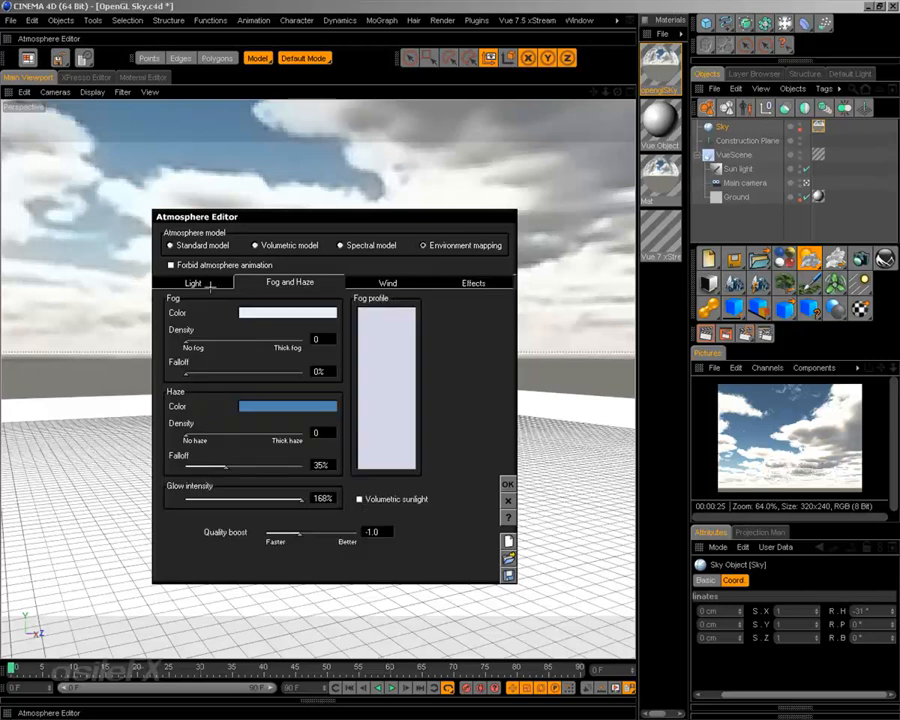
click(208, 283)
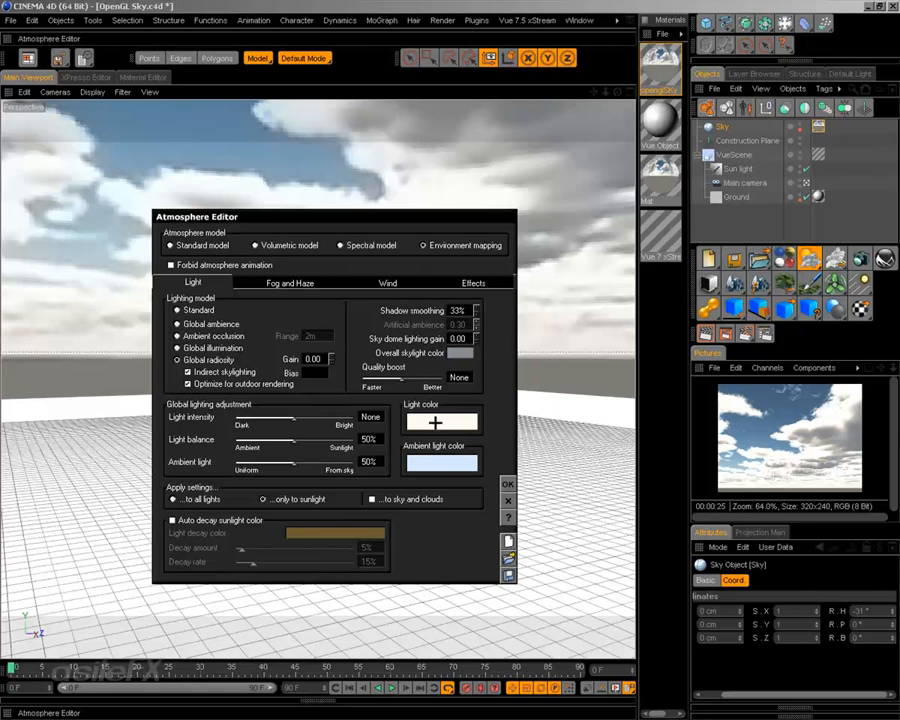
click(510, 482)
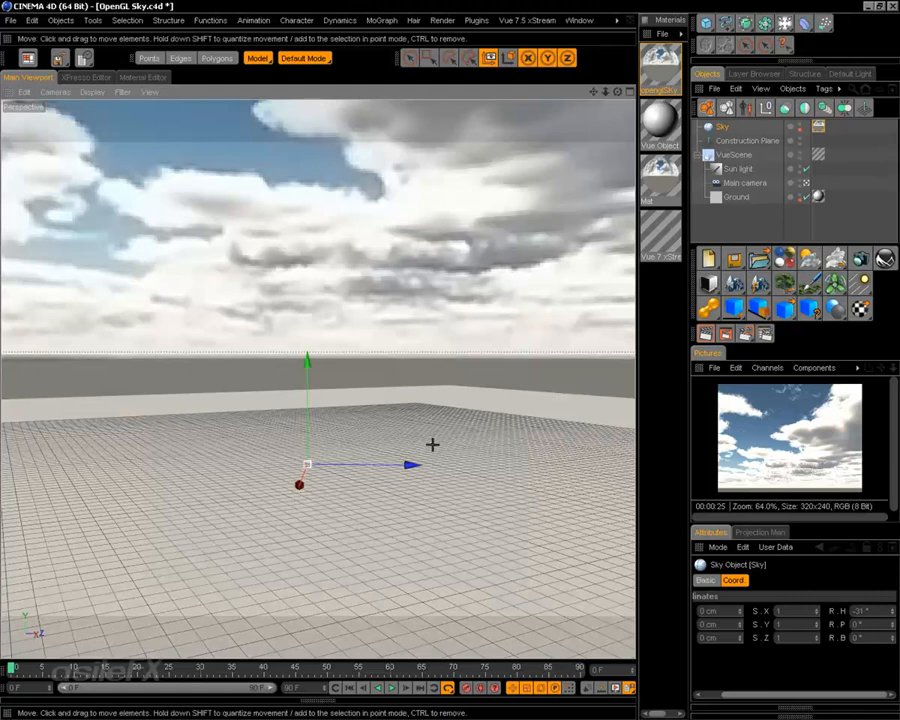
Frame the clouds and horizon, render the view in the Picture Viewer and in the viewport, and compare the renders with the OpenGL sky
alt+drag(388, 396, 556, 400)
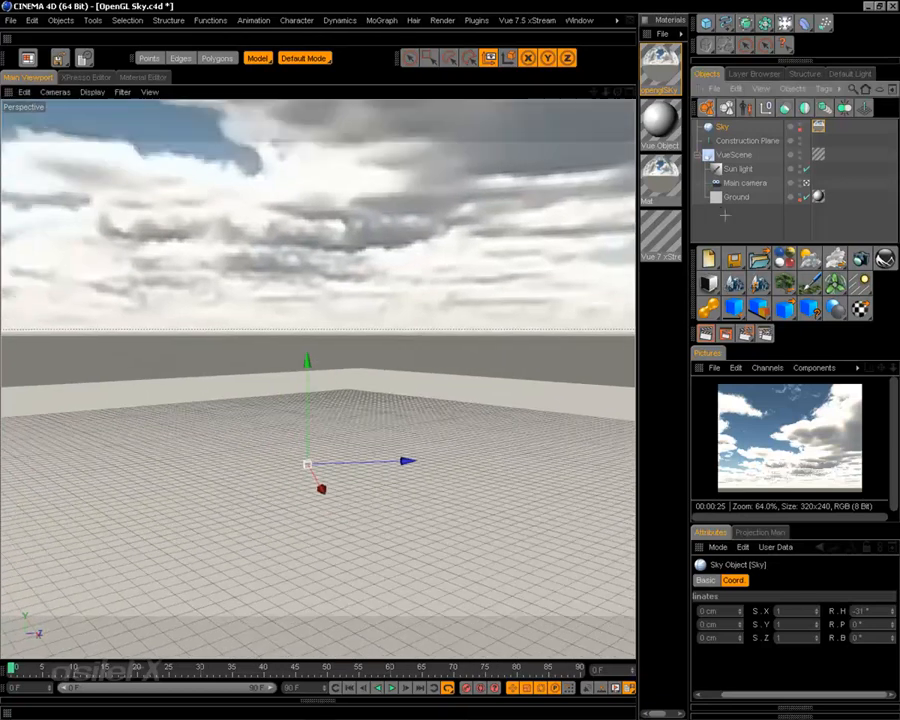
click(725, 215)
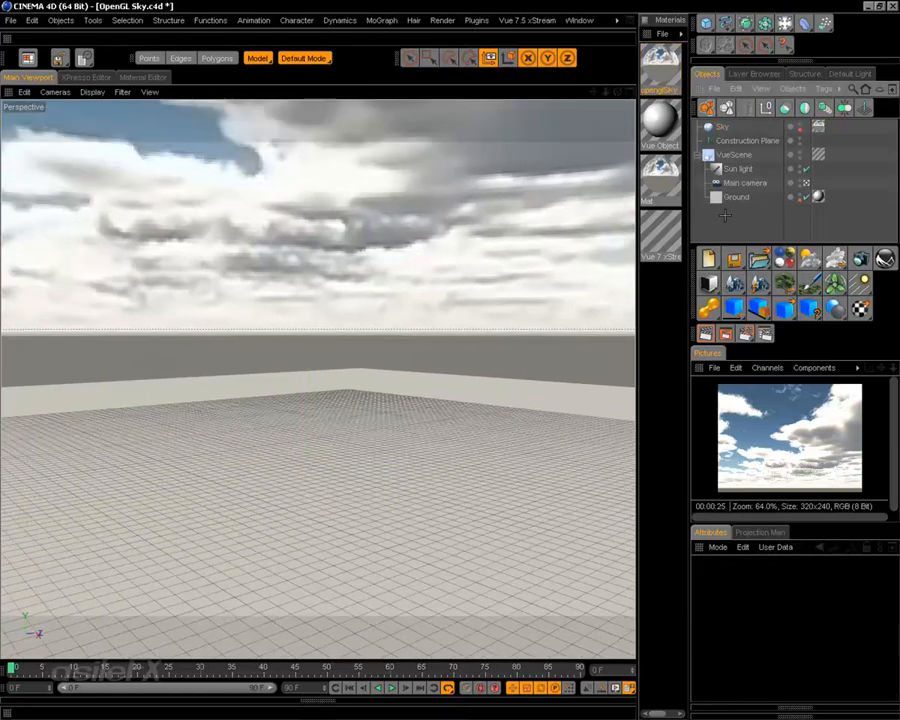
alt+drag(501, 360, 503, 286)
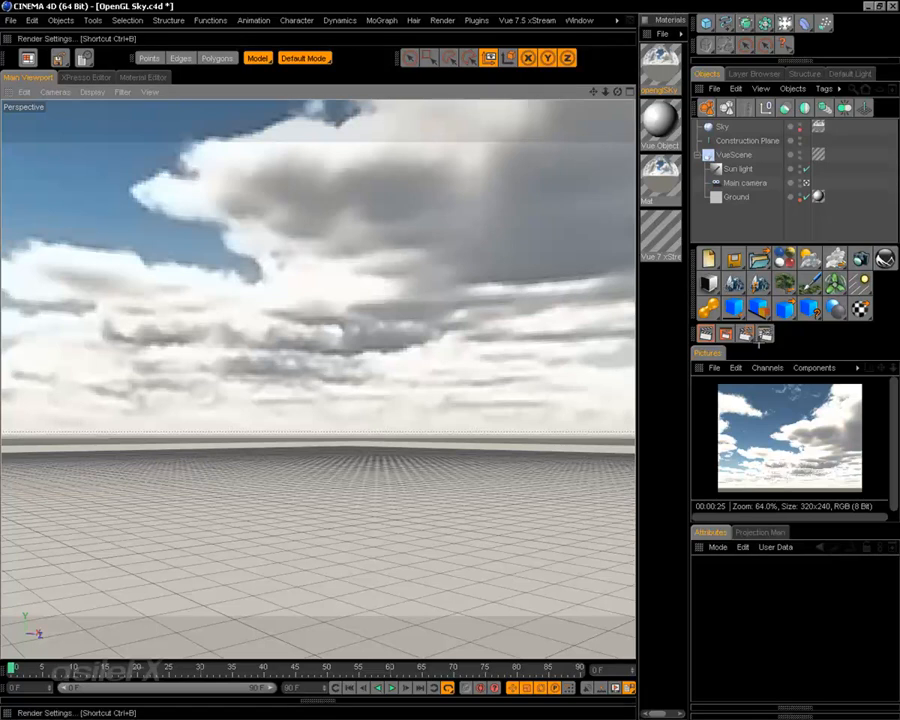
alt+drag(424, 360, 456, 361)
alt+middle_drag(452, 336, 452, 350)
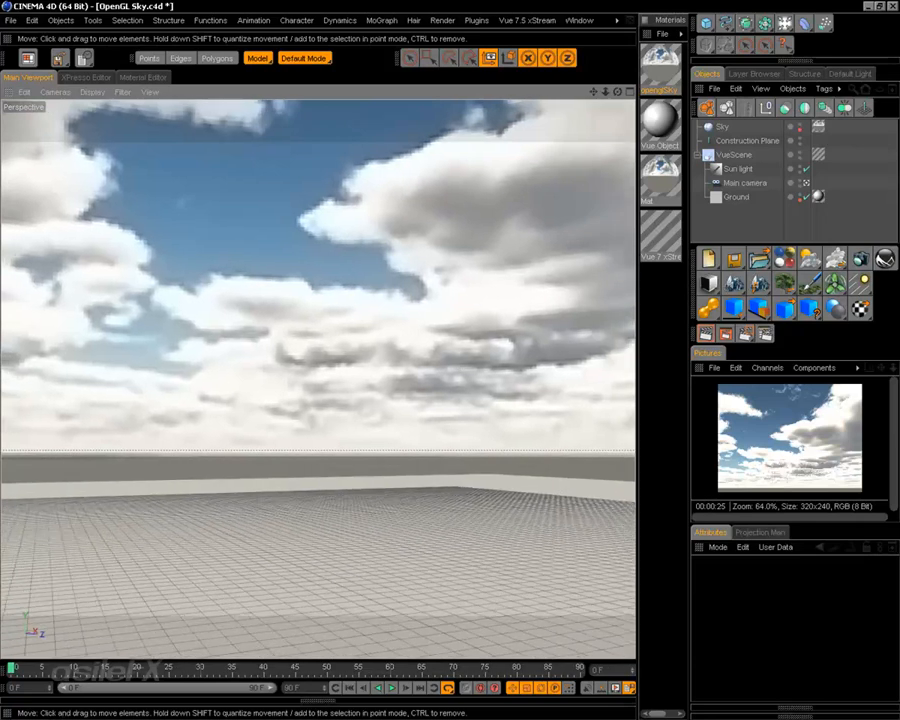
alt+drag(440, 332, 446, 338)
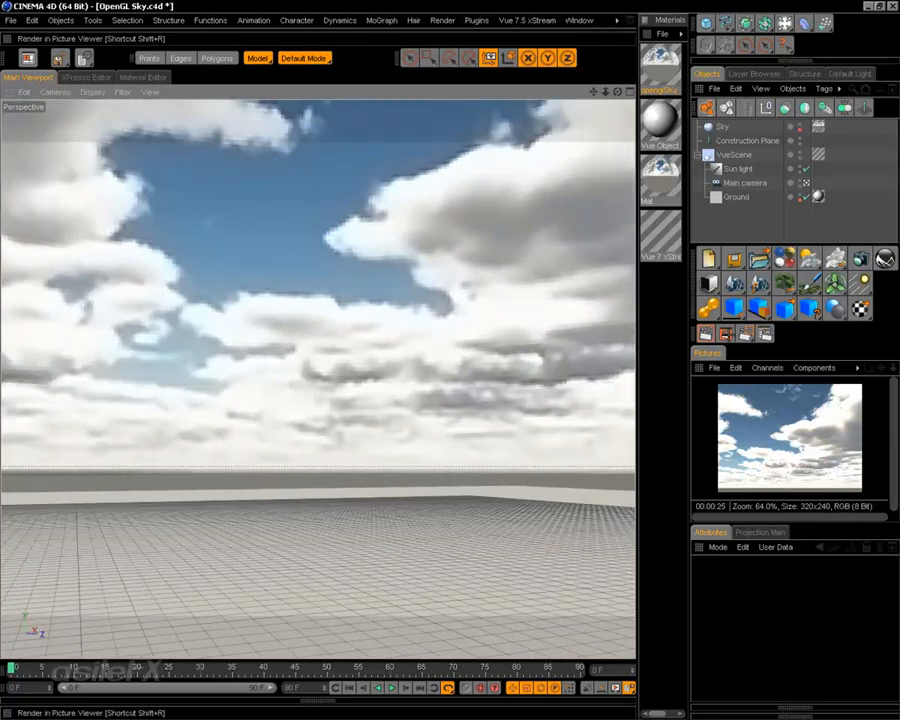
click(725, 334)
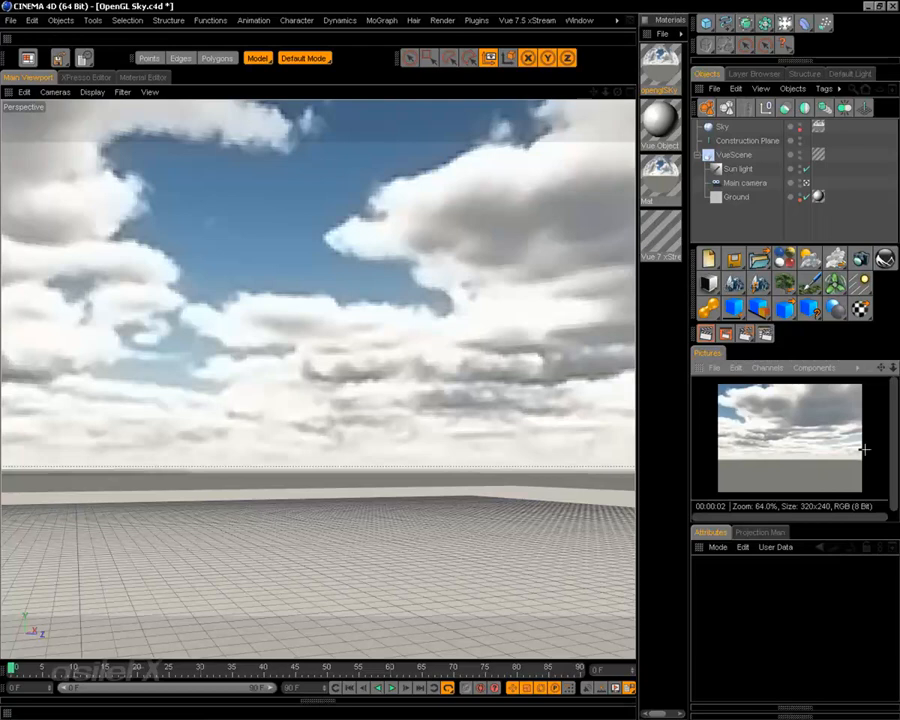
click(705, 334)
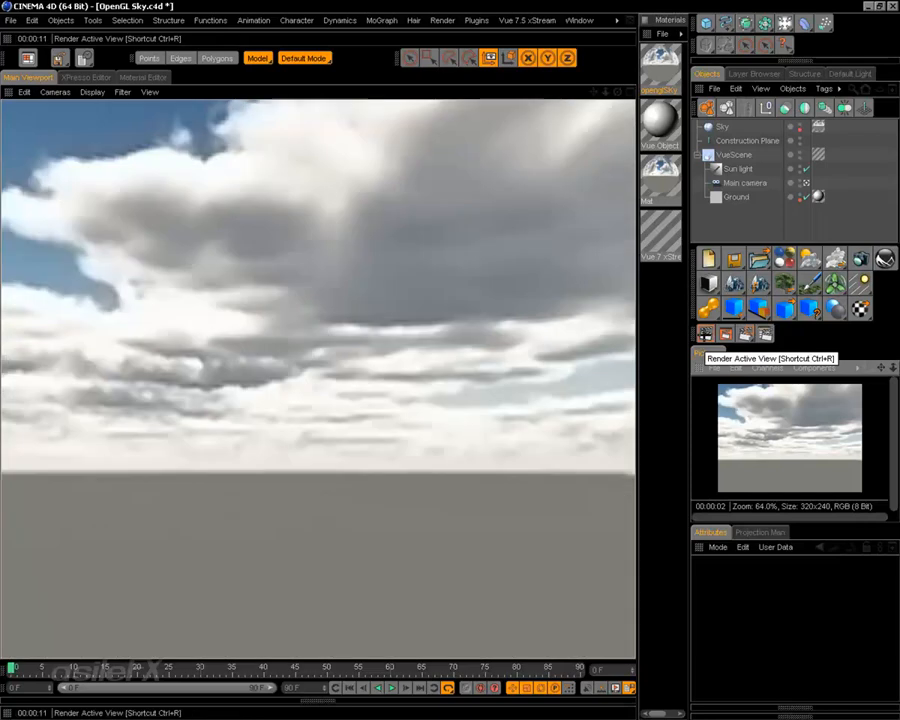
click(375, 330)
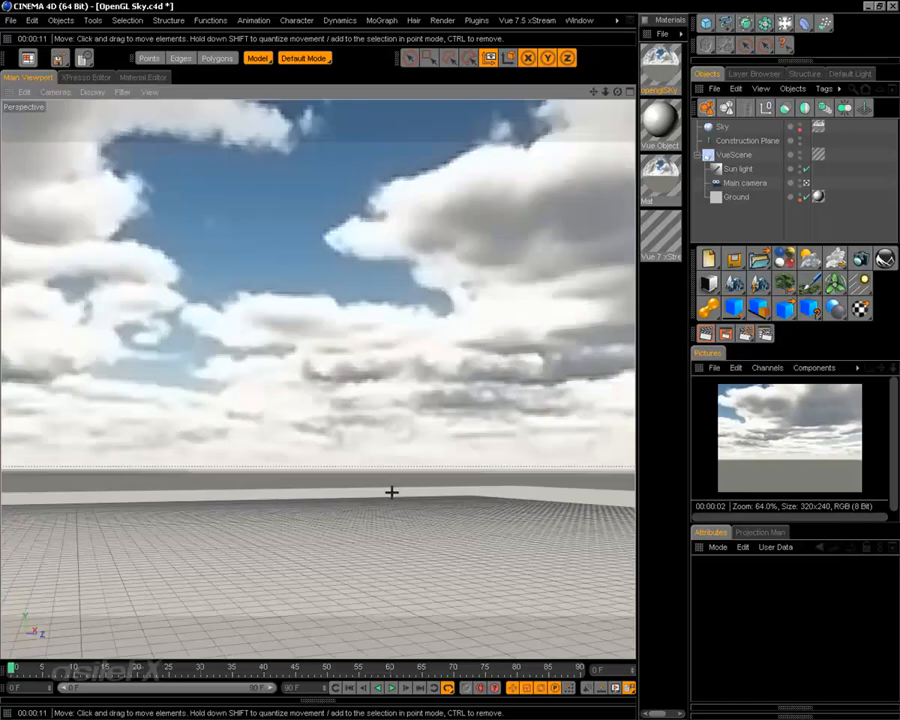
Check the environment map's U Map offset in the Vue atmosphere settings, then close them
alt+drag(456, 471, 578, 386)
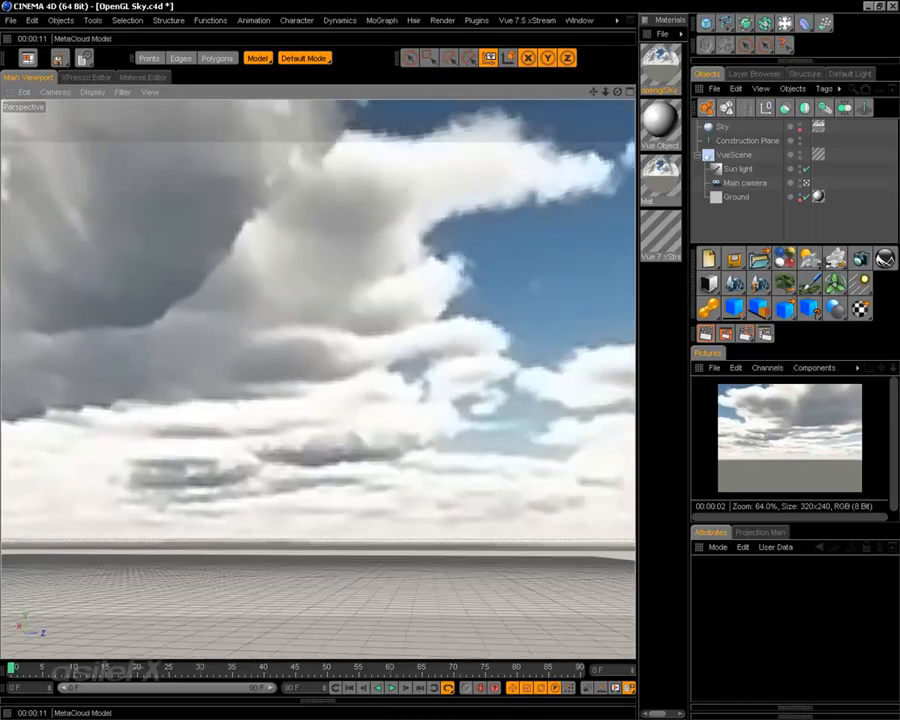
click(809, 259)
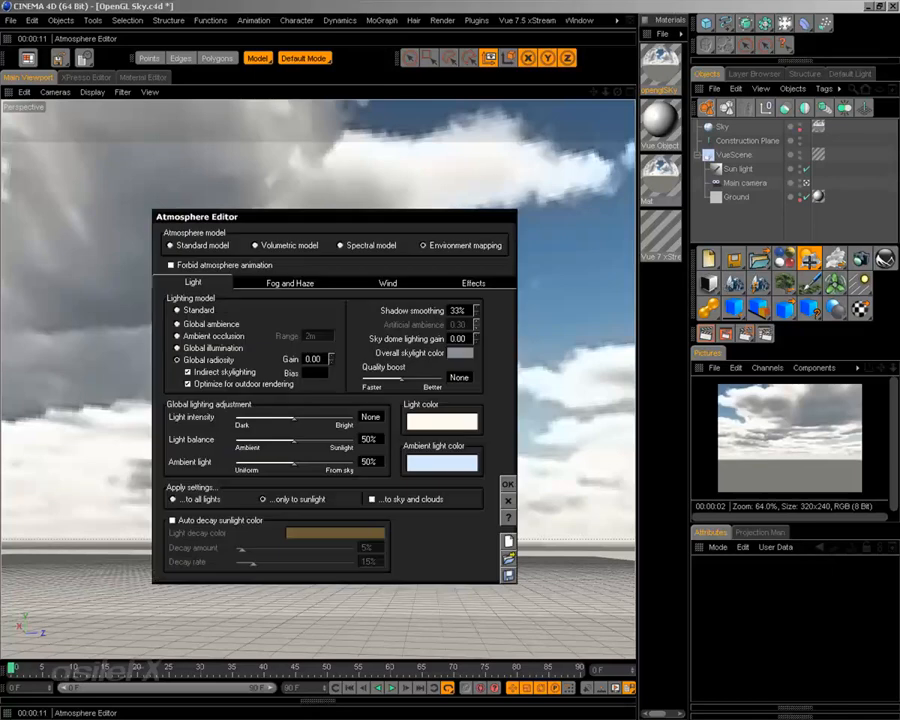
click(472, 282)
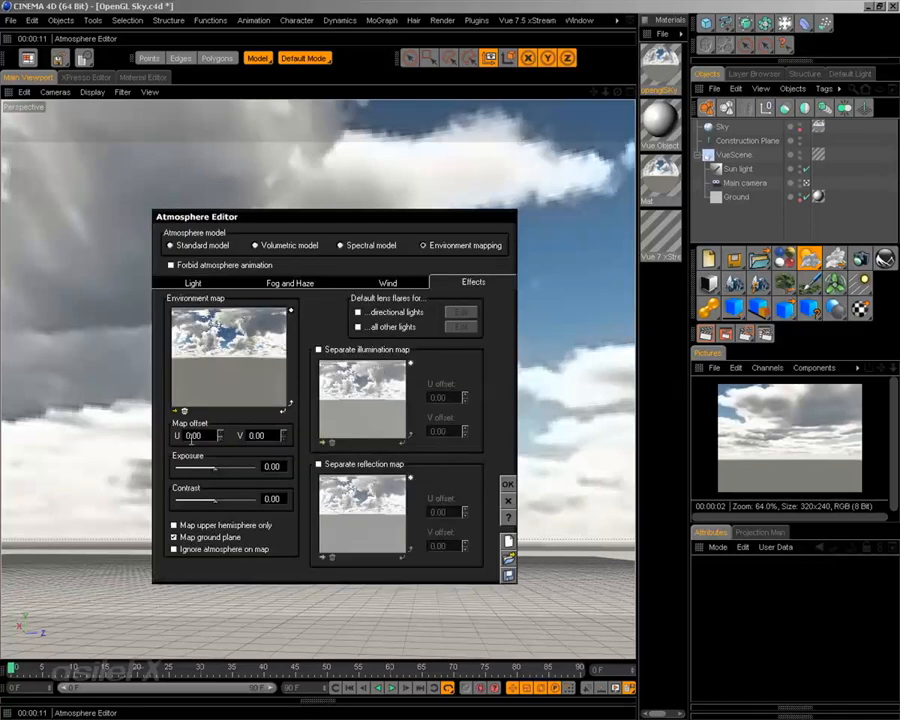
double_click(191, 437)
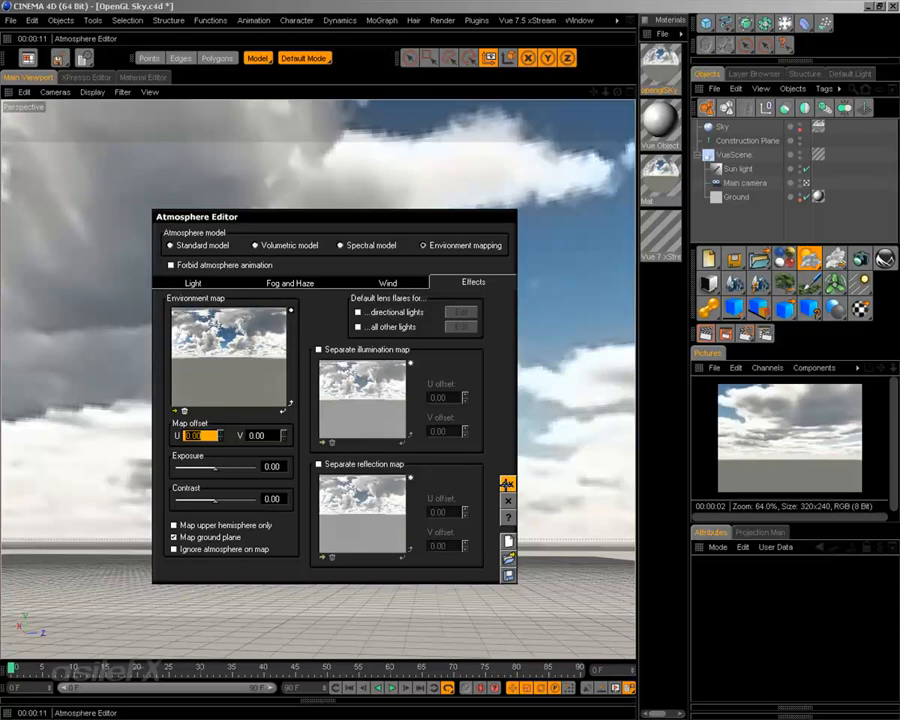
click(507, 484)
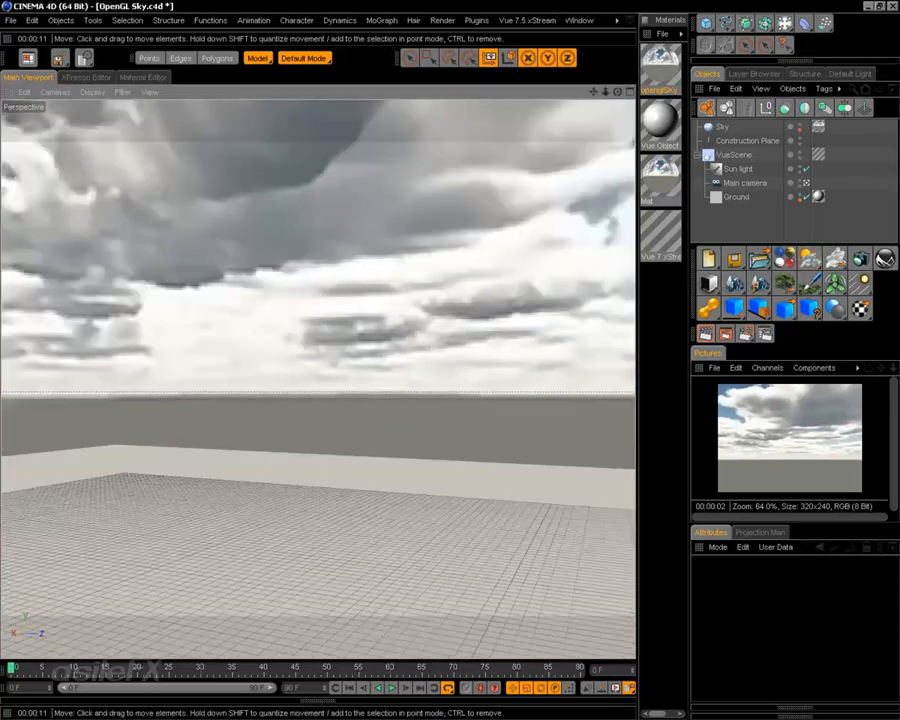
Frame the horizon below the dark clouds and add a Vue sphere to the scene
alt+drag(420, 430, 500, 385)
alt+middle_drag(420, 430, 448, 382)
alt+drag(420, 430, 388, 411)
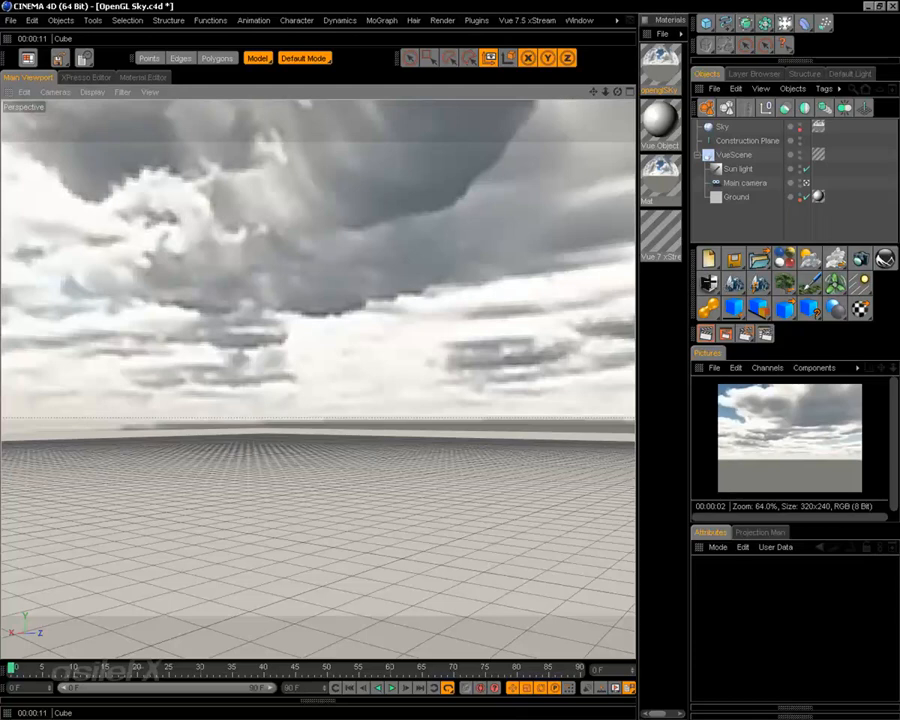
drag(709, 283, 764, 374)
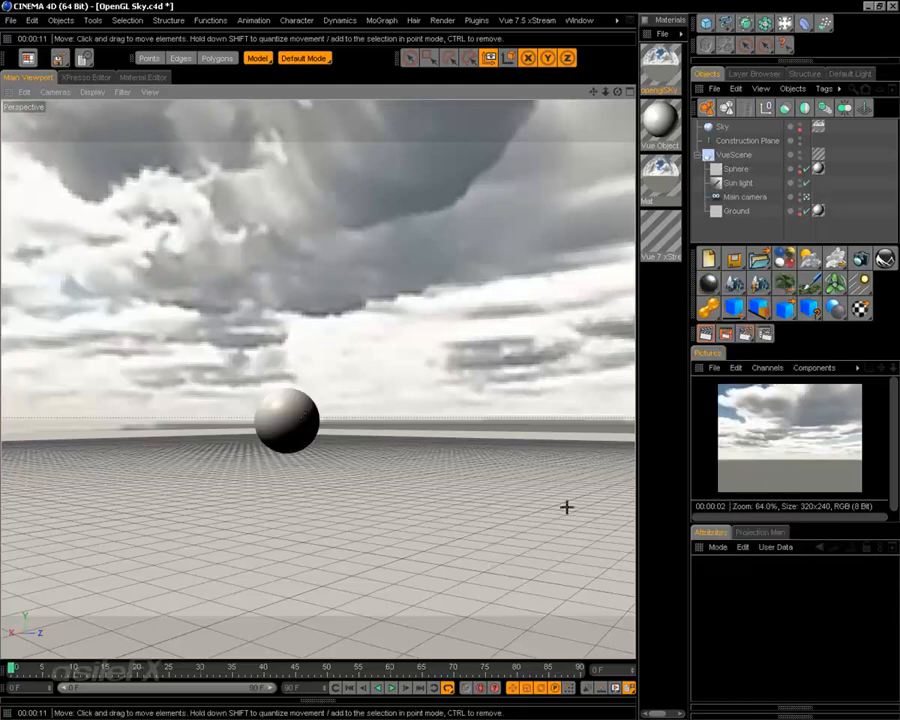
Select the sphere, switch to Object mode and scale it up uniformly
click(301, 413)
key(t)
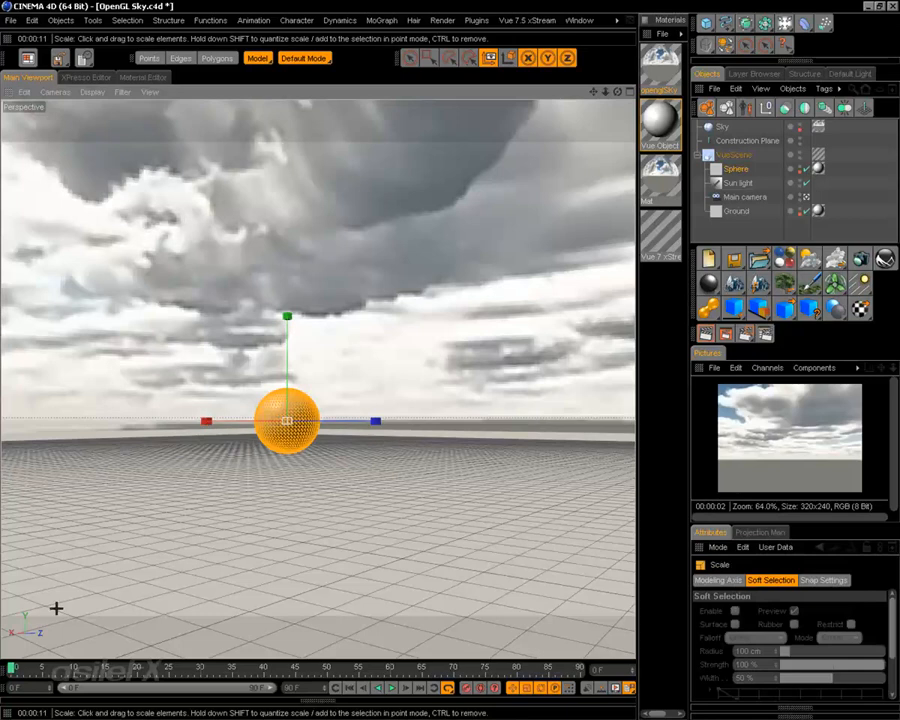
drag(264, 58, 290, 66)
drag(283, 418, 400, 418)
Raise the sphere above the ground and drop it onto the ground plane with Drop Objects
key(e)
alt+drag(266, 403, 285, 261)
alt+drag(286, 366, 228, 327)
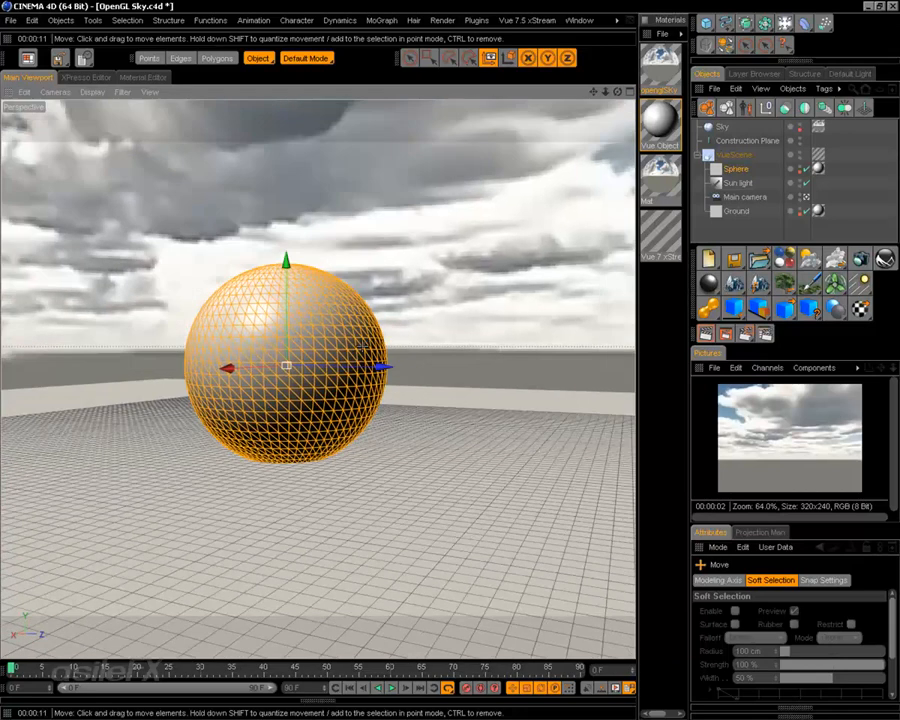
drag(291, 308, 291, 230)
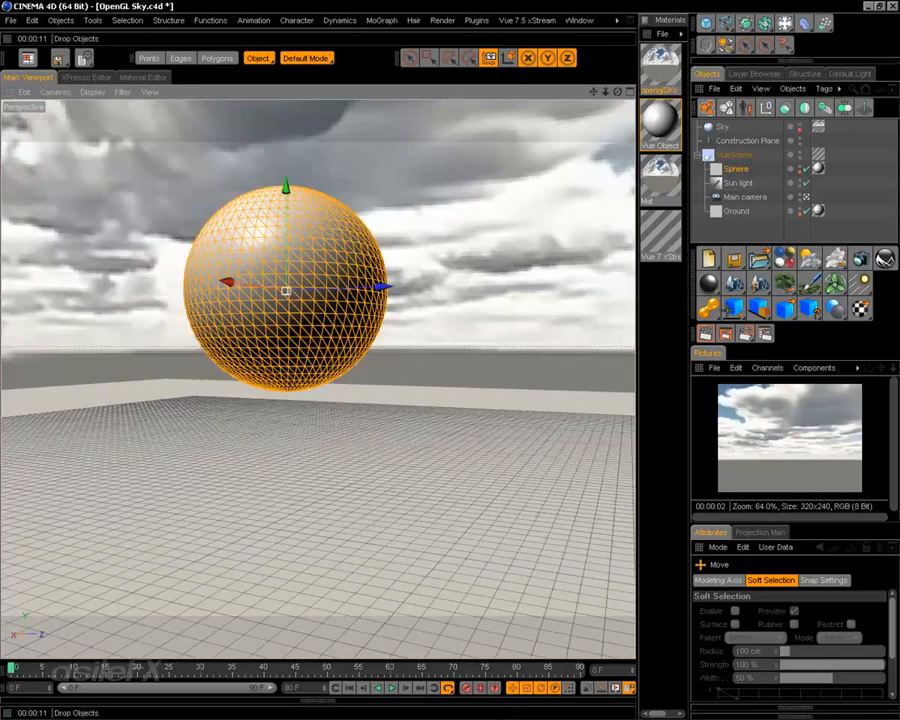
drag(733, 308, 778, 320)
click(778, 320)
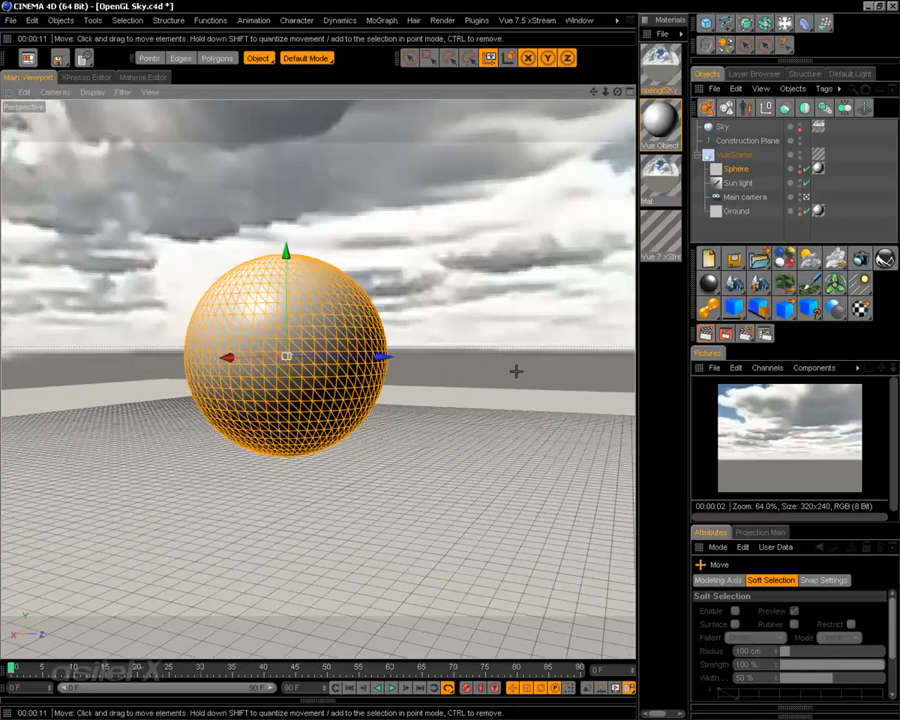
Render the active view with the Vue sphere resting on the ground below the horizon
alt+drag(516, 370, 474, 392)
alt+middle_drag(474, 392, 511, 433)
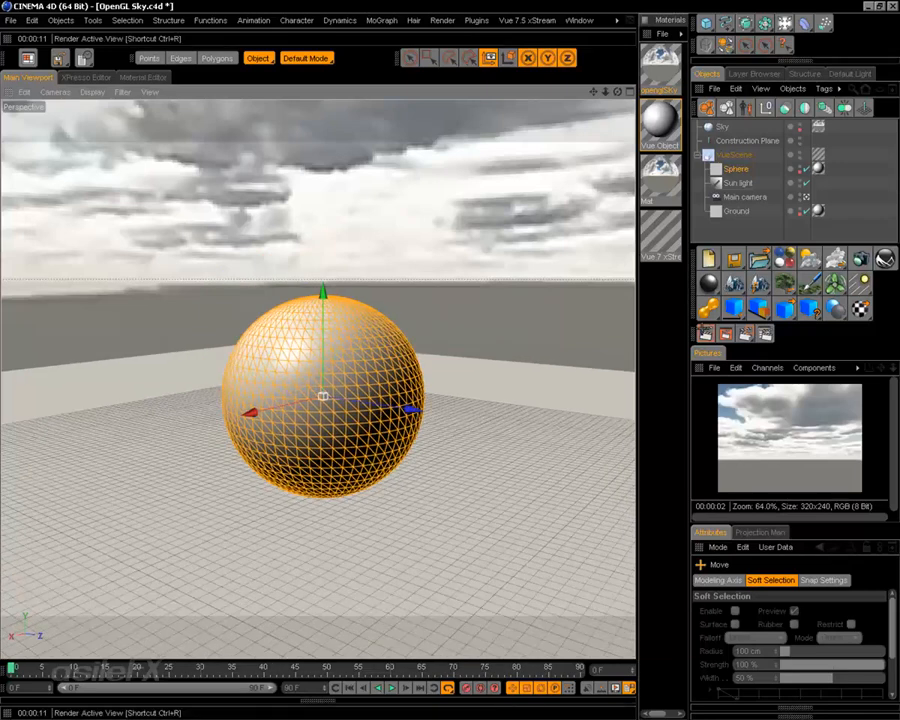
click(705, 334)
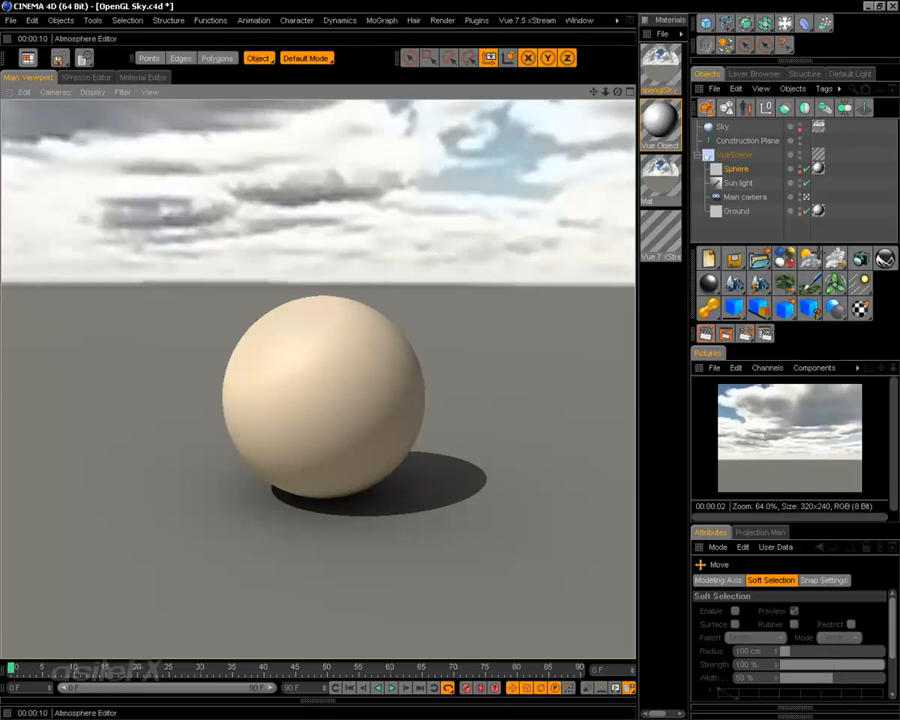
Shift the Vue atmosphere's light balance strongly toward ambient and render the active view again
click(810, 259)
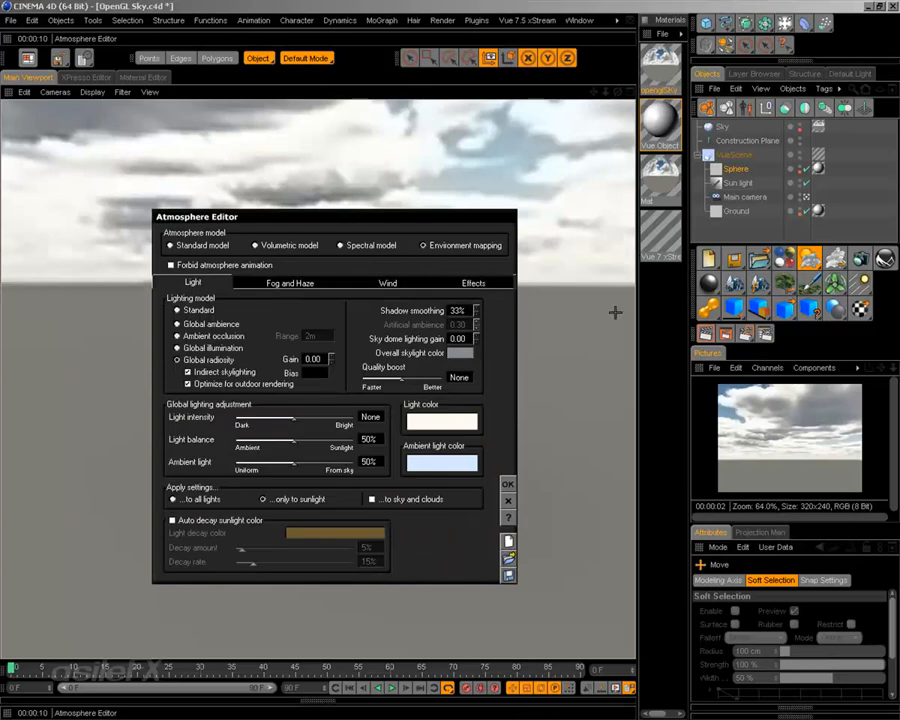
drag(293, 440, 240, 443)
click(508, 485)
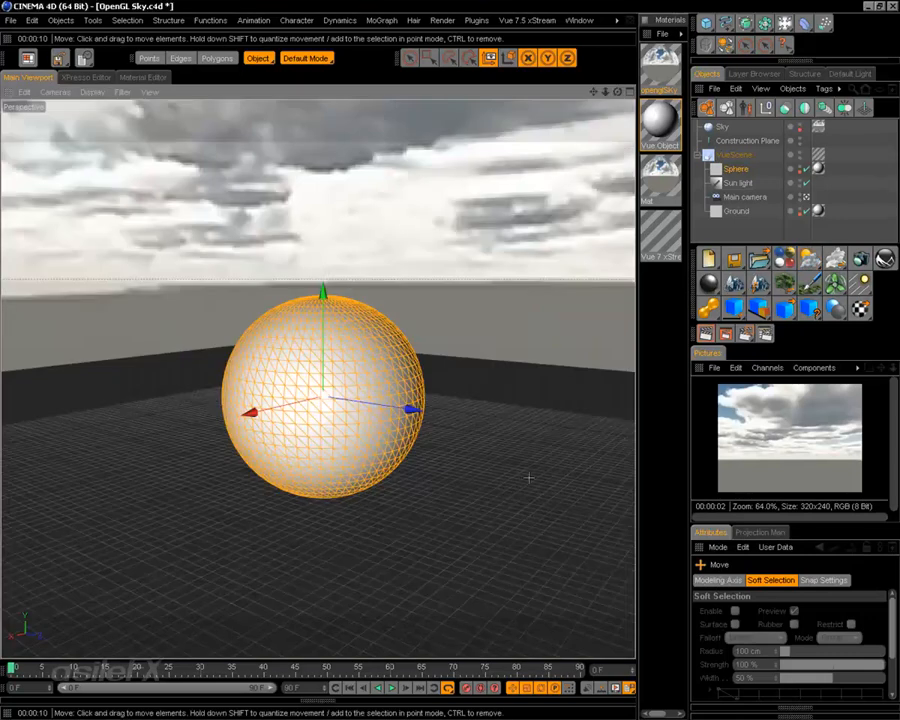
click(707, 334)
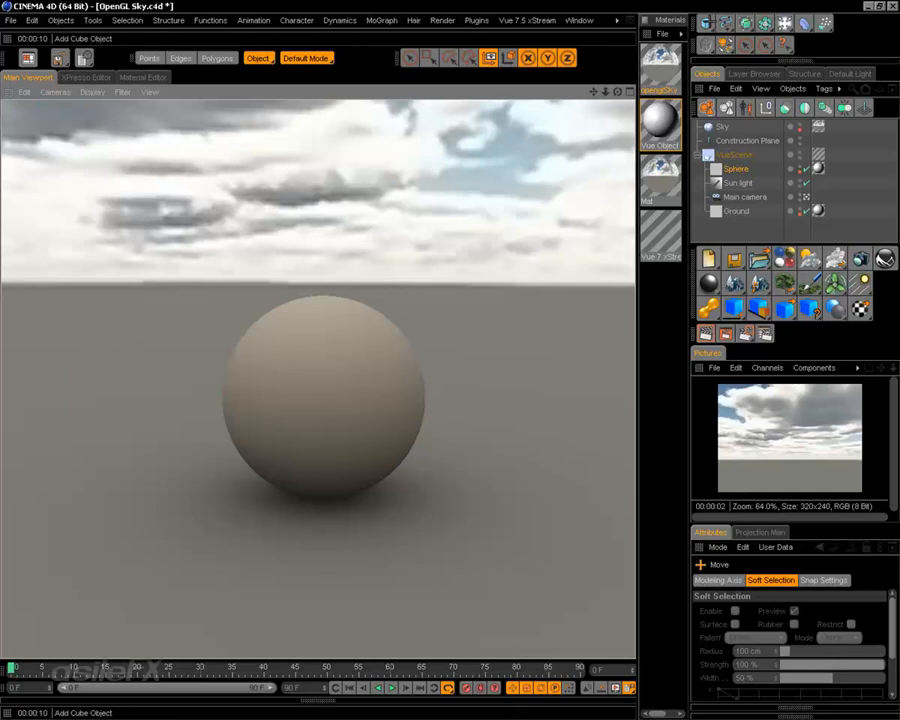
Add a Cinema 4D sphere, scale it up uniformly and move it out beside the Vue sphere
drag(705, 22, 500, 36)
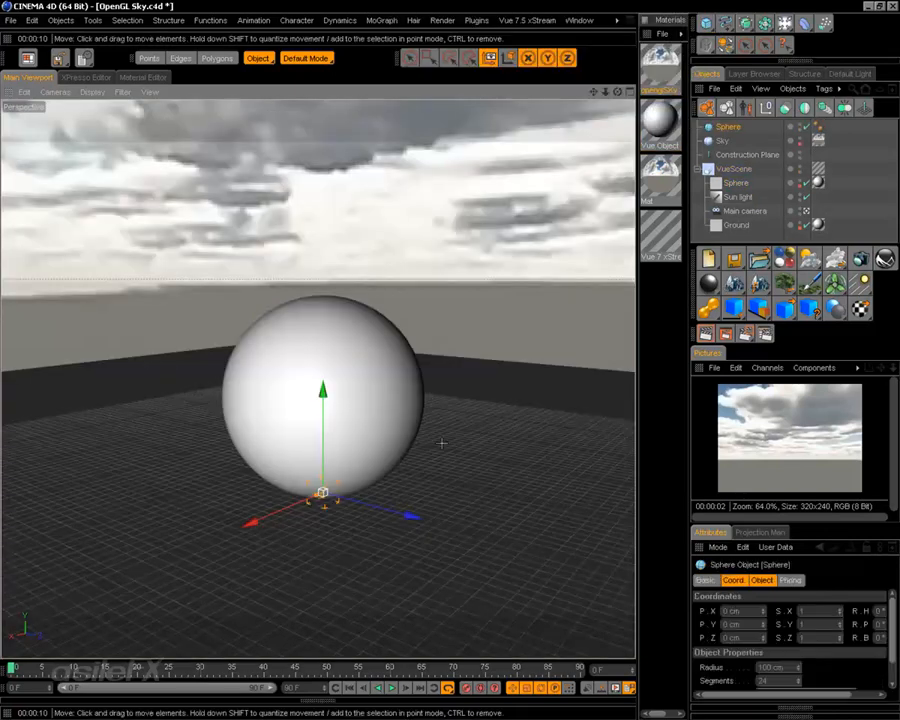
key(t)
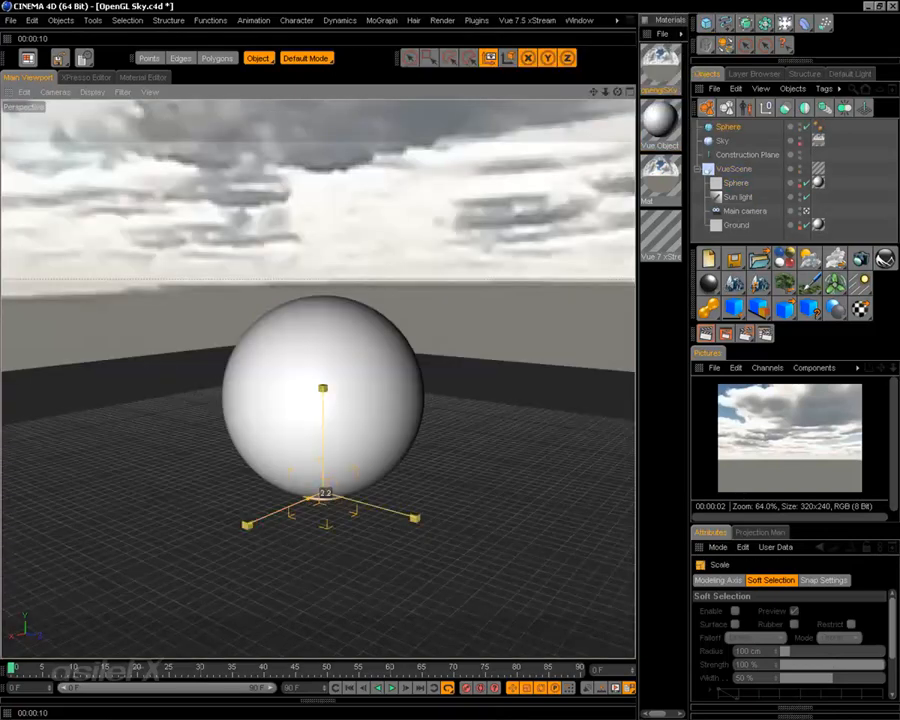
drag(325, 493, 318, 365)
key(e)
drag(372, 383, 577, 424)
Fine-tune the Cinema 4D sphere's height and uniform scale to roughly match the Vue sphere next to it
mouse_move(331, 405)
alt+mouse_down()
mouse_move(390, 460)
mouse_move(330, 405)
alt+mouse_up()
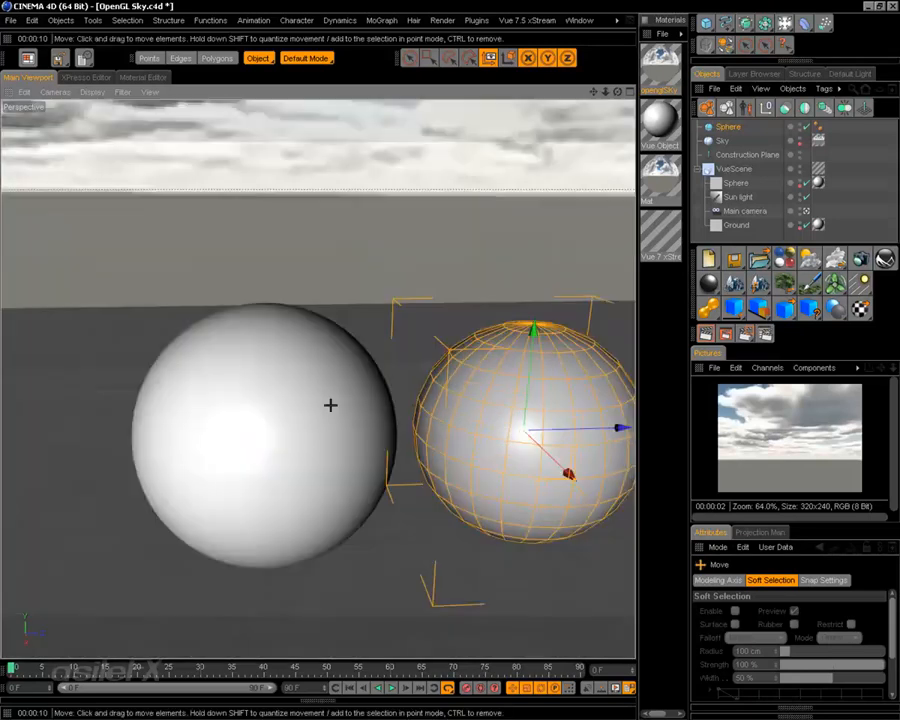
alt+middle_drag(331, 405, 376, 446)
alt+drag(376, 446, 425, 460)
alt+middle_drag(425, 460, 450, 495)
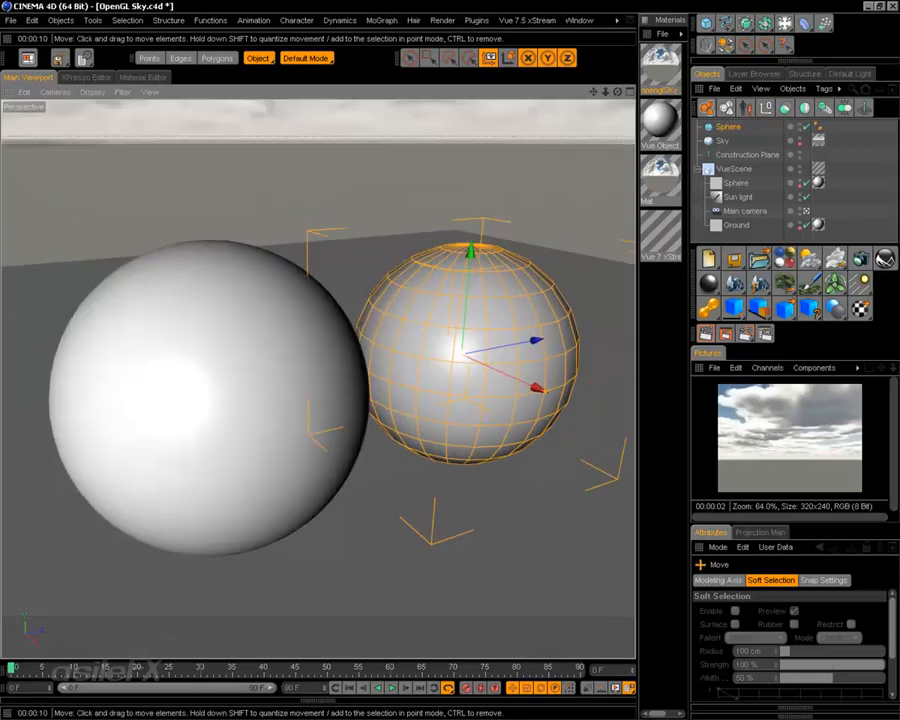
alt+drag(414, 506, 408, 425)
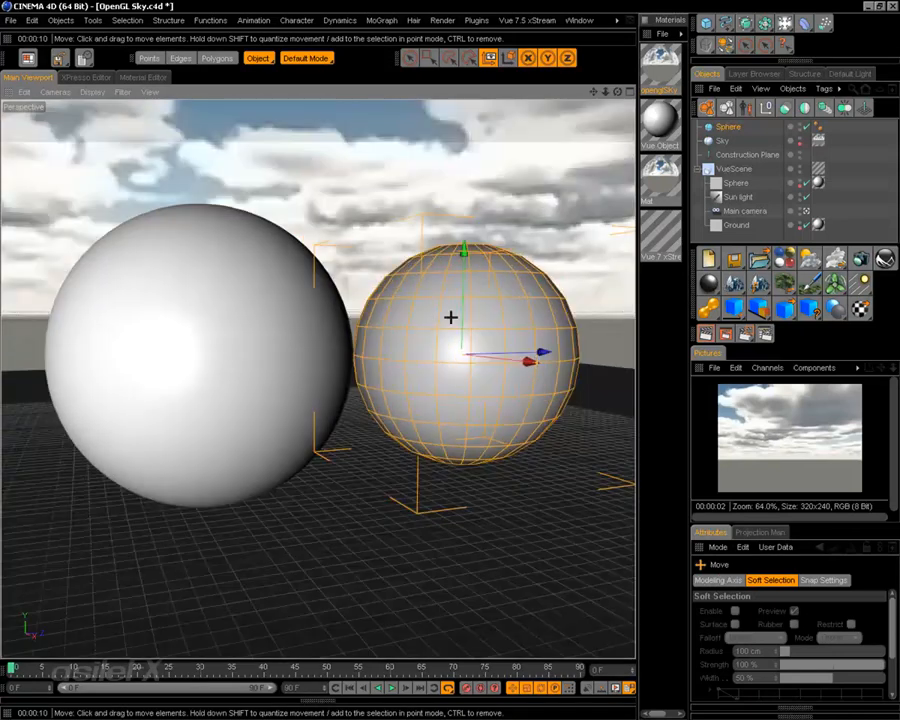
drag(461, 316, 461, 357)
key(t)
key(e)
Frame both spheres against the cloudy horizon and render the active view
alt+drag(470, 275, 410, 450)
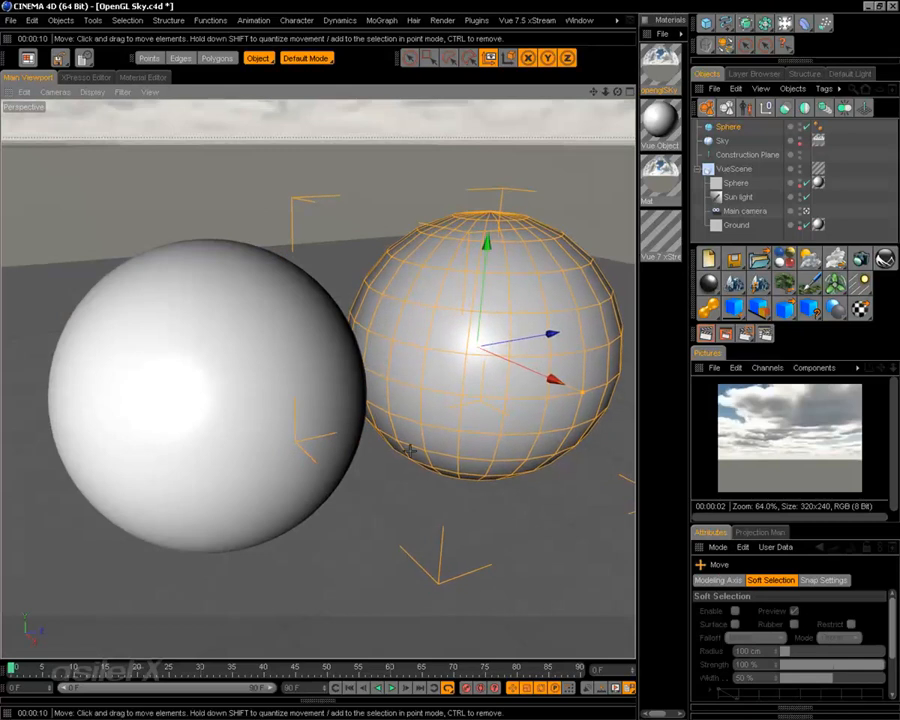
scroll(410, 450, down, 3)
click(28, 58)
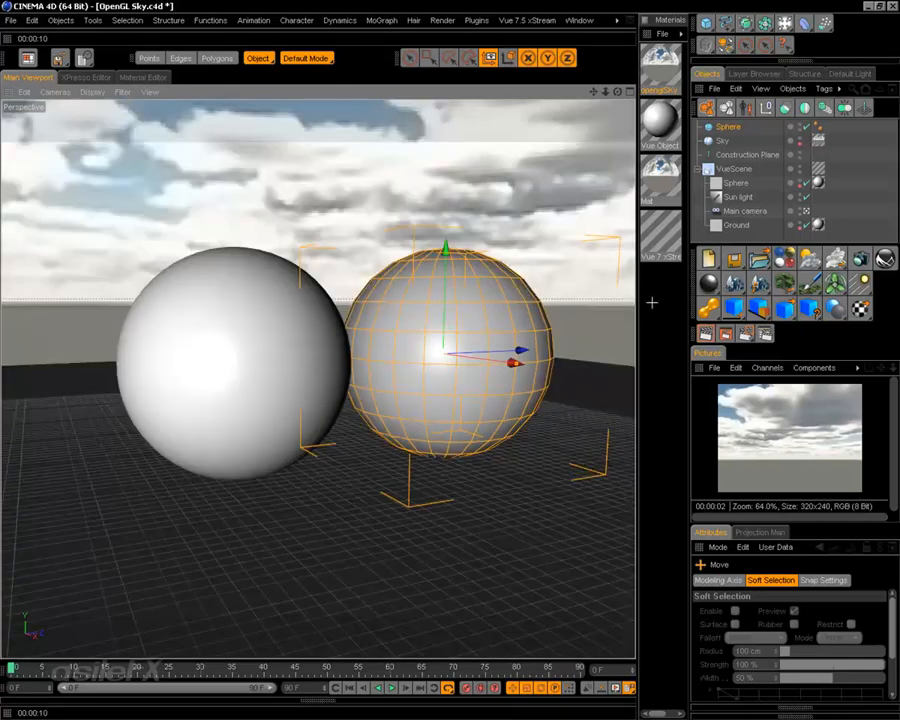
click(706, 334)
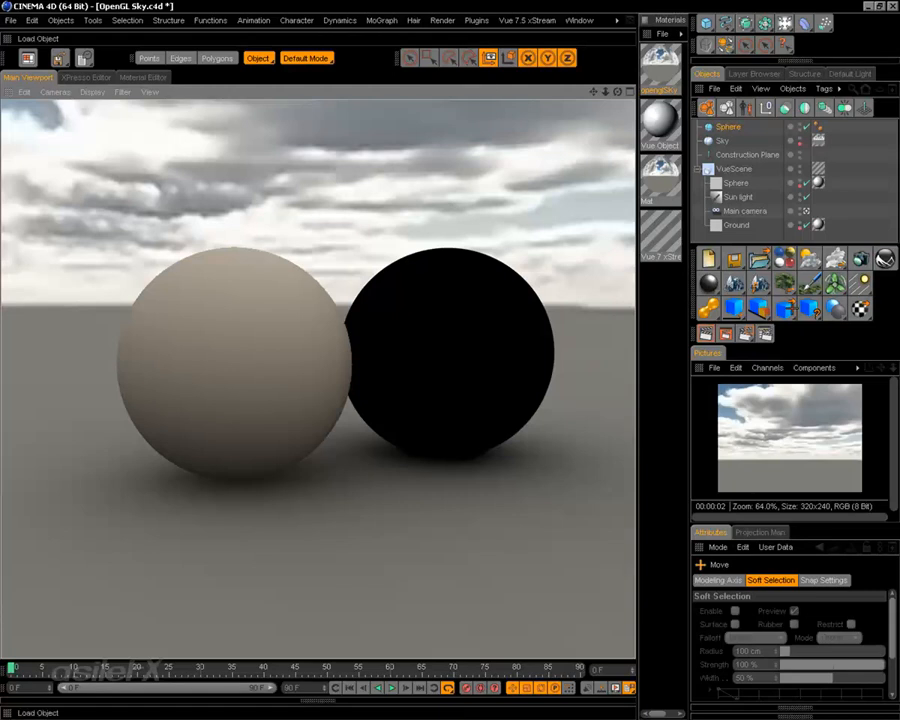
Add Global Illumination to the render settings, with Stochastic Samples at Low and Record Density at Preview
click(765, 333)
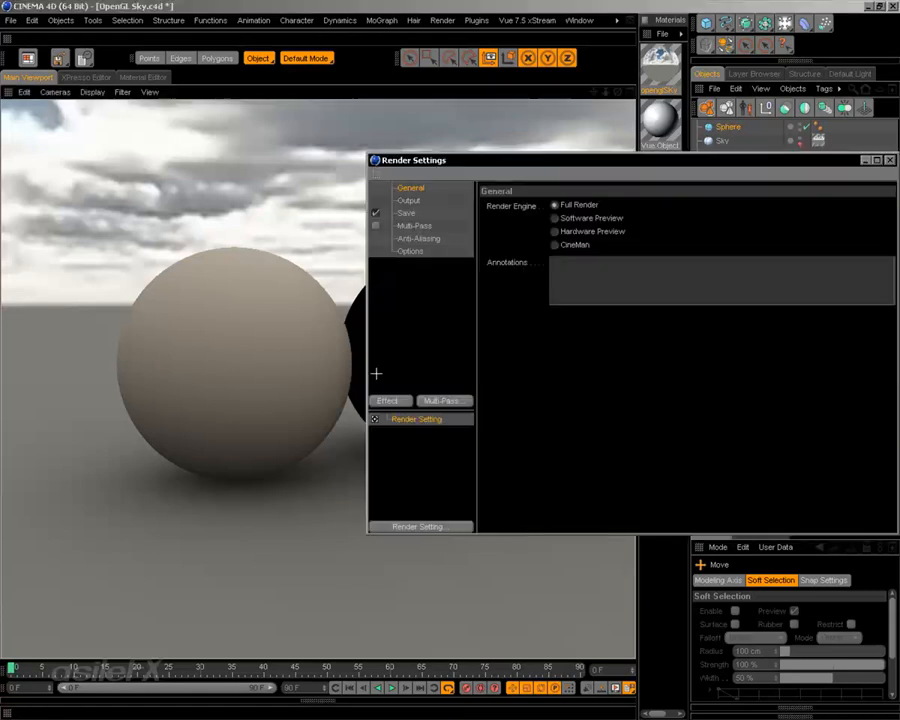
click(397, 399)
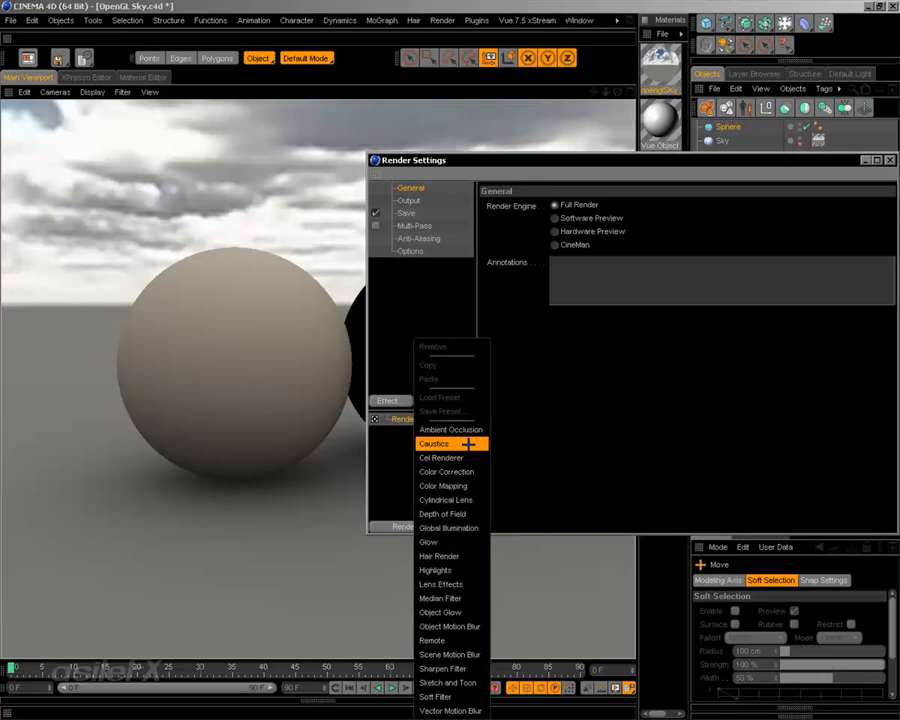
click(478, 527)
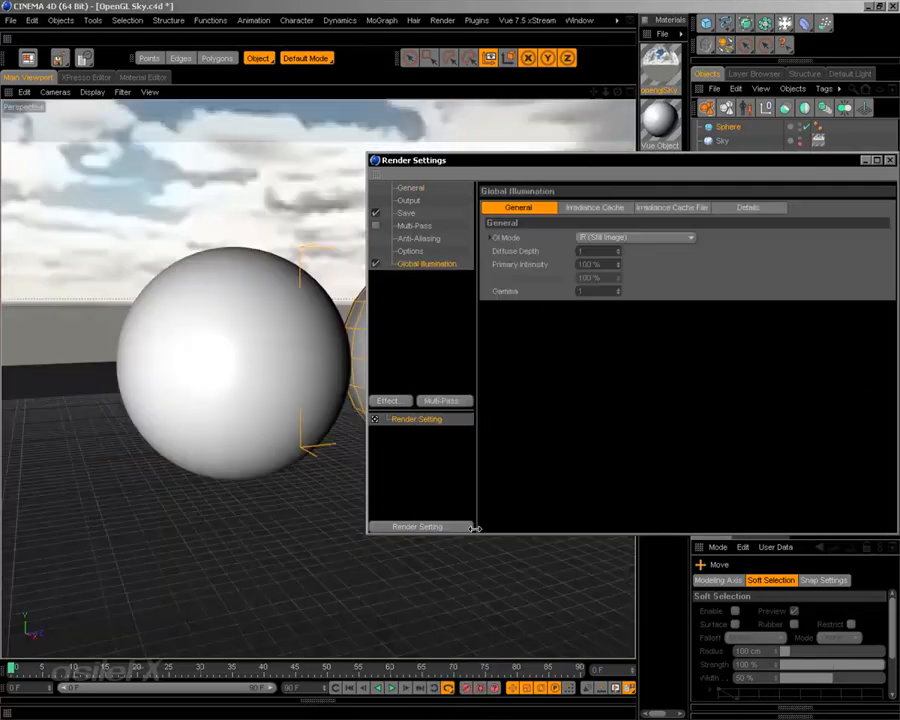
click(590, 207)
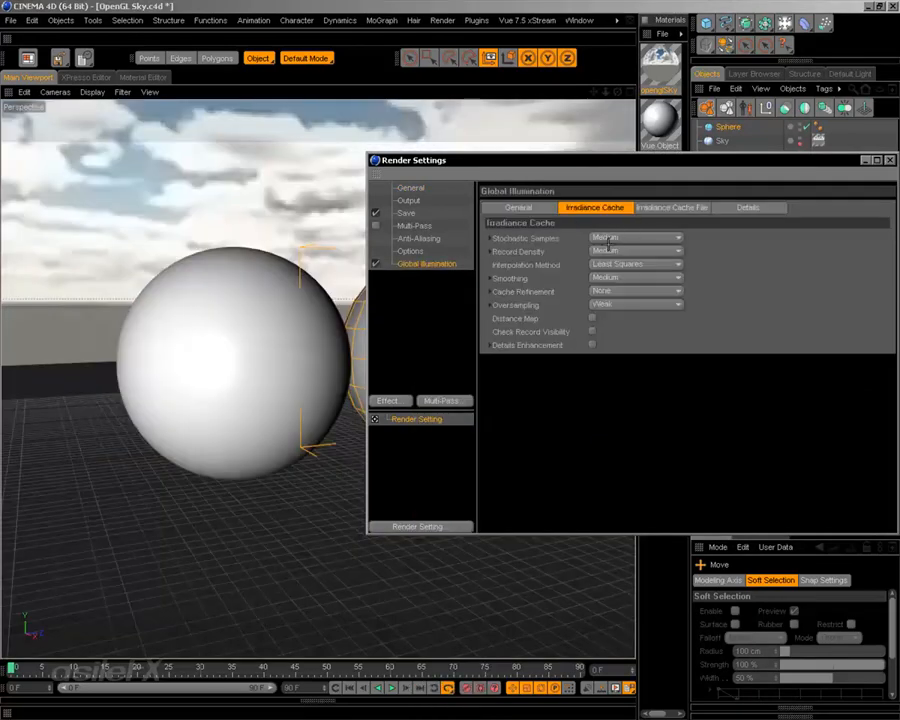
click(630, 238)
click(638, 280)
click(632, 251)
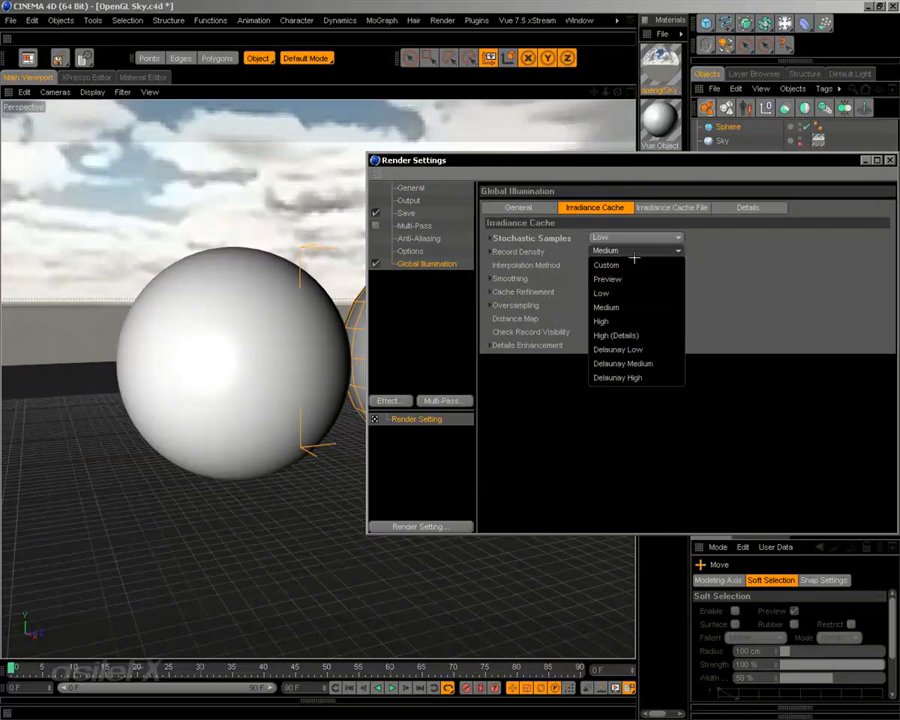
click(640, 280)
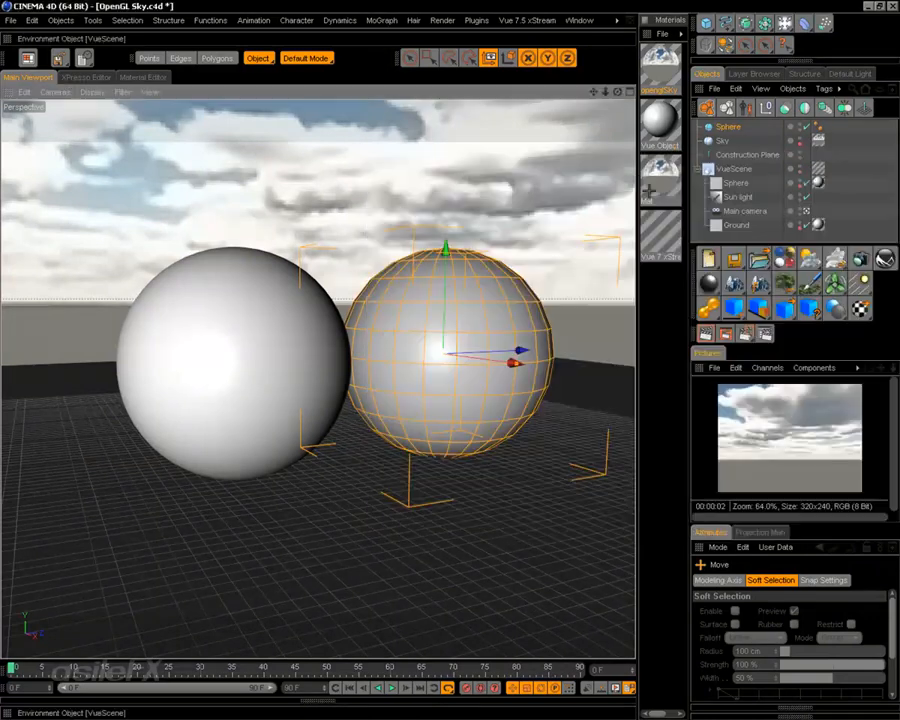
Render the active view with global illumination and compare the lighting on the two spheres
click(705, 333)
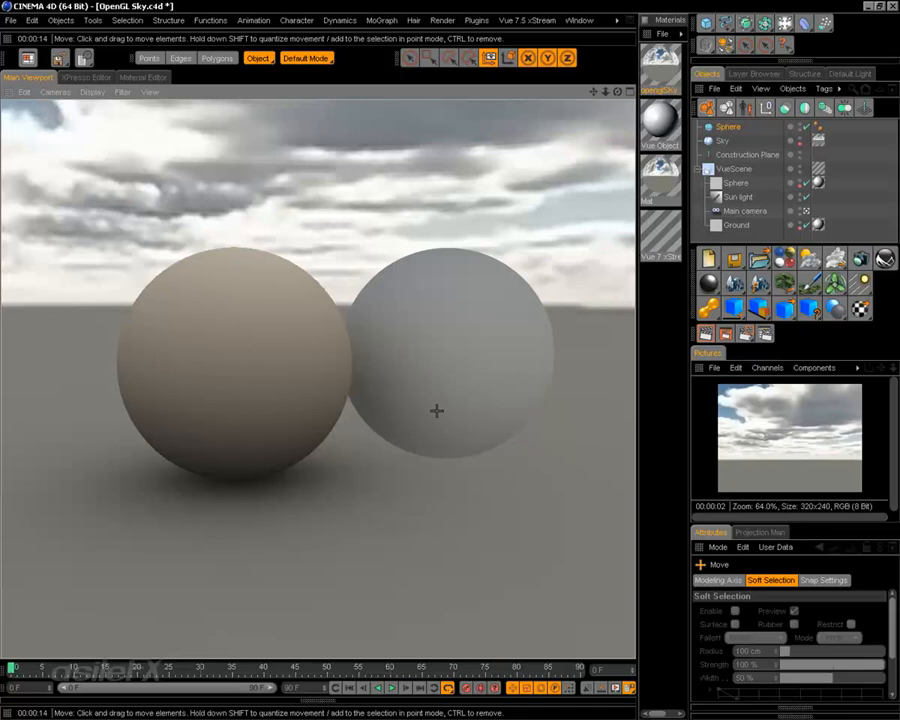
mouse_move(428, 440)
alt+mouse_down()
mouse_move(465, 475)
mouse_move(472, 555)
mouse_move(458, 485)
alt+mouse_up()
alt+middle_drag(458, 485, 438, 475)
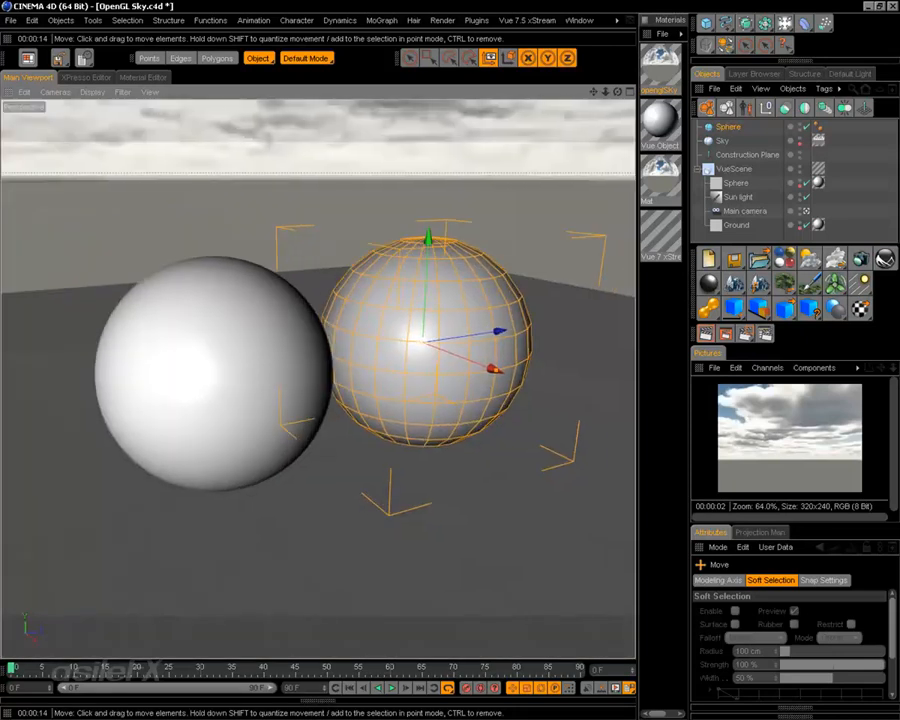
alt+drag(438, 475, 462, 462)
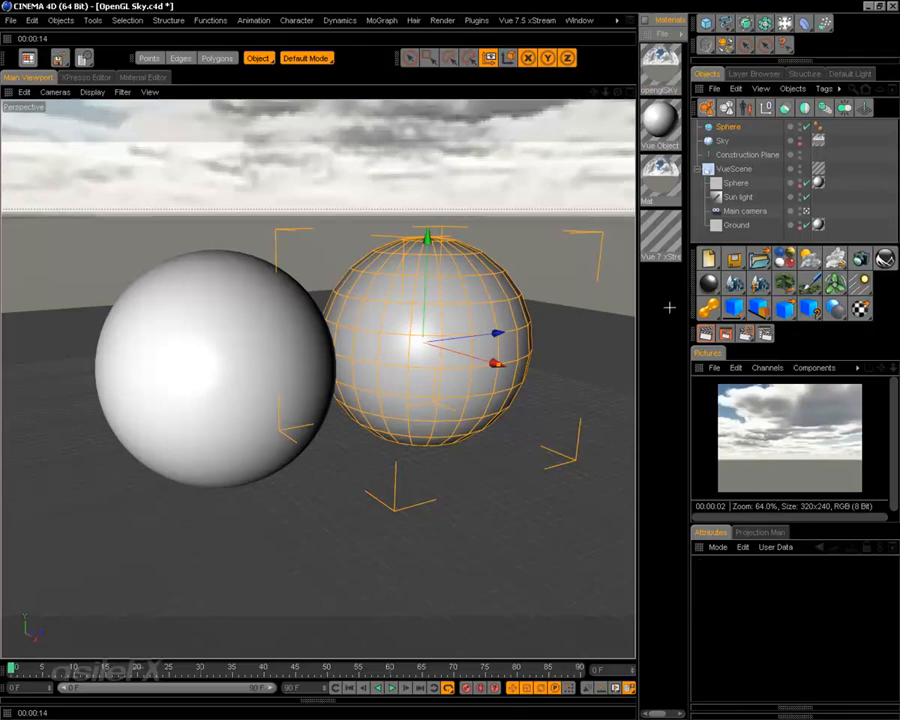
Create a new material named C4dSphere and apply it to the Cinema 4D sphere
double_click(669, 307)
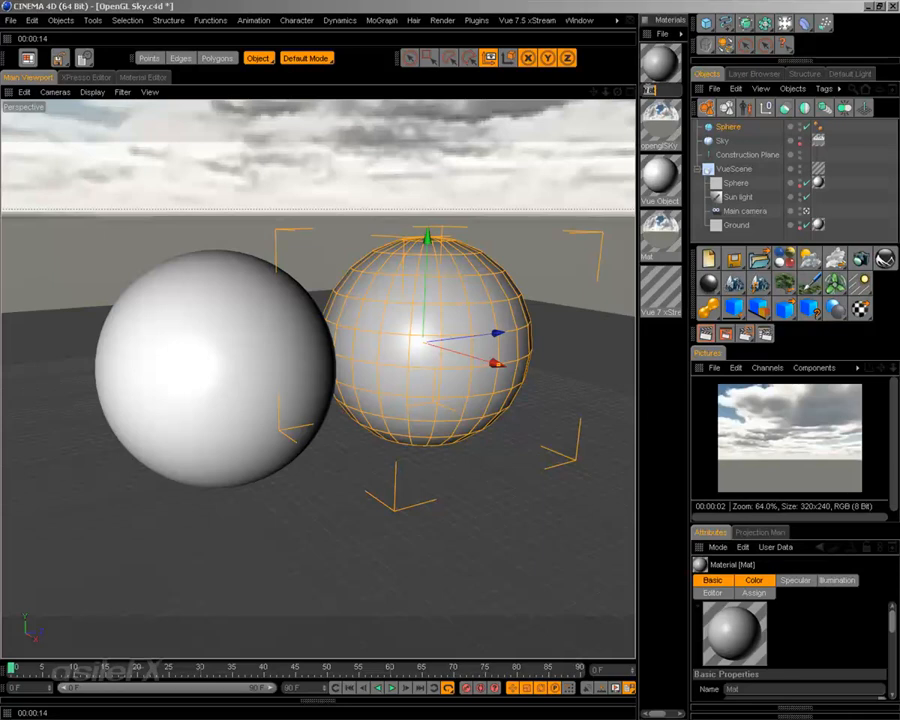
text(c4dSphere)
key(Return)
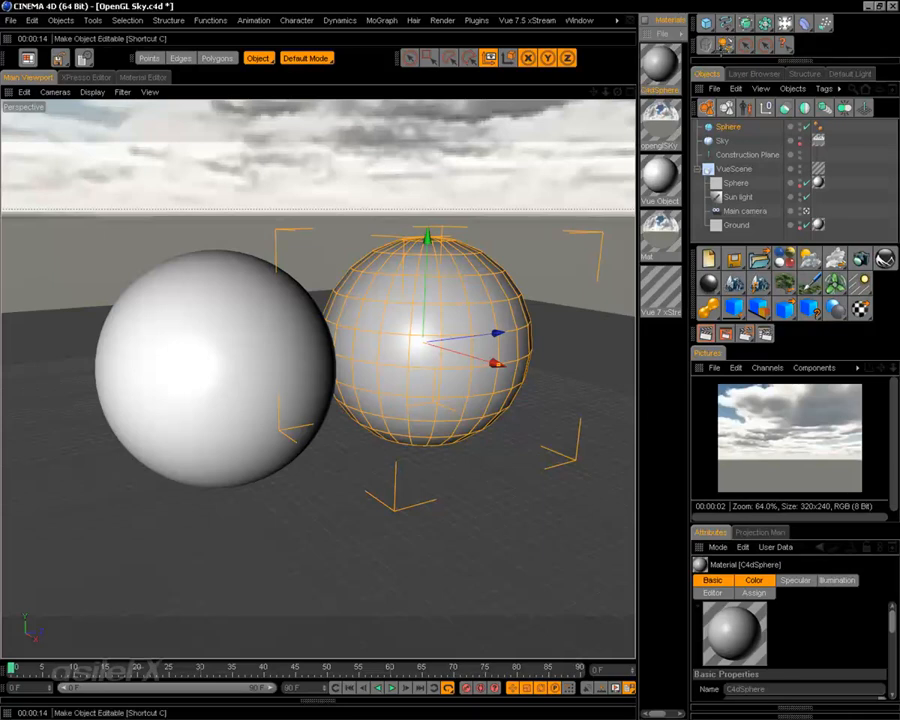
drag(456, 250, 442, 291)
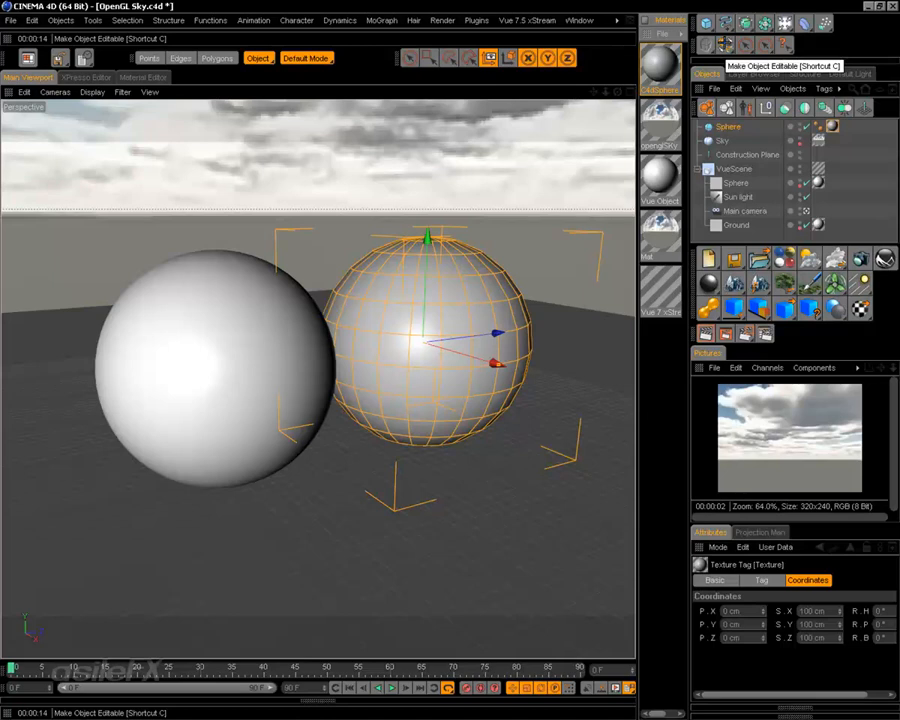
Convert the Cinema 4D sphere into an editable polygon object
click(707, 46)
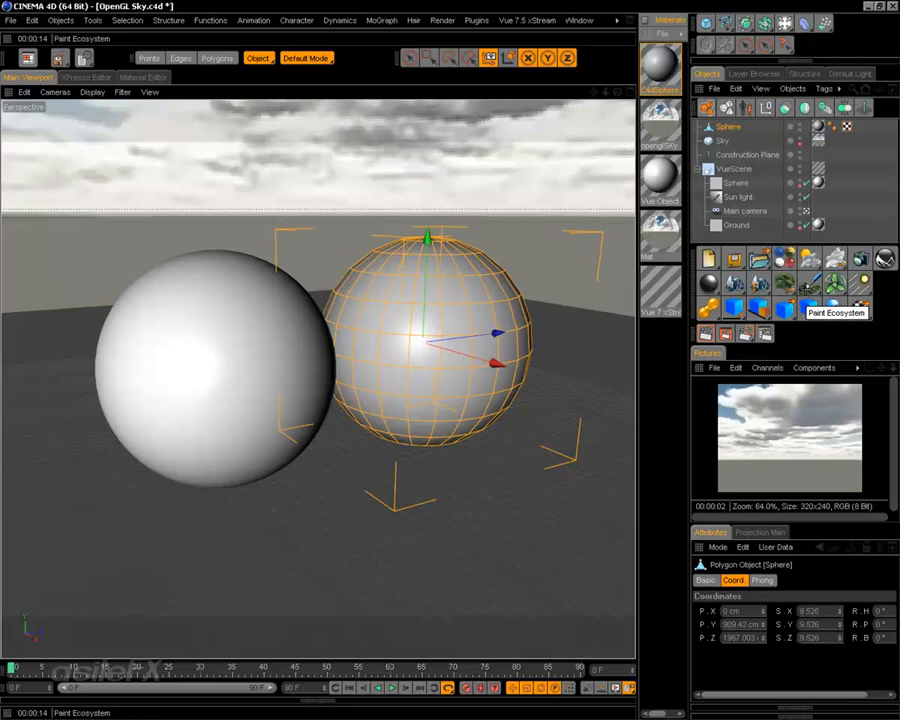
click(806, 305)
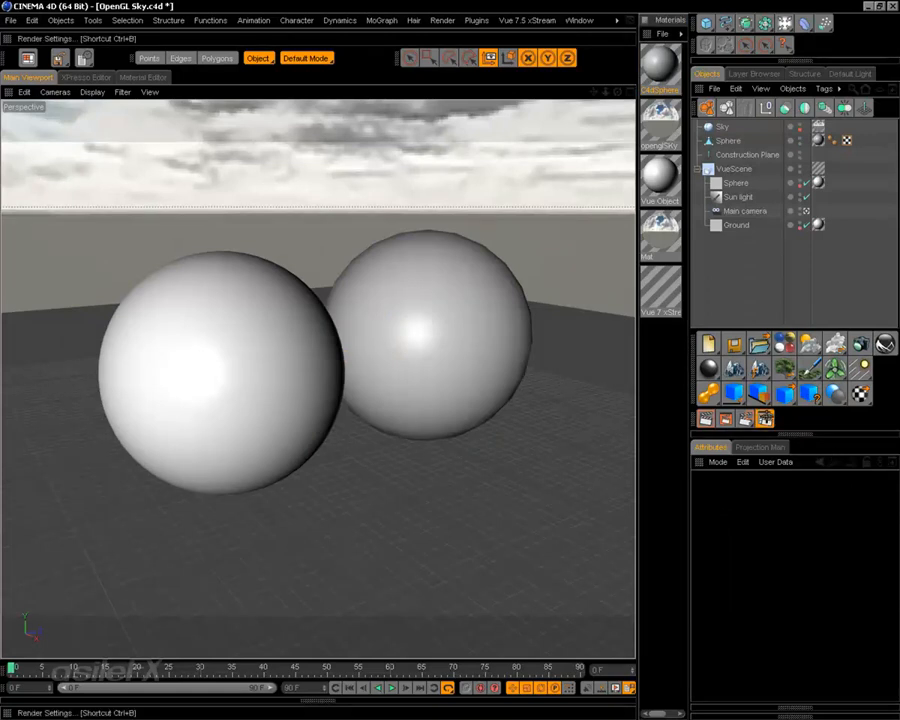
Set the Global Illumination mode to Sky Sampler in the render settings
click(765, 418)
click(634, 237)
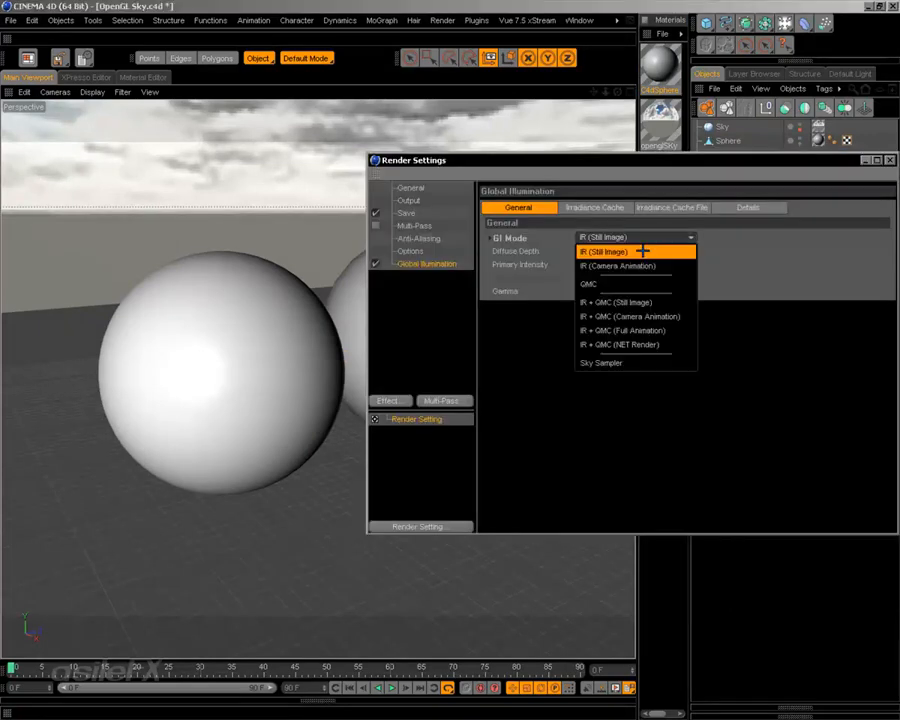
click(636, 361)
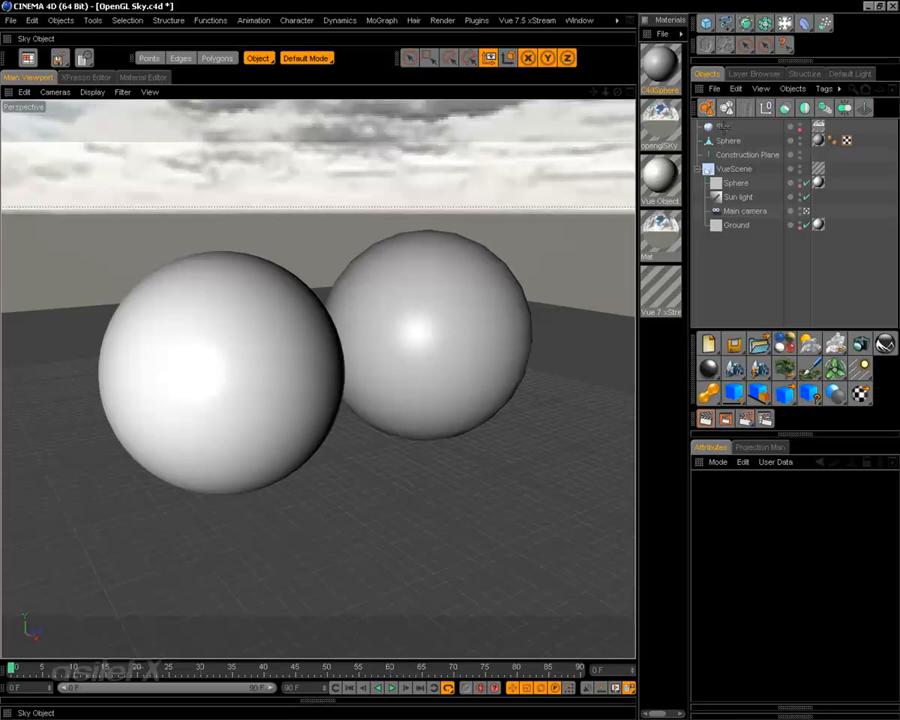
Add a Compositing tag with Seen by Camera disabled to the Sky object and start a Picture Viewer render
click(728, 127)
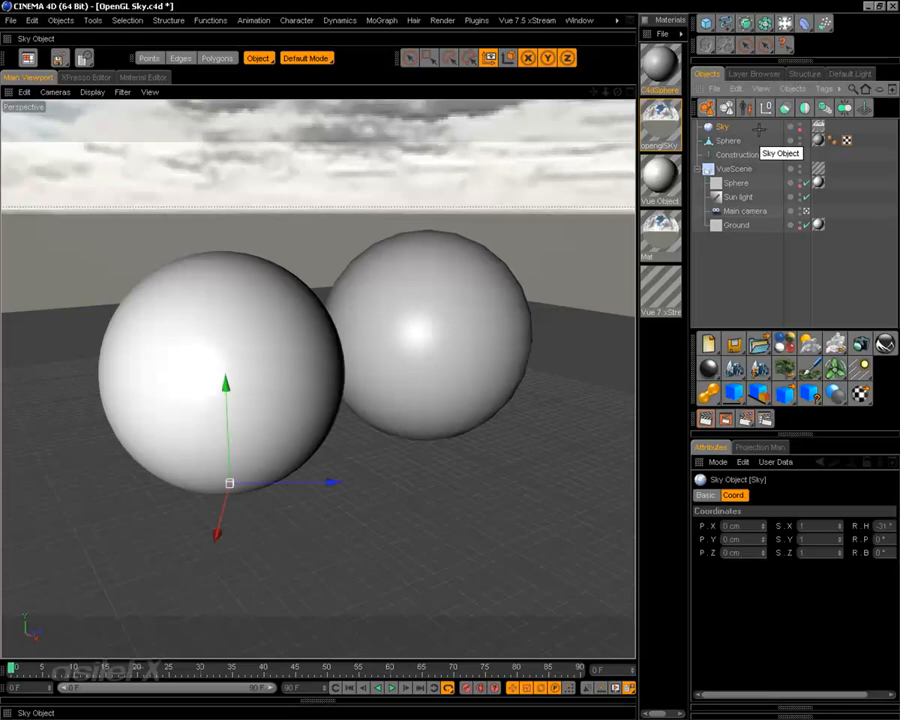
right_click(727, 127)
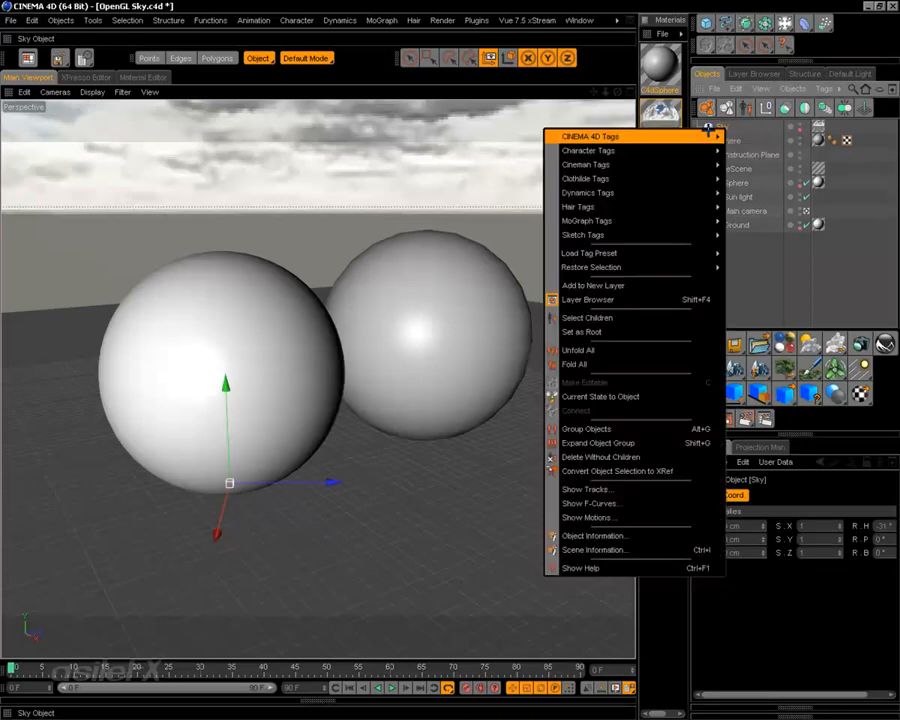
mouse_move(702, 134)
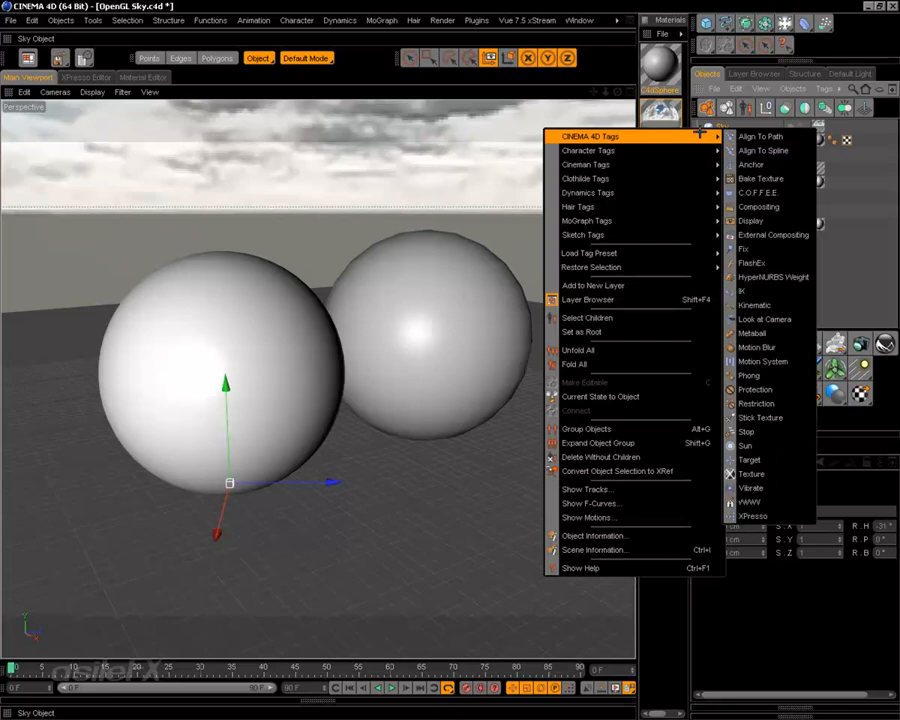
click(790, 206)
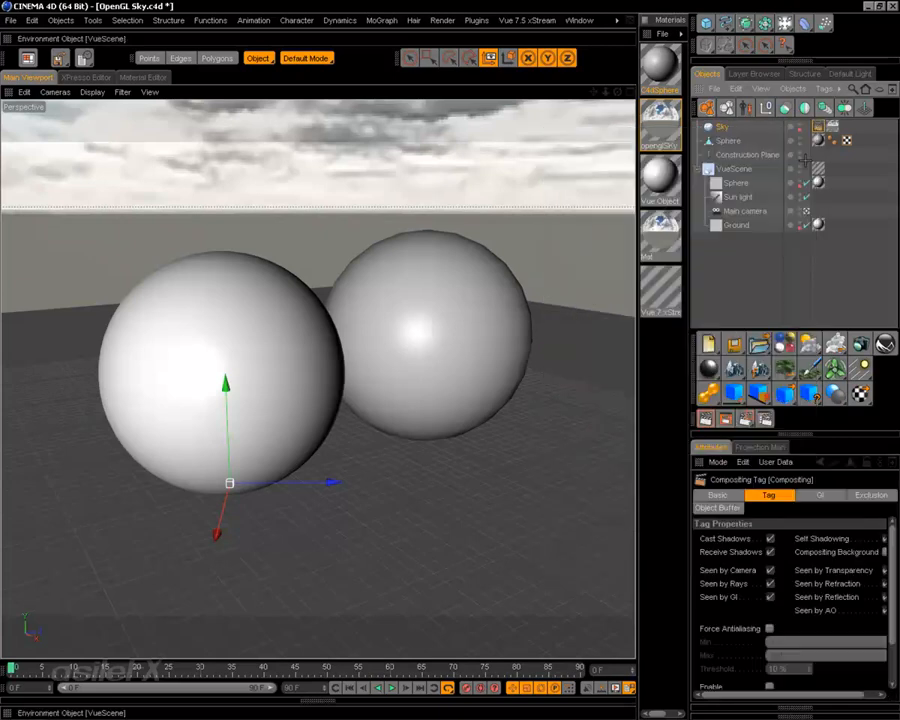
click(769, 569)
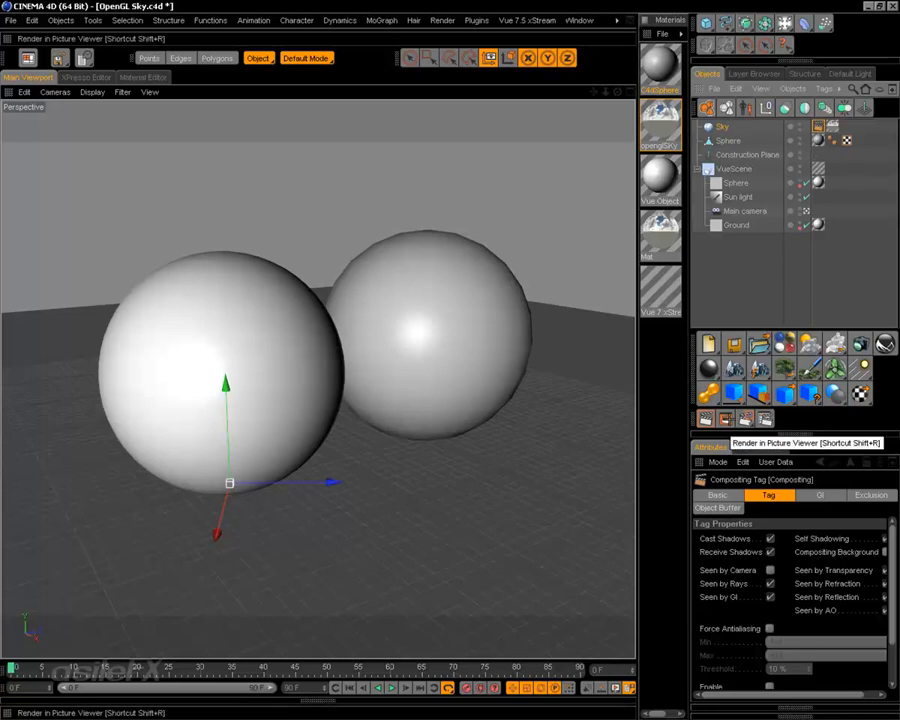
click(726, 420)
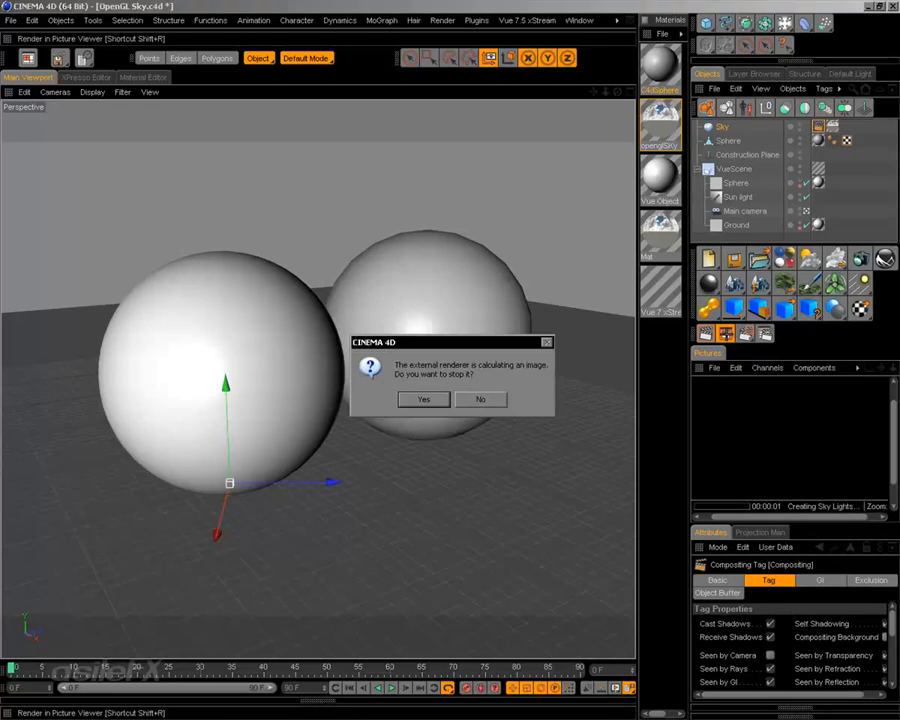
Stop the running render, render again in the Picture Viewer and inspect the spheres up close
click(425, 397)
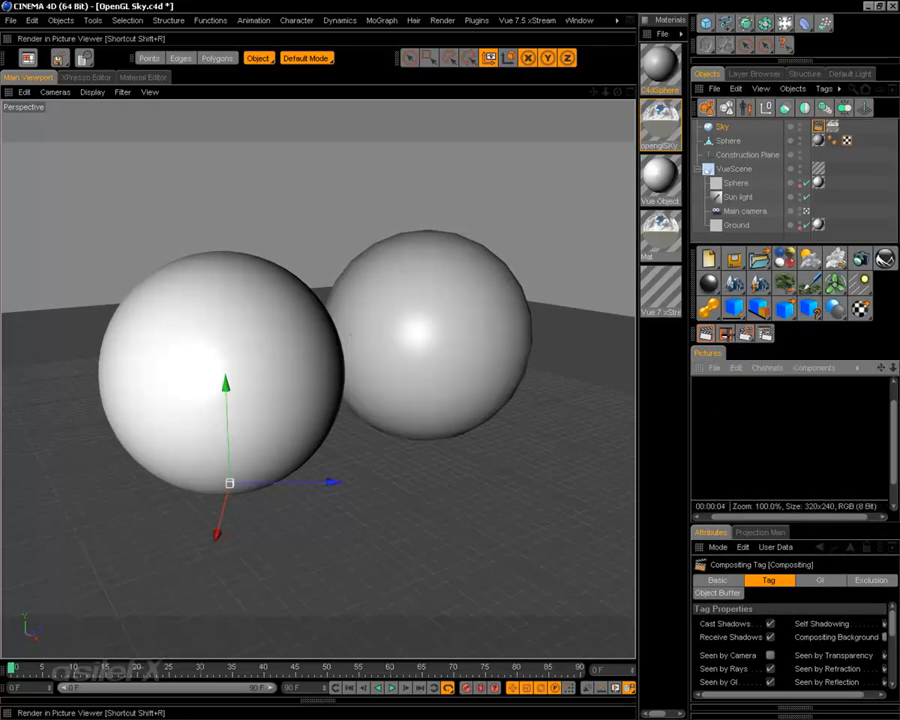
click(726, 335)
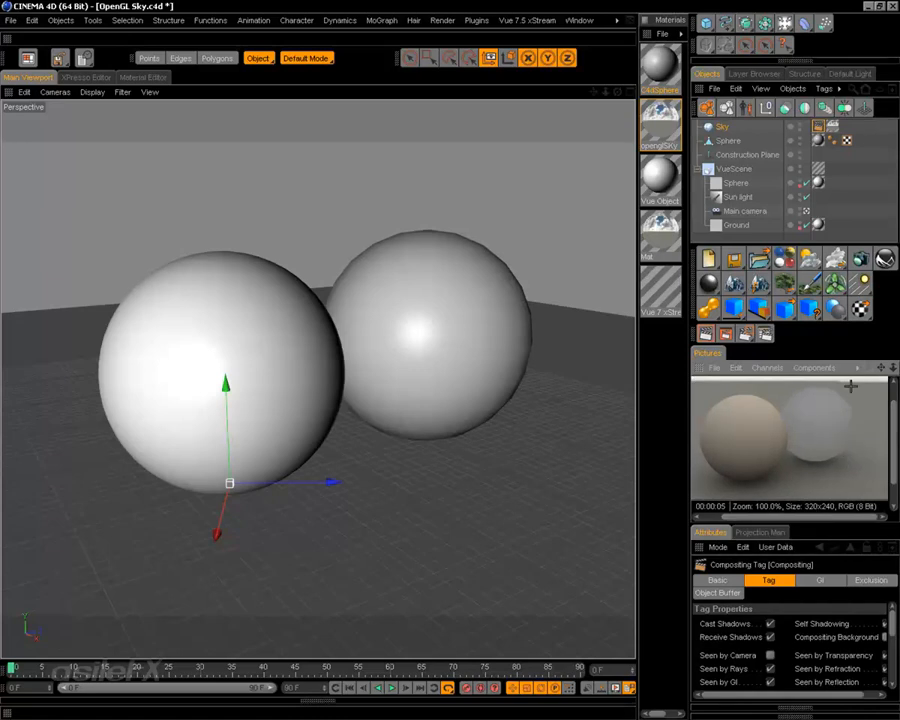
scroll(836, 424, up, 4)
scroll(837, 425, down, 5)
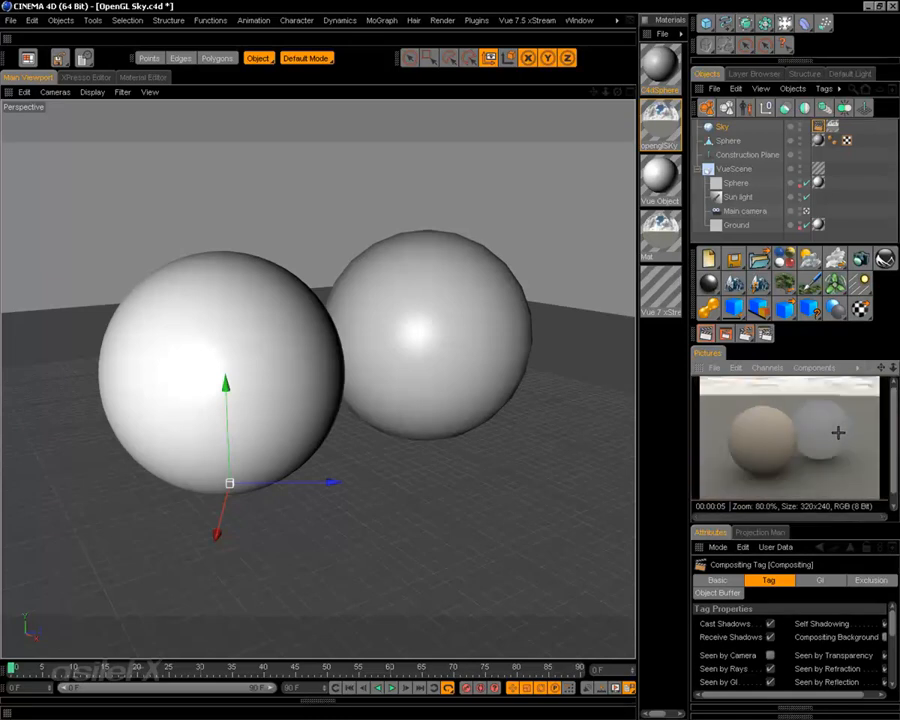
scroll(838, 432, up, 1)
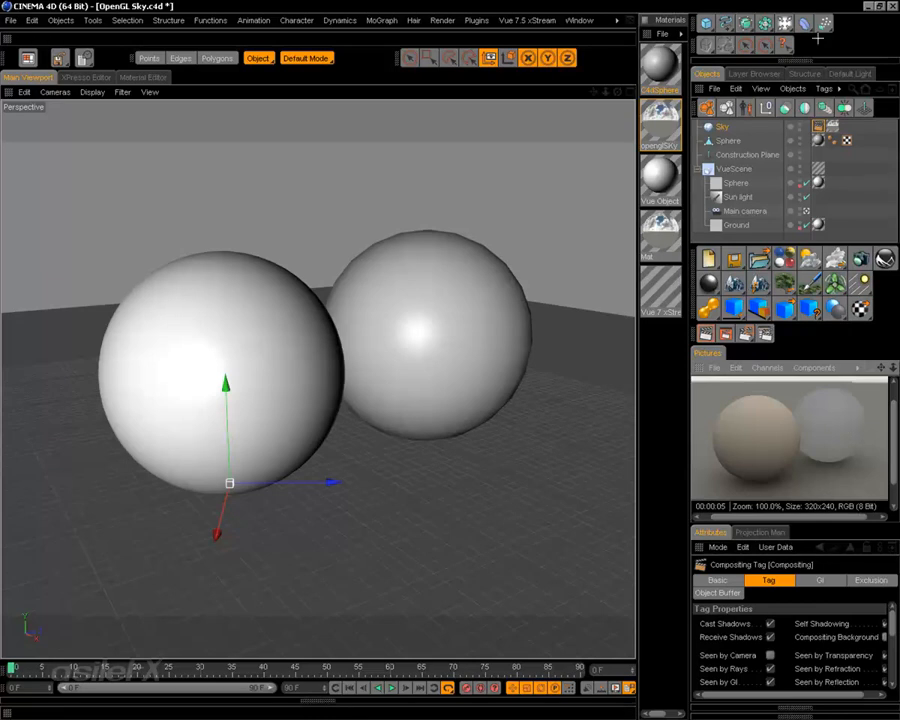
Add a Floor object to the scene and delete the Vue Ground object
drag(784, 22, 660, 86)
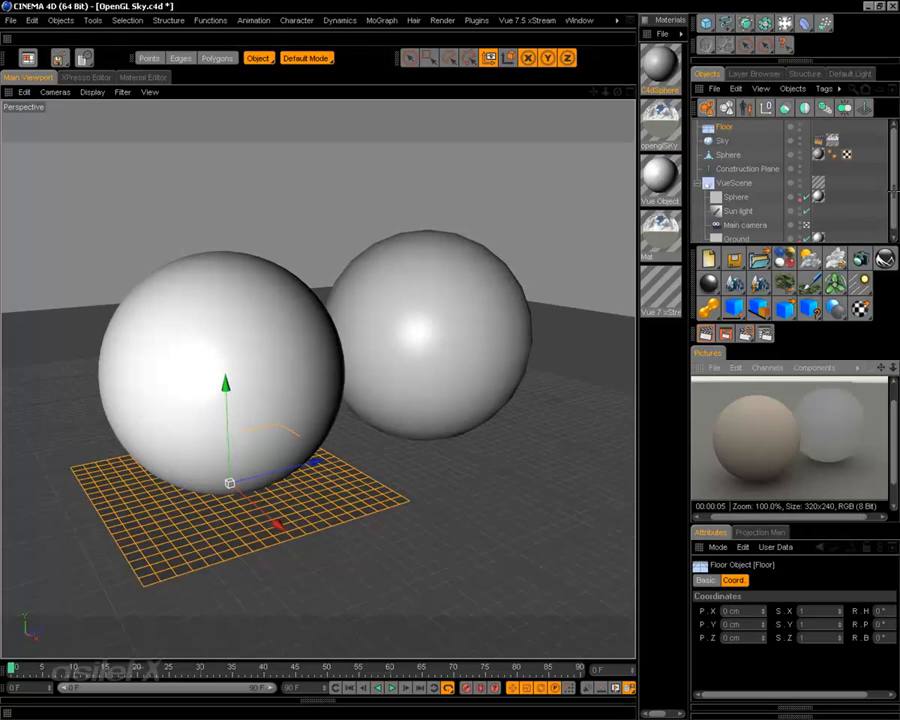
scroll(840, 215, down, 1)
click(737, 234)
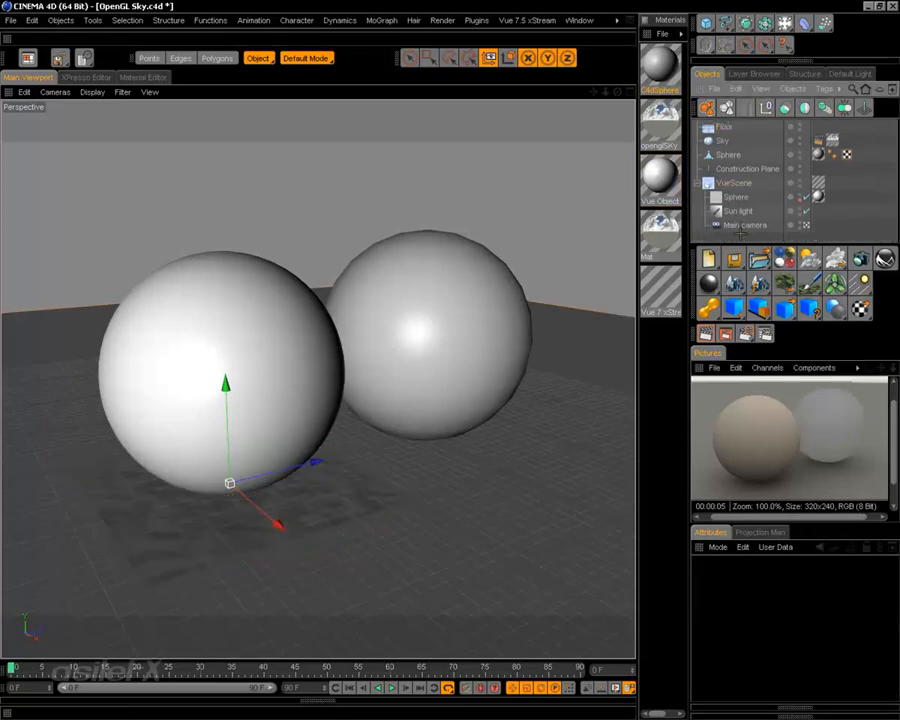
key(Delete)
click(60, 58)
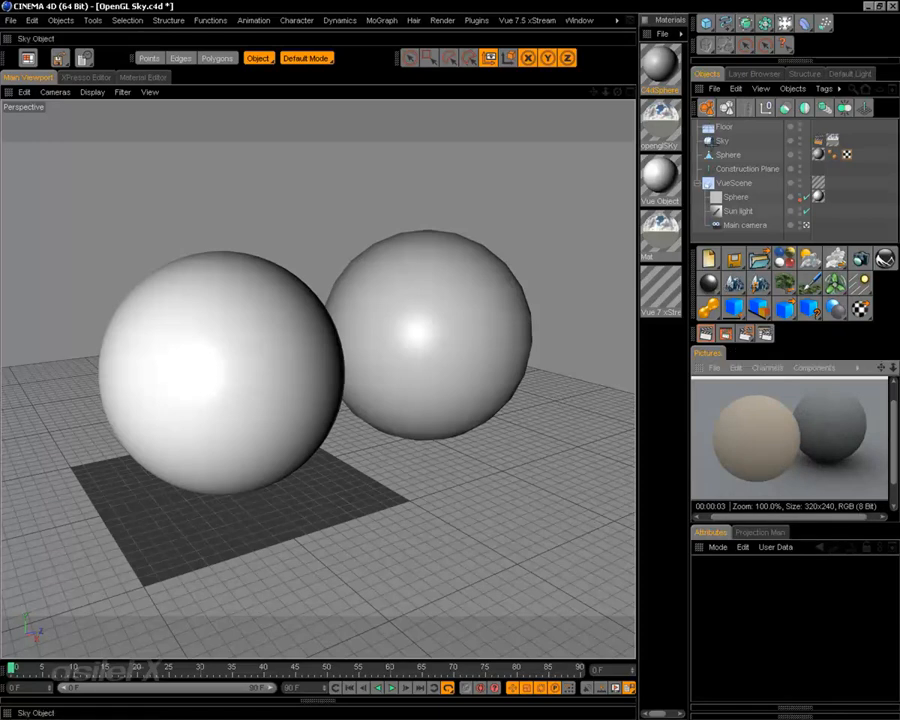
Try the Floor at different heights, up to about 32.6 cm in Y, and delete it
click(723, 127)
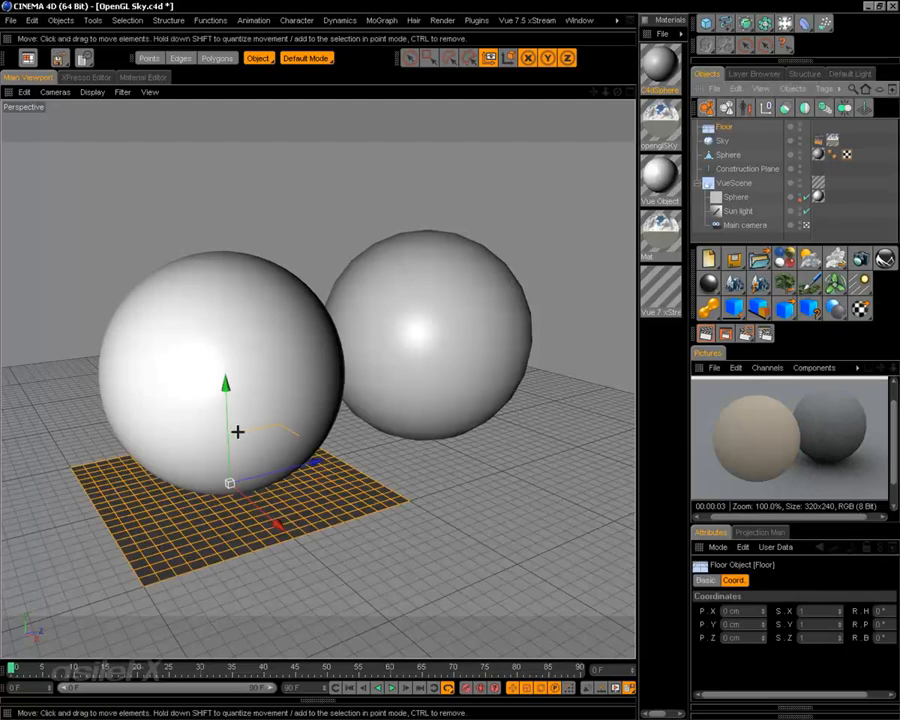
mouse_move(227, 428)
mouse_down()
mouse_move(227, 398)
mouse_move(227, 435)
mouse_move(235, 428)
mouse_up()
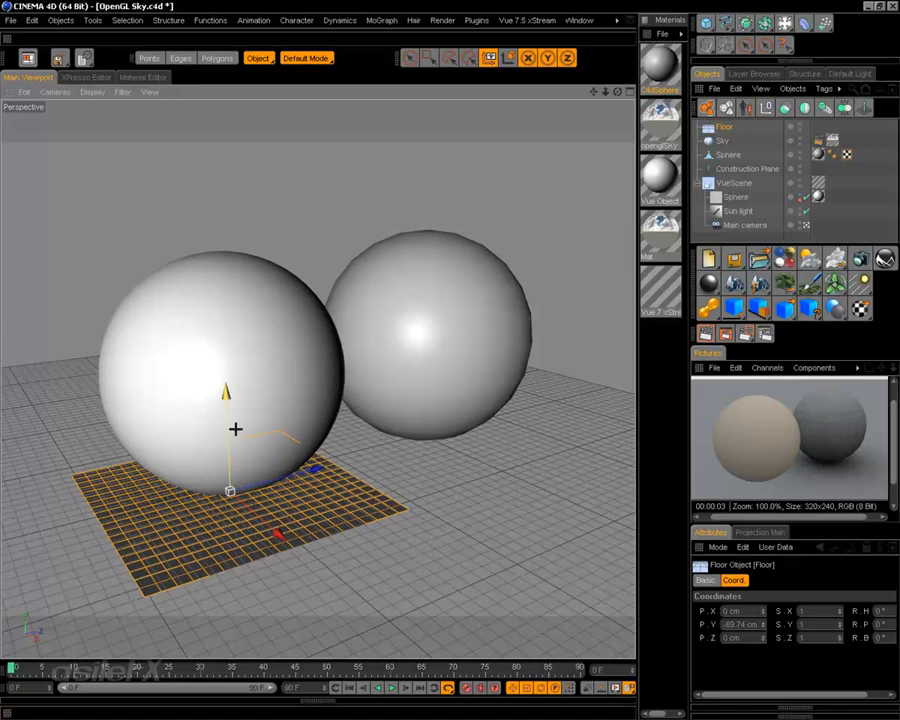
click(725, 334)
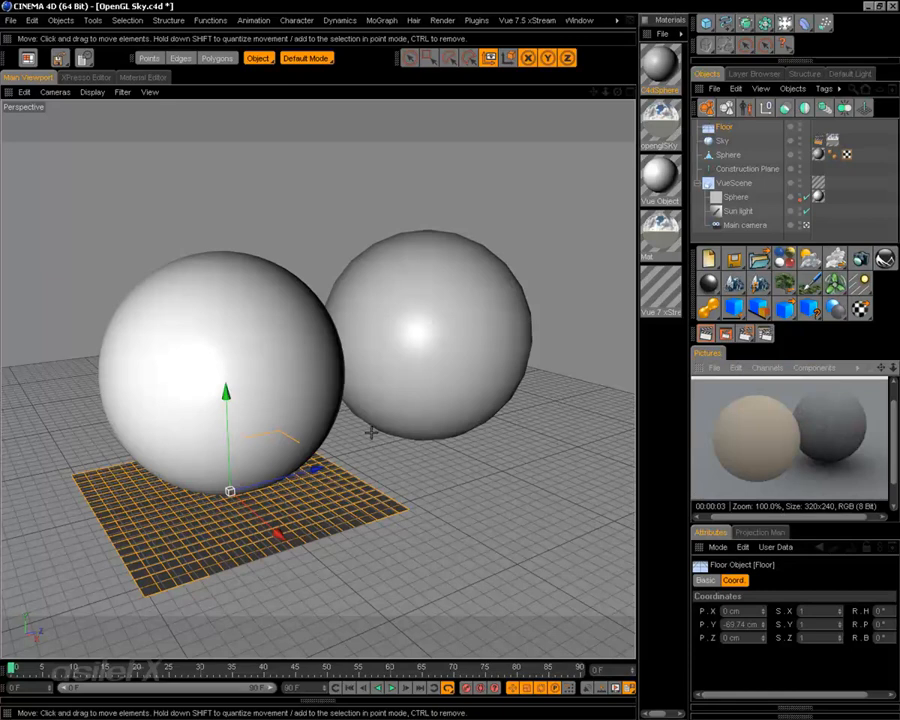
drag(229, 404, 229, 403)
mouse_move(158, 258)
mouse_down()
mouse_move(158, 250)
mouse_move(158, 262)
mouse_up()
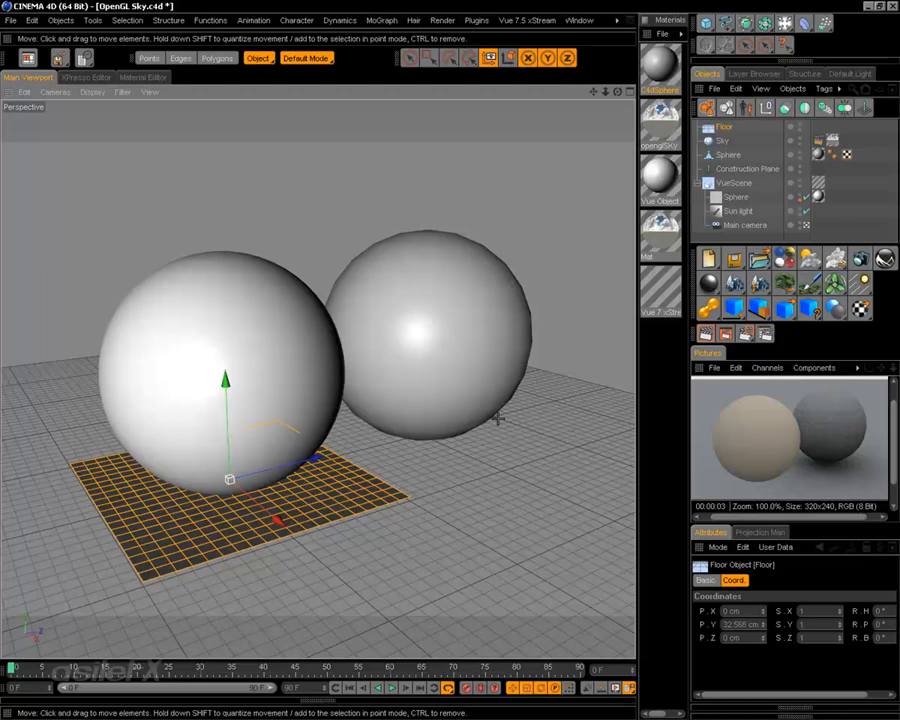
alt+drag(437, 408, 506, 431)
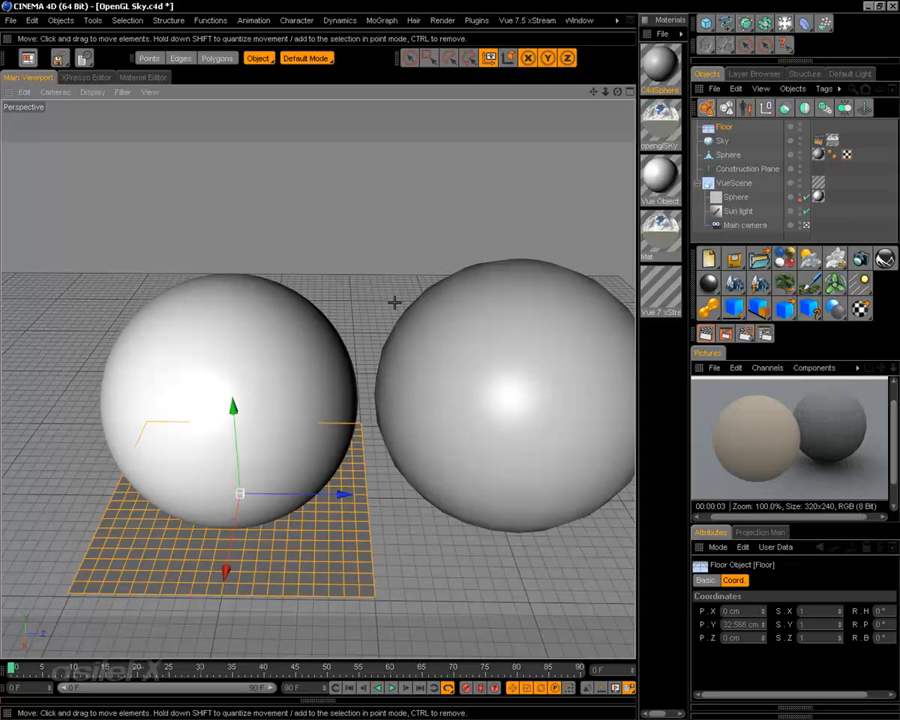
key(Delete)
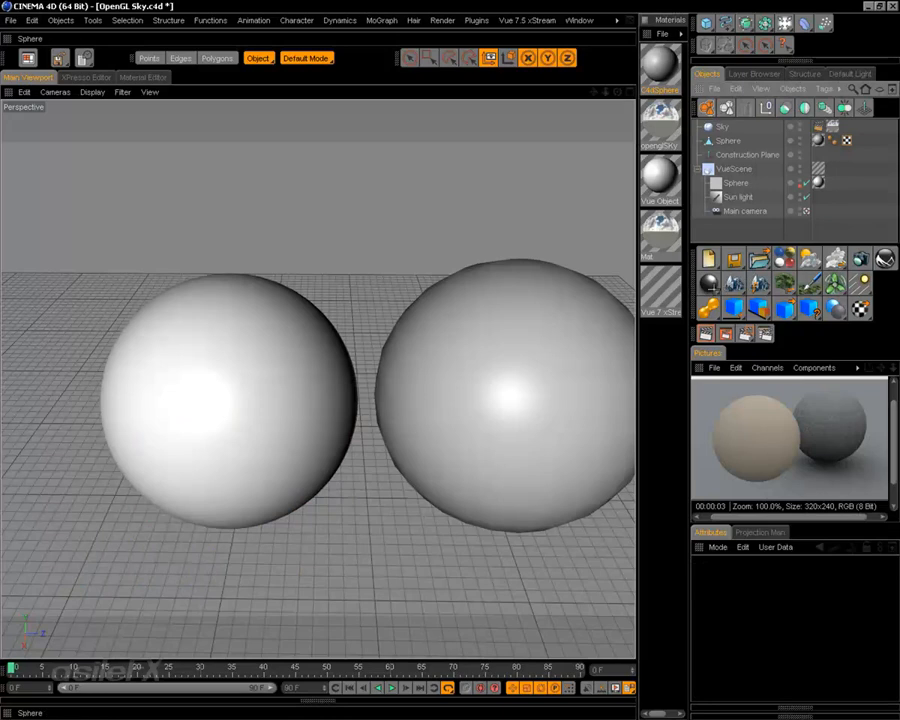
Add a Vue infinite plane and lower it beneath the spheres to about -3.7 cm in Y
click(708, 283)
click(766, 322)
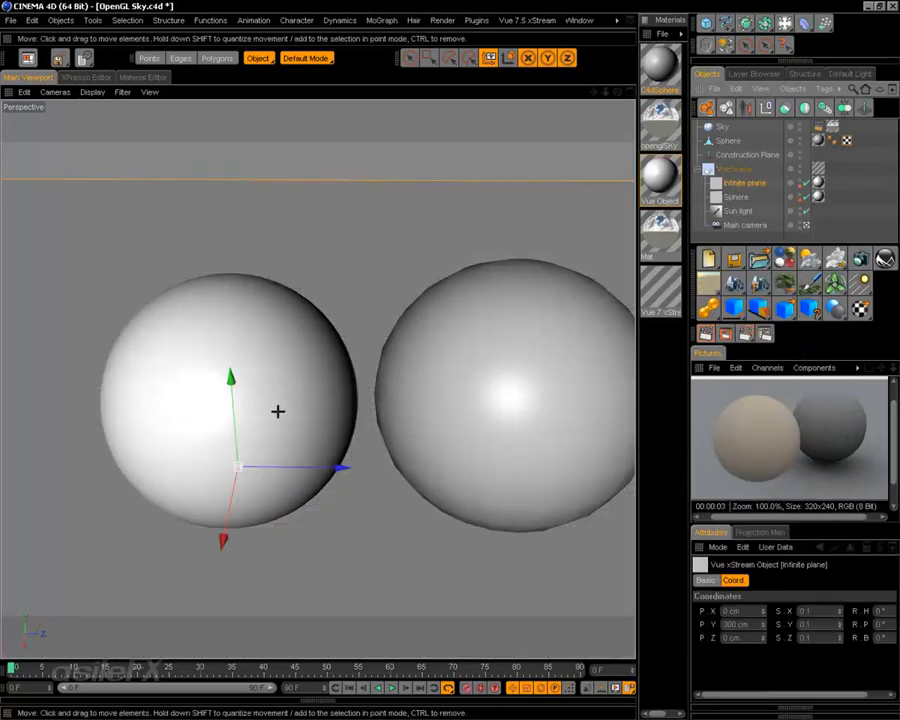
drag(234, 399, 240, 465)
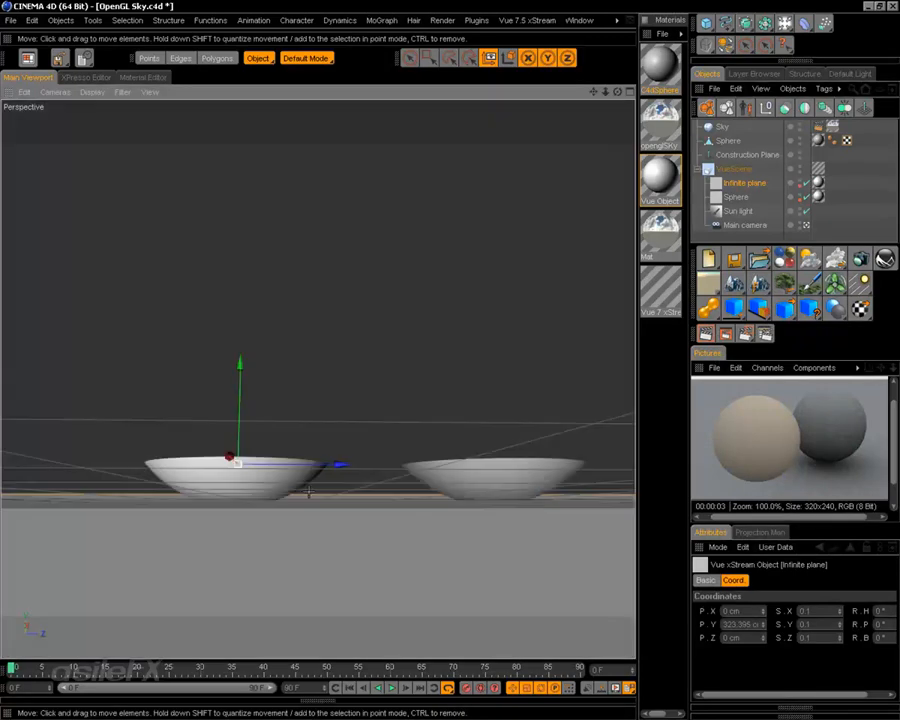
mouse_move(240, 420)
mouse_down()
mouse_move(237, 470)
mouse_move(278, 462)
mouse_move(235, 414)
mouse_up()
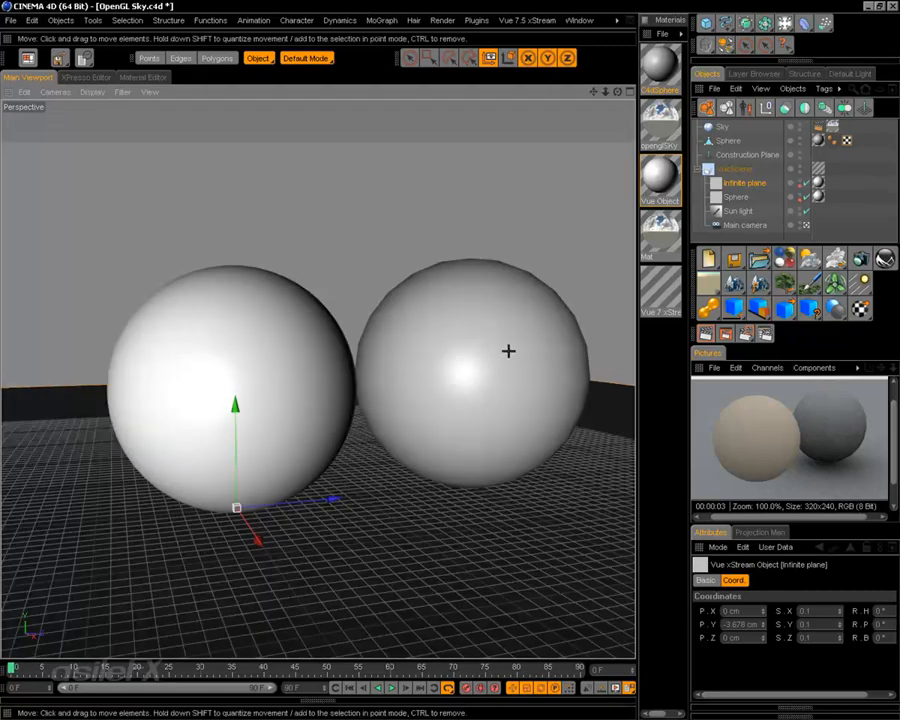
alt+drag(526, 416, 486, 416)
alt+middle_drag(526, 416, 504, 389)
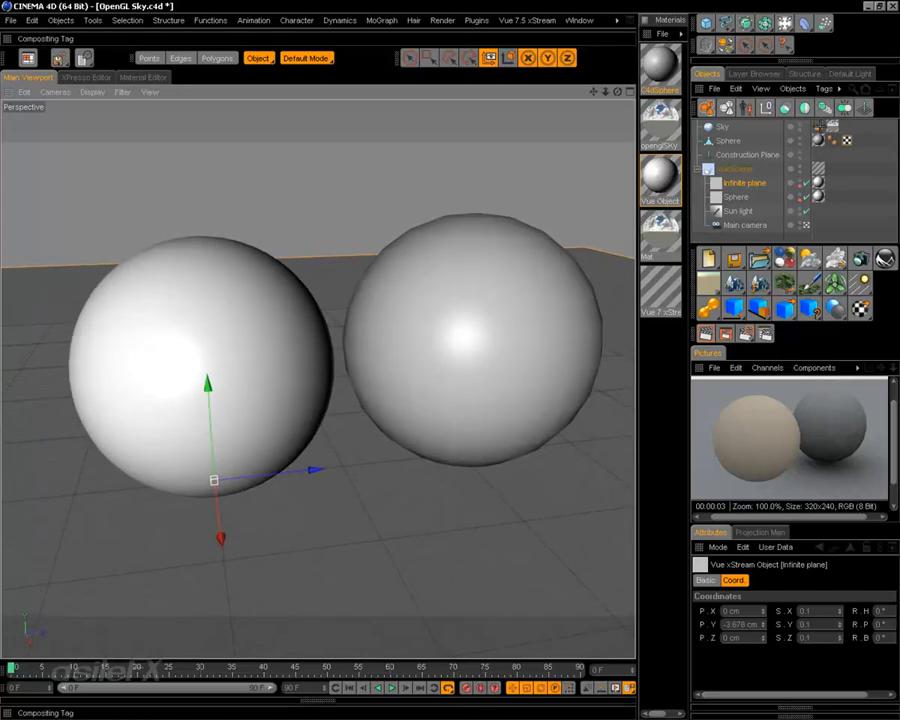
Set the Global Illumination mode to IR (Still Image) and delete the Compositing tag from the Sky object
key(ctrl+b)
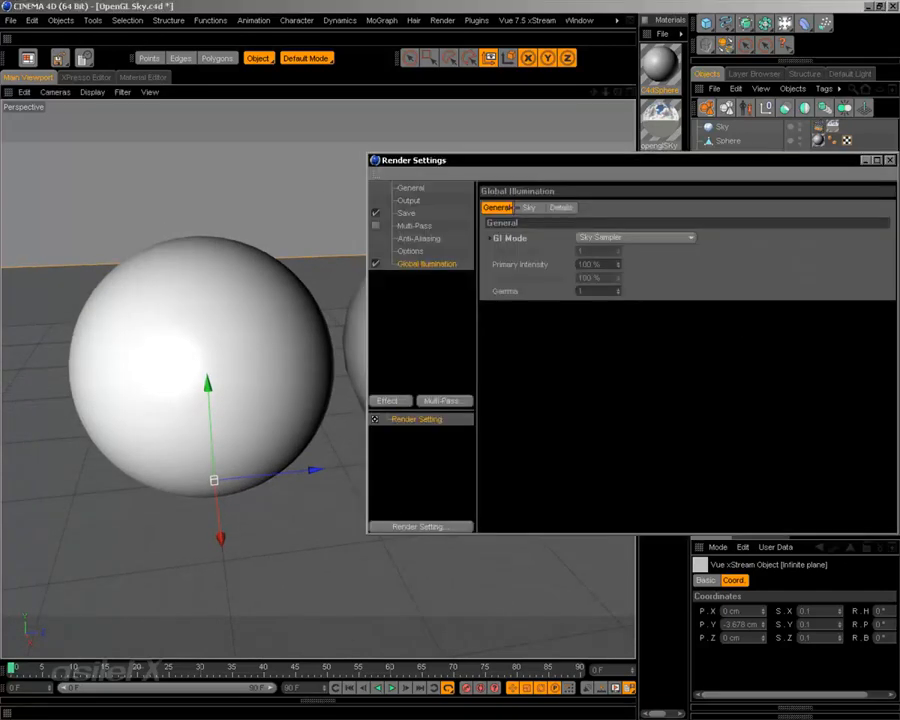
click(601, 238)
click(649, 253)
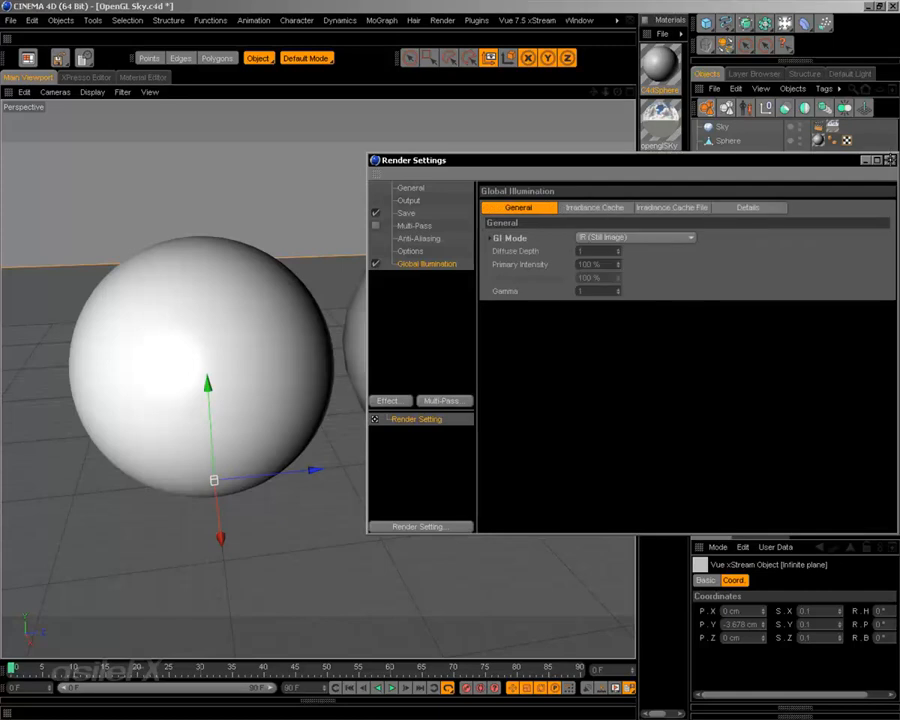
click(889, 160)
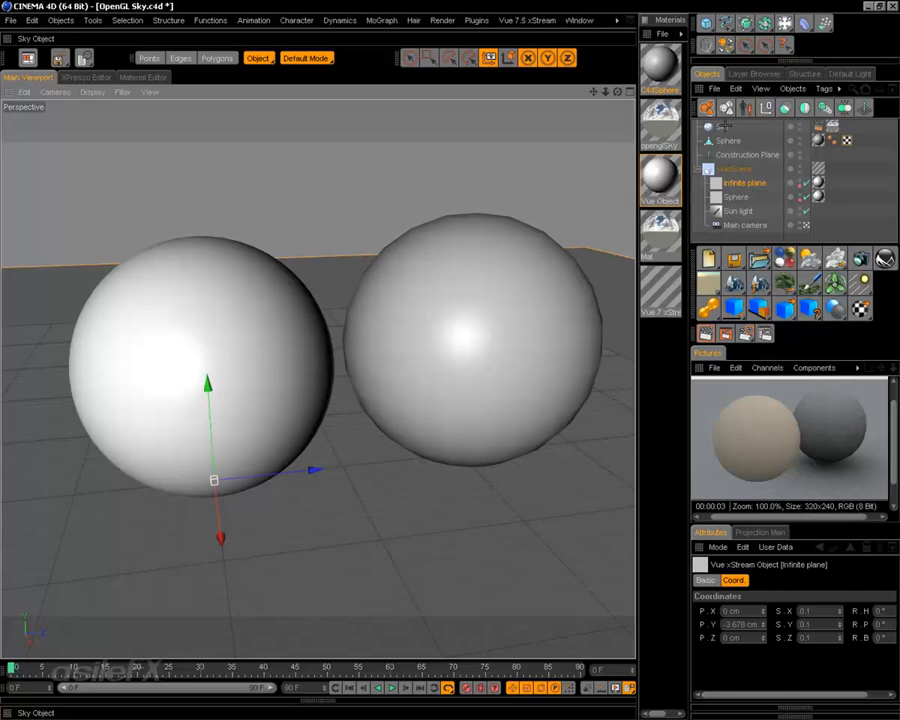
click(818, 126)
key(Delete)
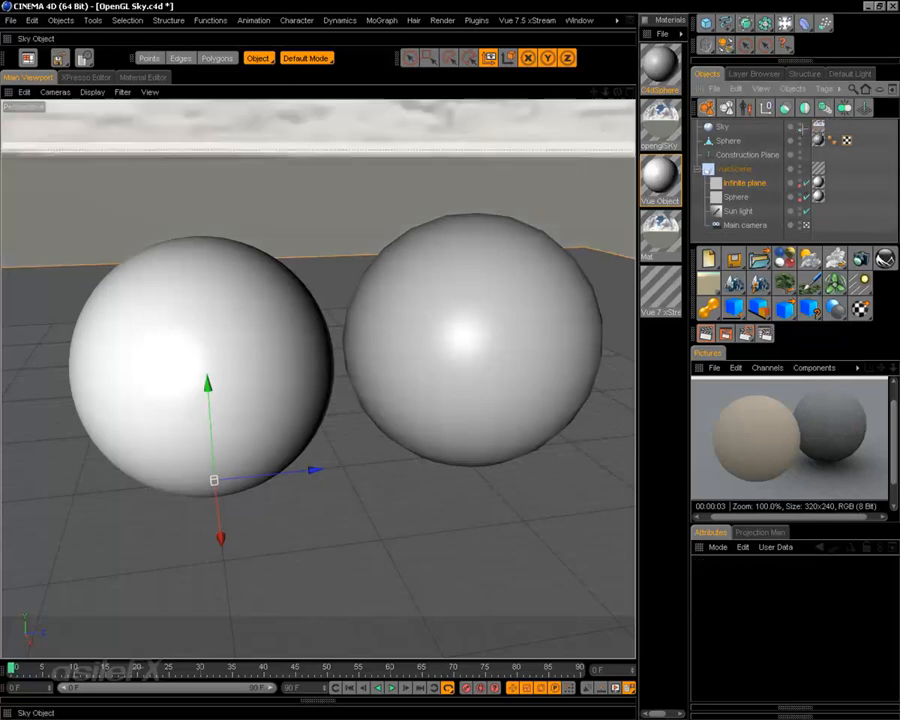
Add a Vue sphere, scale it to about 8.65 and place it over the Cinema 4D sphere, about 927 cm in Y and 1999 cm in Z
click(733, 169)
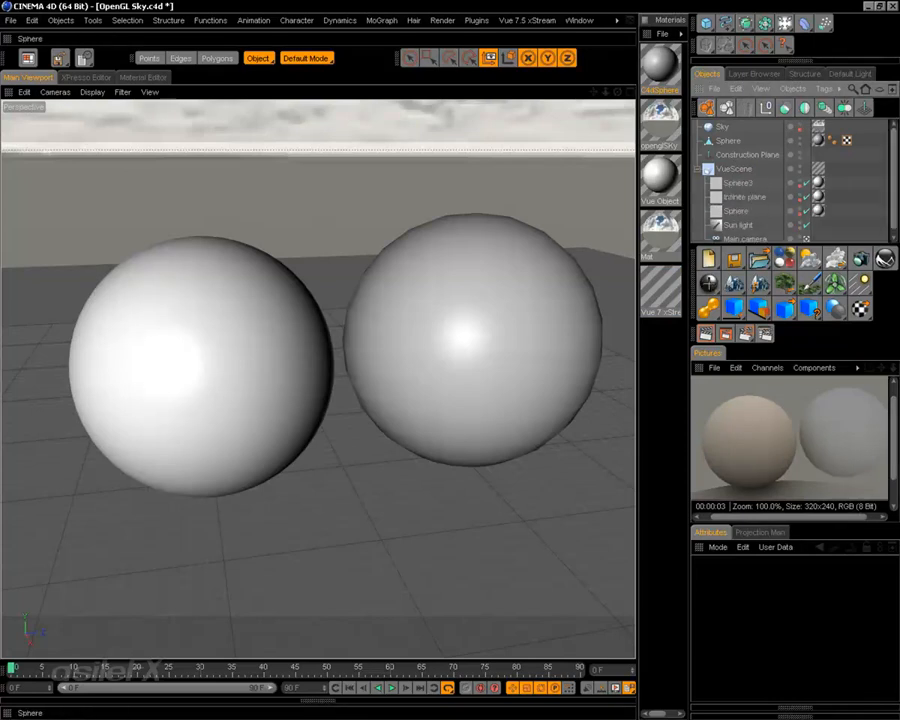
click(709, 283)
drag(316, 434, 530, 412)
key(t)
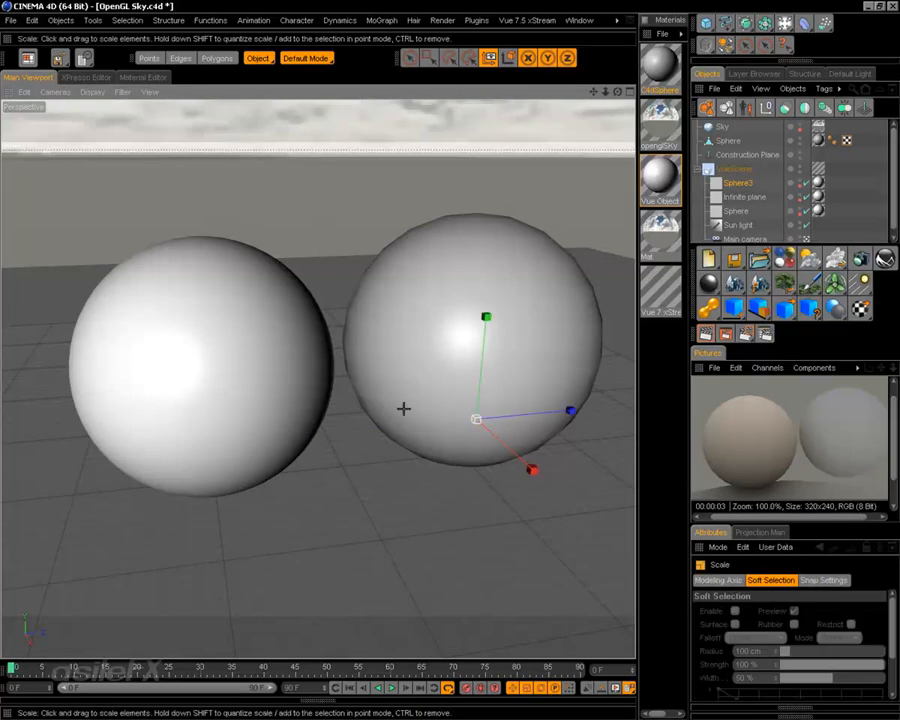
drag(470, 416, 484, 406)
key(e)
drag(545, 346, 481, 344)
Render the scene in the Picture Viewer and inspect the shading of both spheres at closer zoom
click(726, 333)
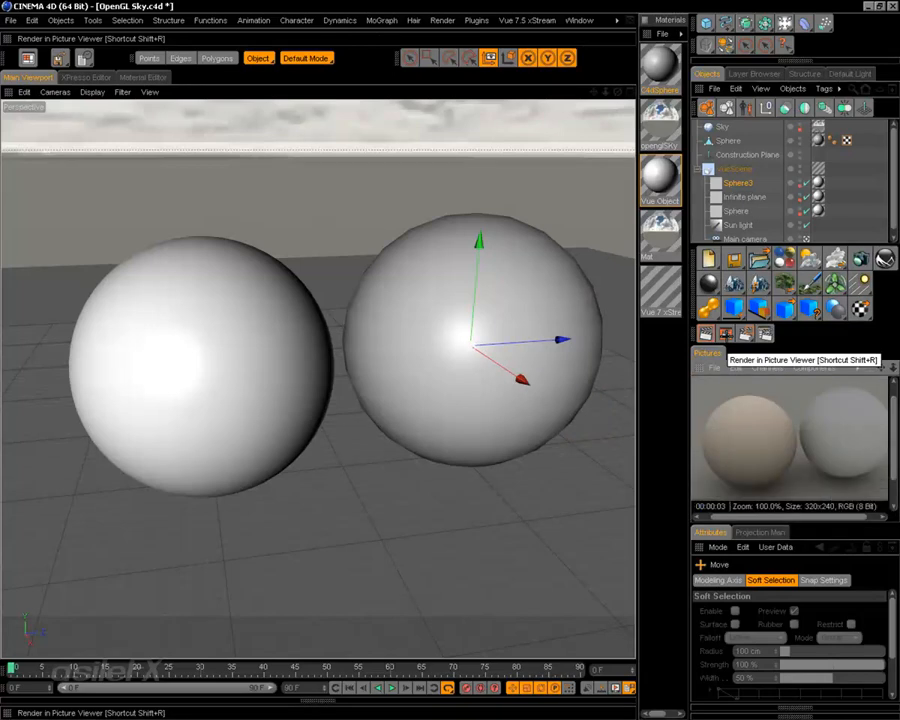
click(707, 335)
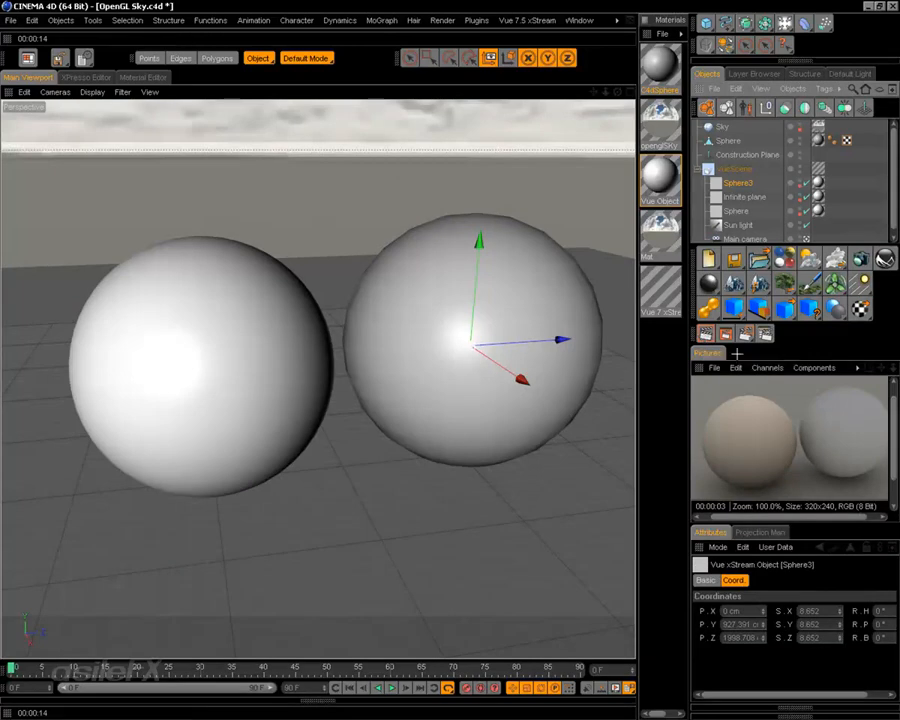
scroll(842, 450, up, 5)
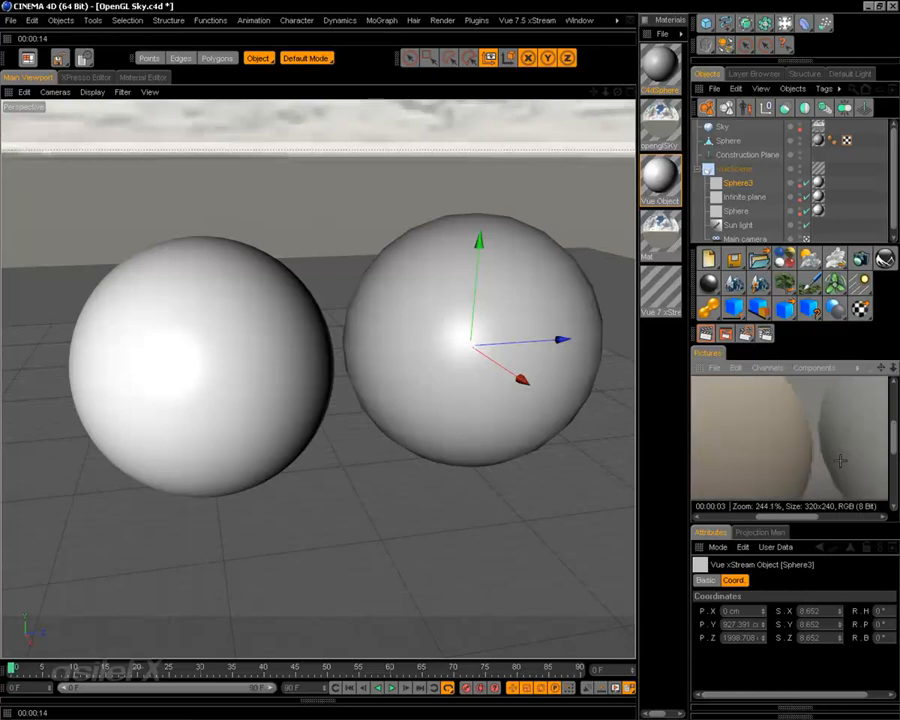
scroll(815, 478, down, 2)
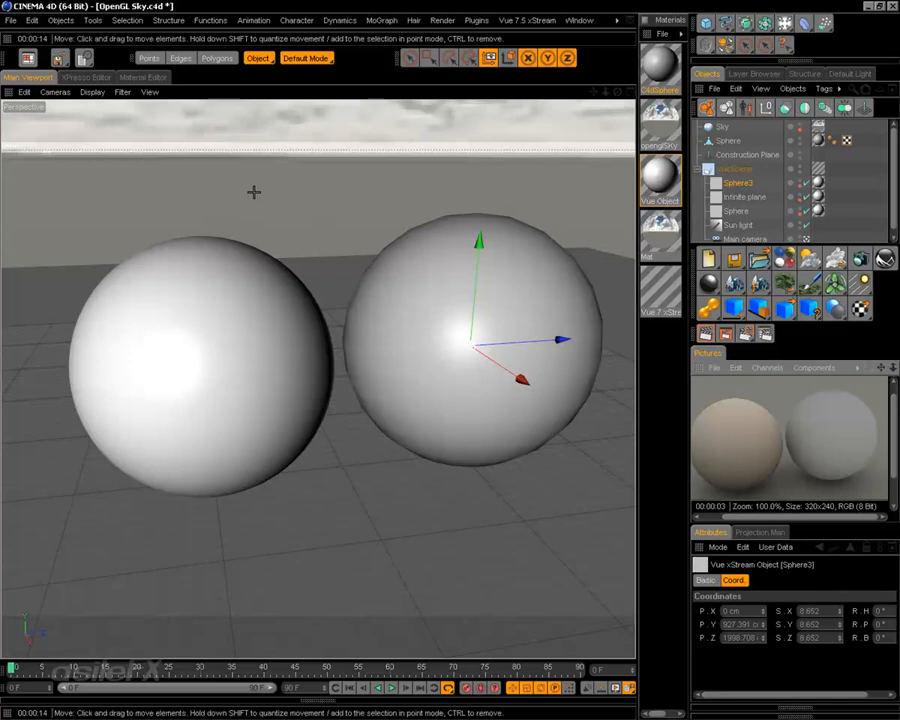
Examine the spheres, the infinite plane and the panorama sky from several angles in the perspective view
scroll(426, 287, down, 5)
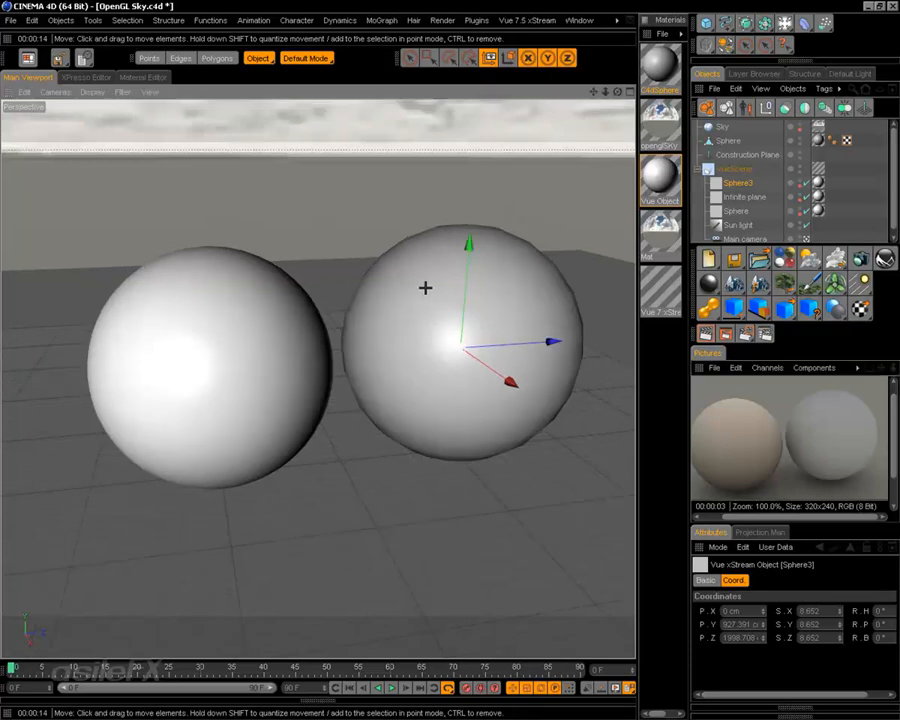
mouse_move(402, 284)
alt+mouse_down()
mouse_move(420, 240)
mouse_move(406, 281)
alt+mouse_up()
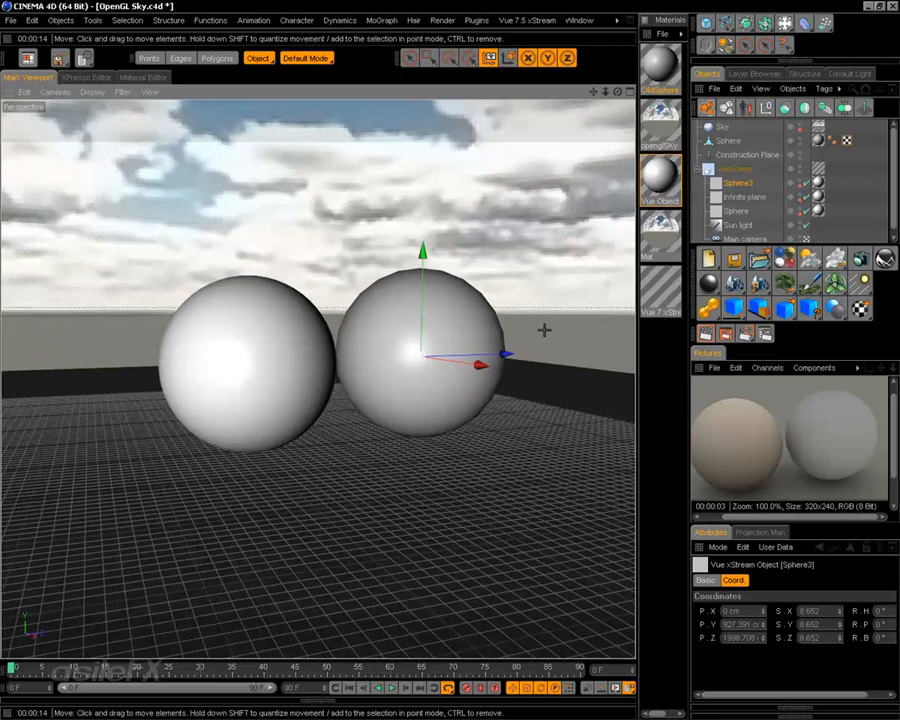
alt+drag(446, 330, 430, 362)
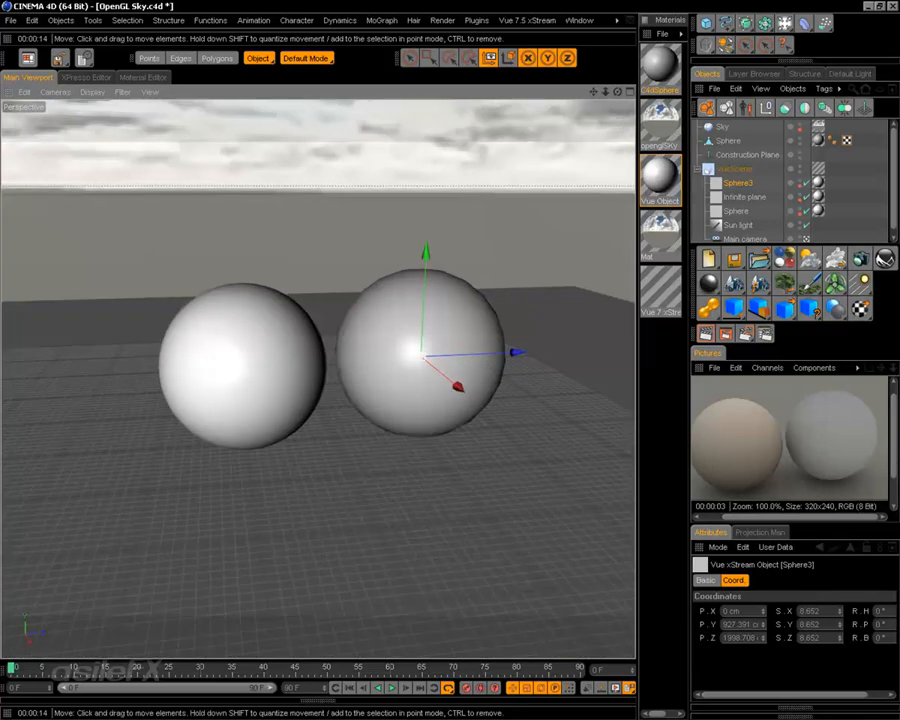
click(93, 92)
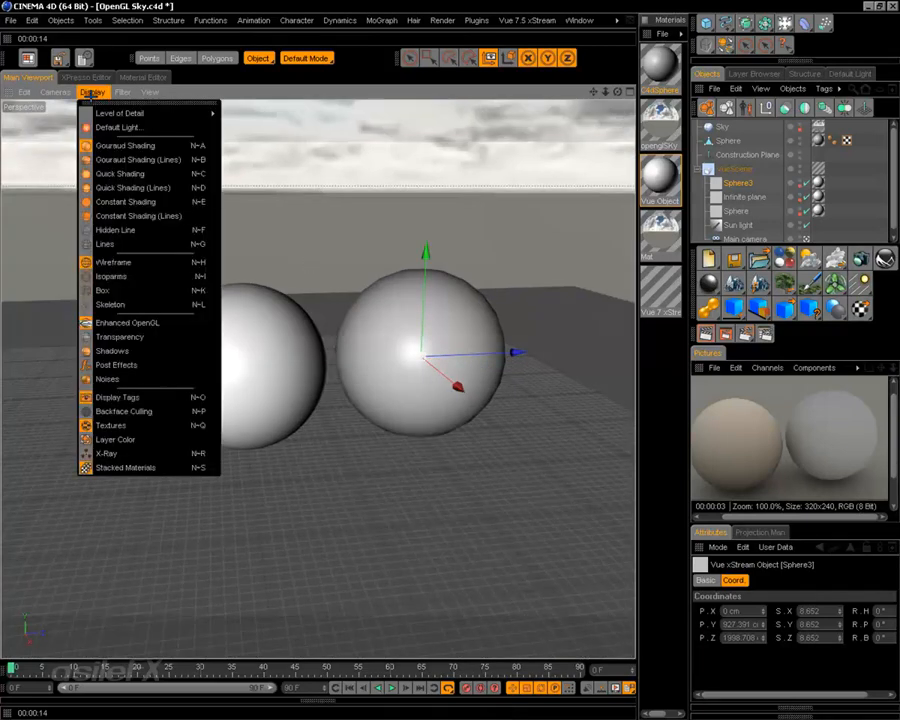
click(93, 92)
alt+drag(301, 389, 225, 389)
alt+drag(463, 270, 443, 264)
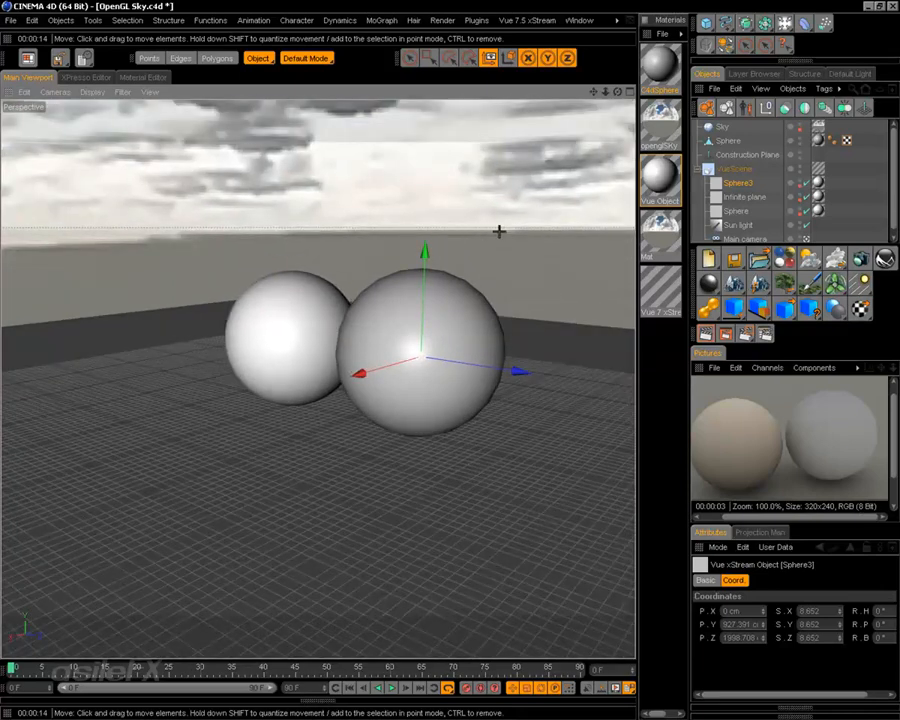
click(498, 241)
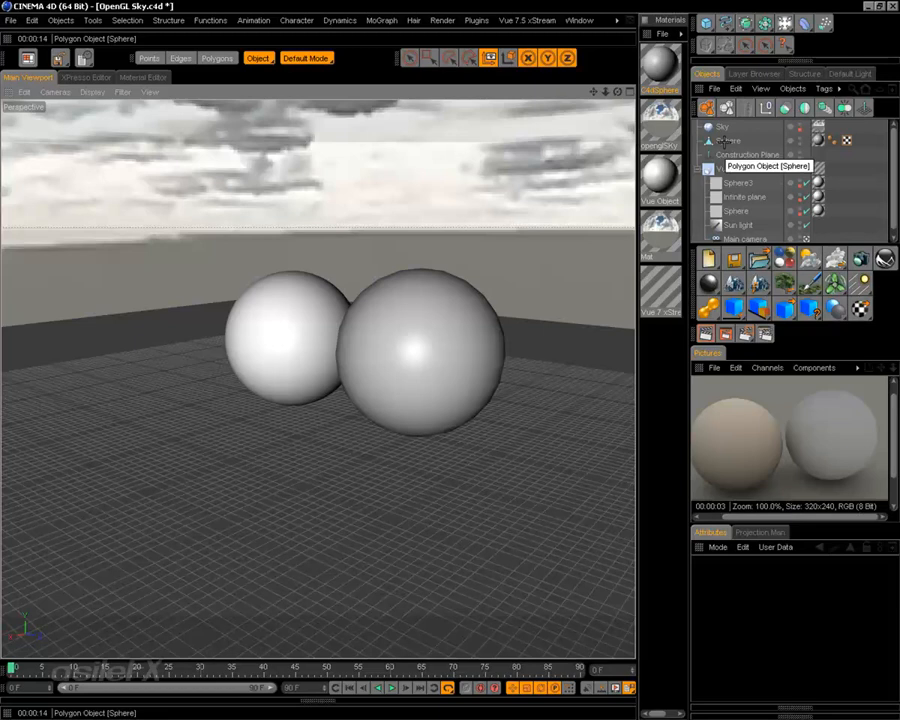
alt+drag(466, 295, 523, 233)
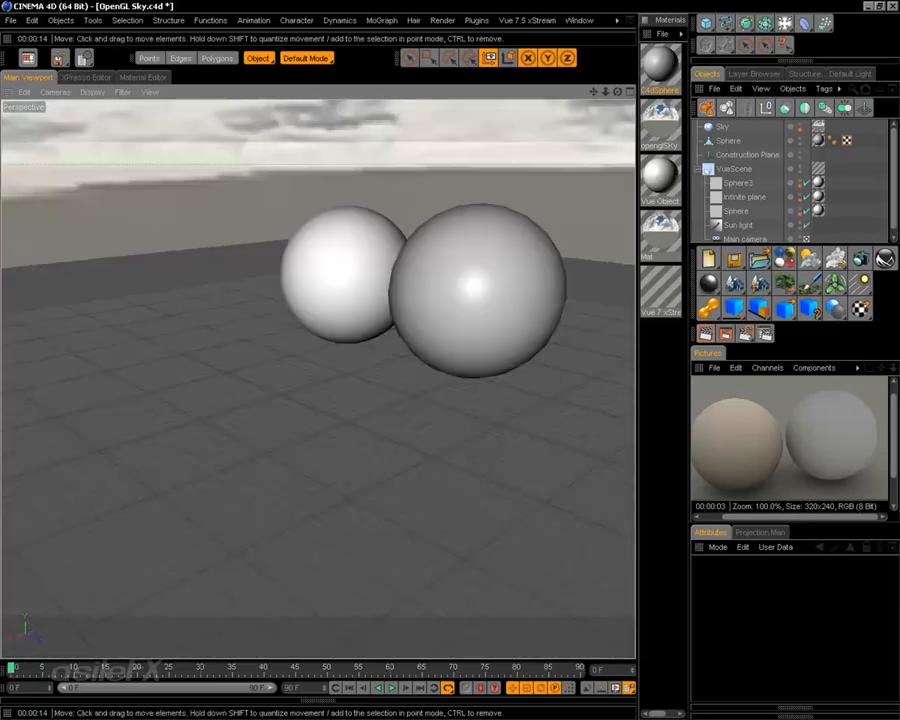
alt+middle_drag(523, 233, 502, 246)
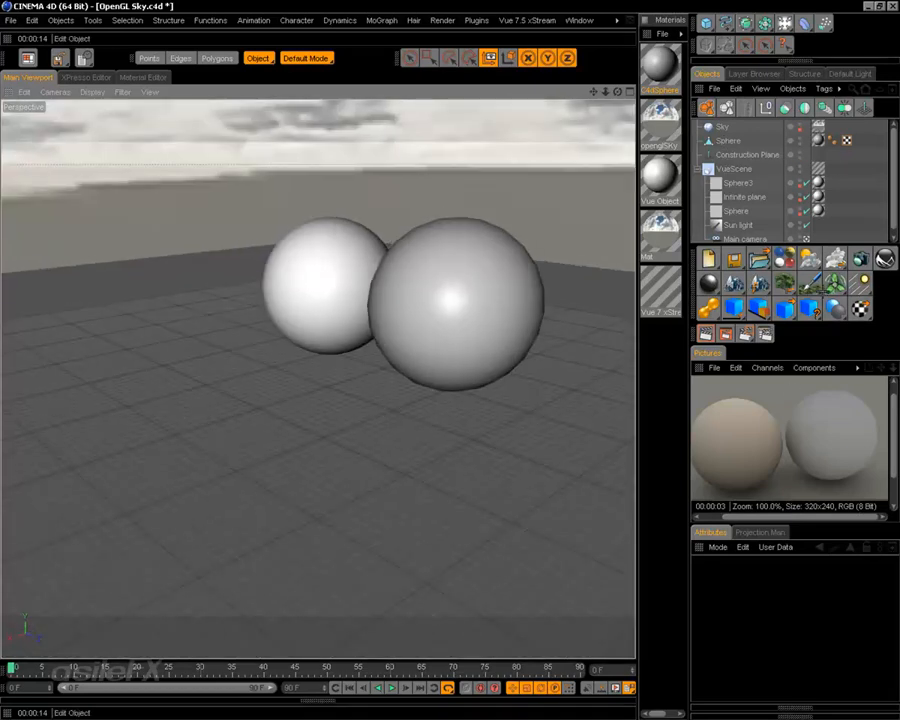
Add a Vue Omni Ventilator and display its null as a Sphere with a 1664 cm radius
drag(835, 283, 745, 322)
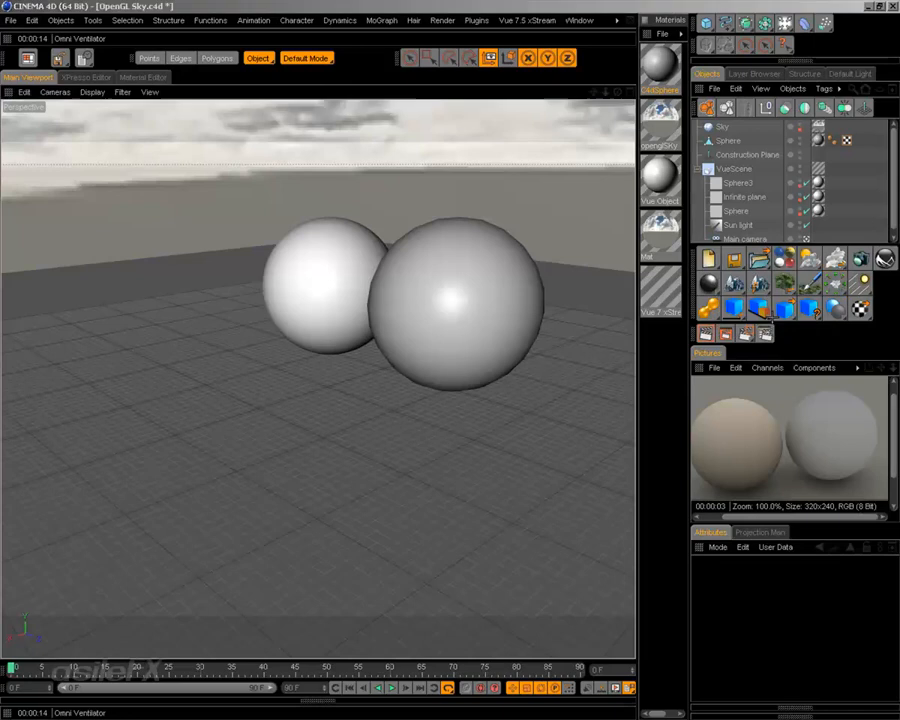
alt+drag(309, 368, 196, 366)
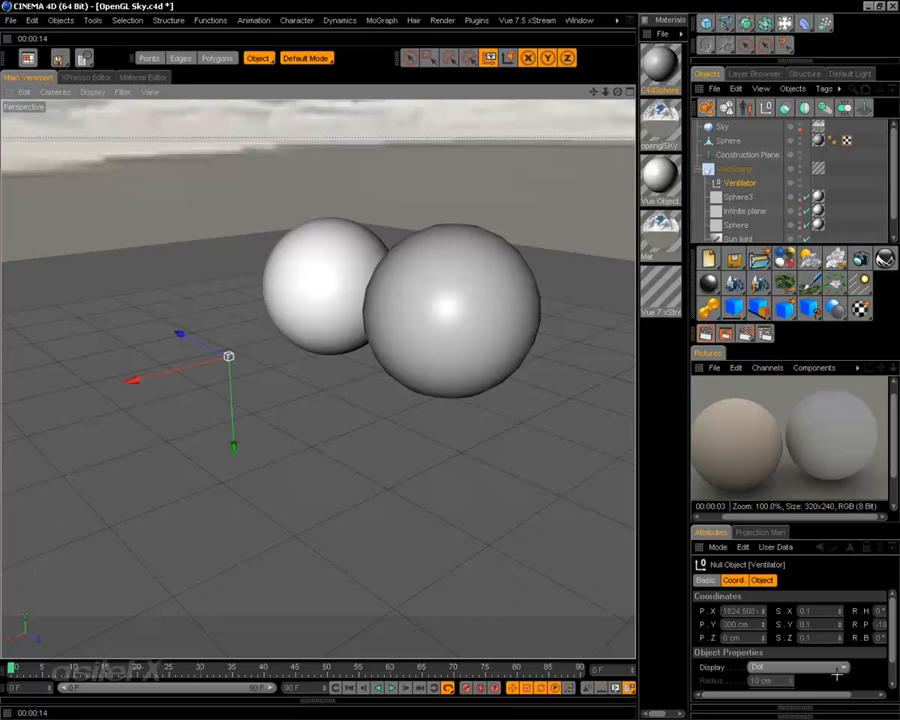
scroll(848, 664, down, 2)
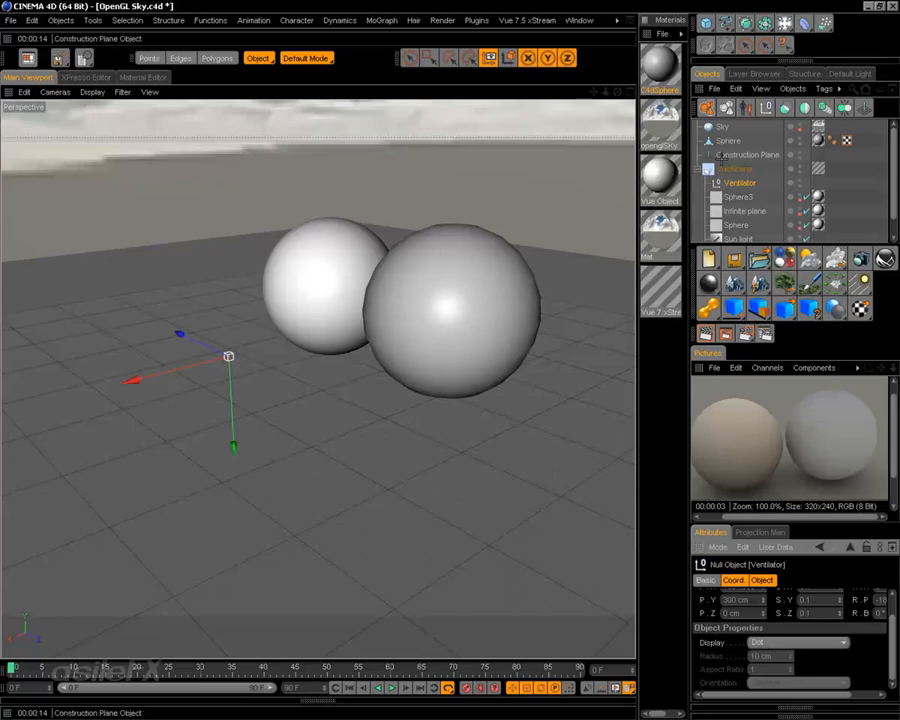
click(793, 645)
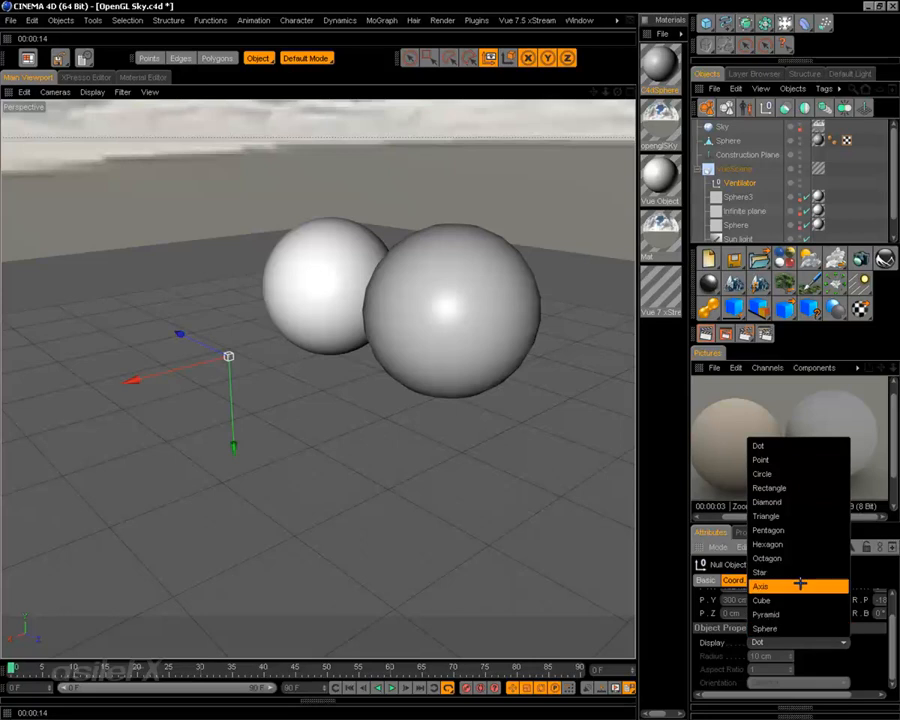
click(800, 628)
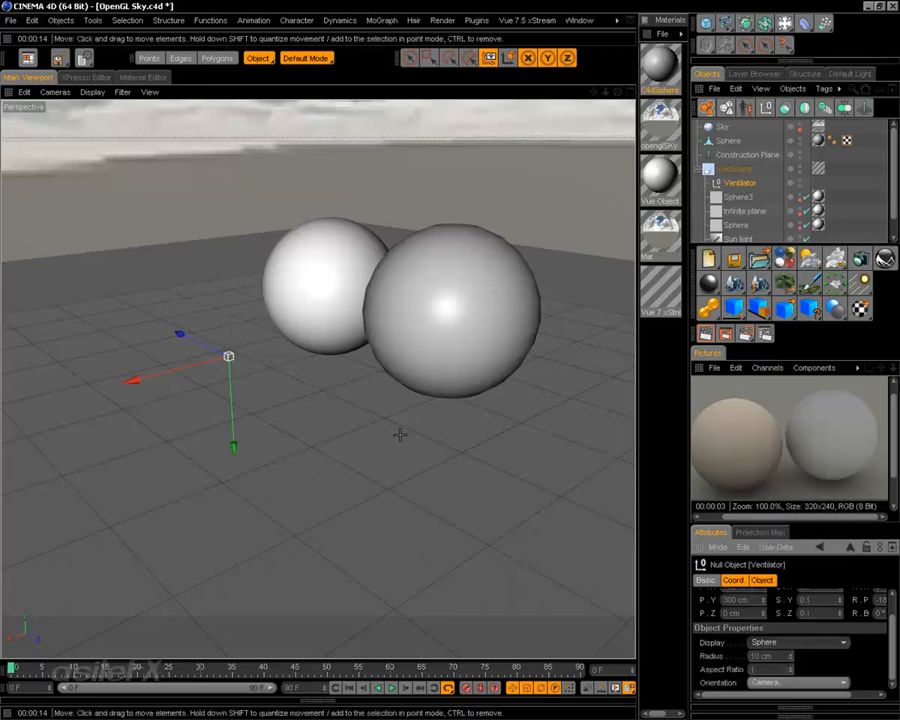
drag(790, 656, 790, 613)
mouse_move(360, 275)
alt+mouse_down()
mouse_move(363, 317)
mouse_move(500, 290)
mouse_move(310, 262)
mouse_move(350, 267)
mouse_move(350, 306)
mouse_move(348, 268)
alt+mouse_up()
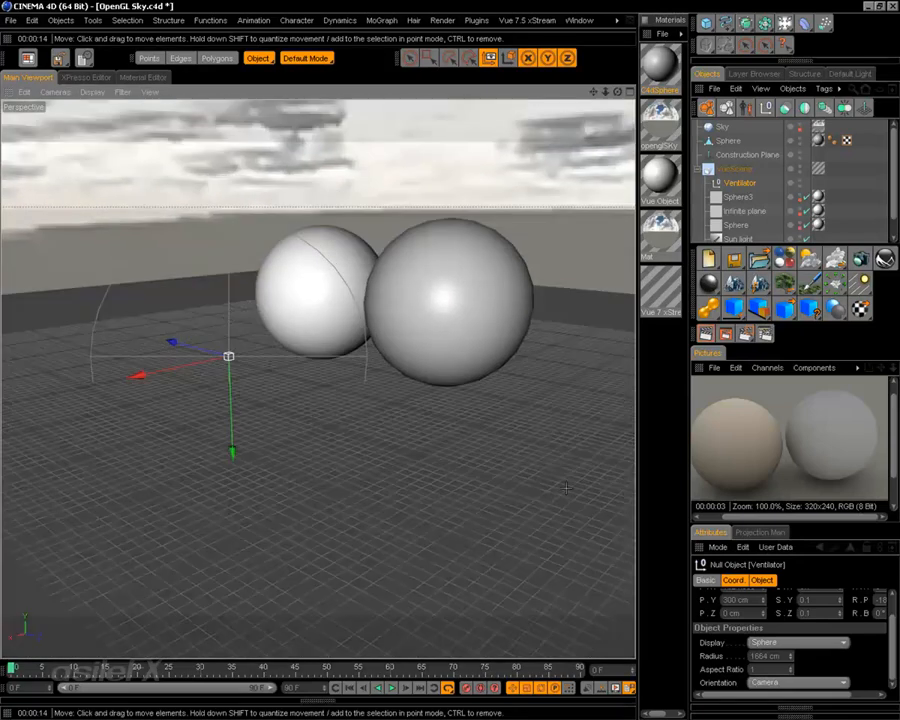
drag(892, 632, 894, 692)
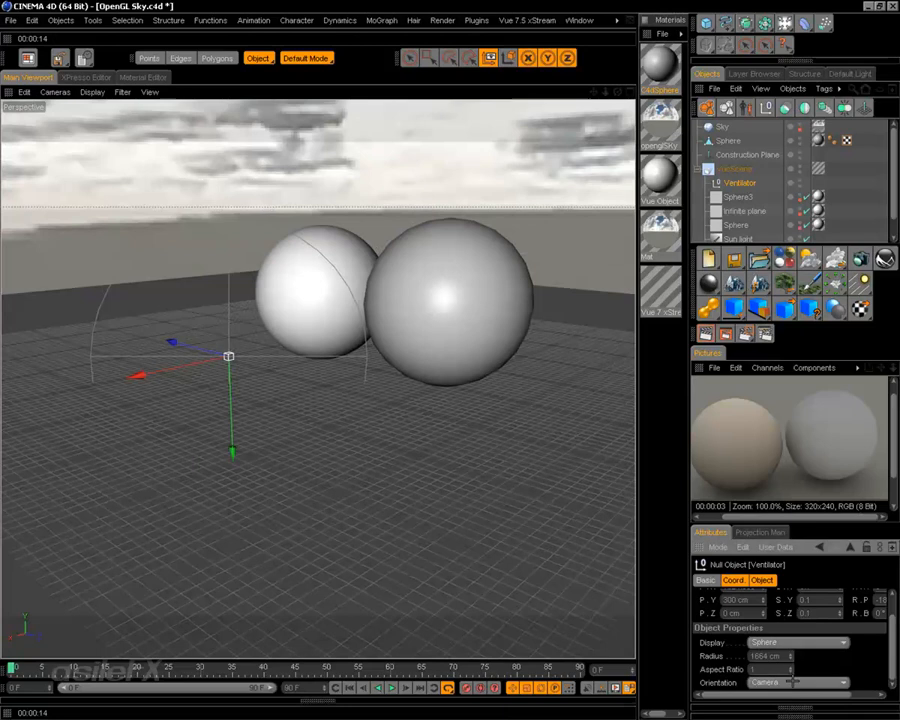
Try the Pyramid, Pentagon and Diamond display shapes on the ventilator null and settle on Circle
click(800, 642)
click(793, 613)
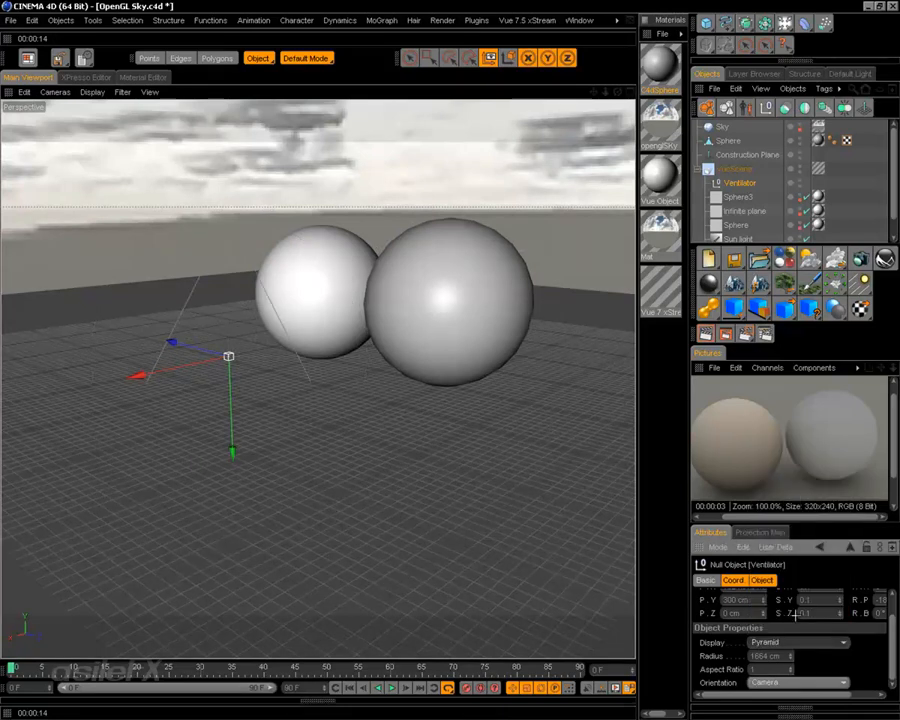
click(800, 642)
click(789, 531)
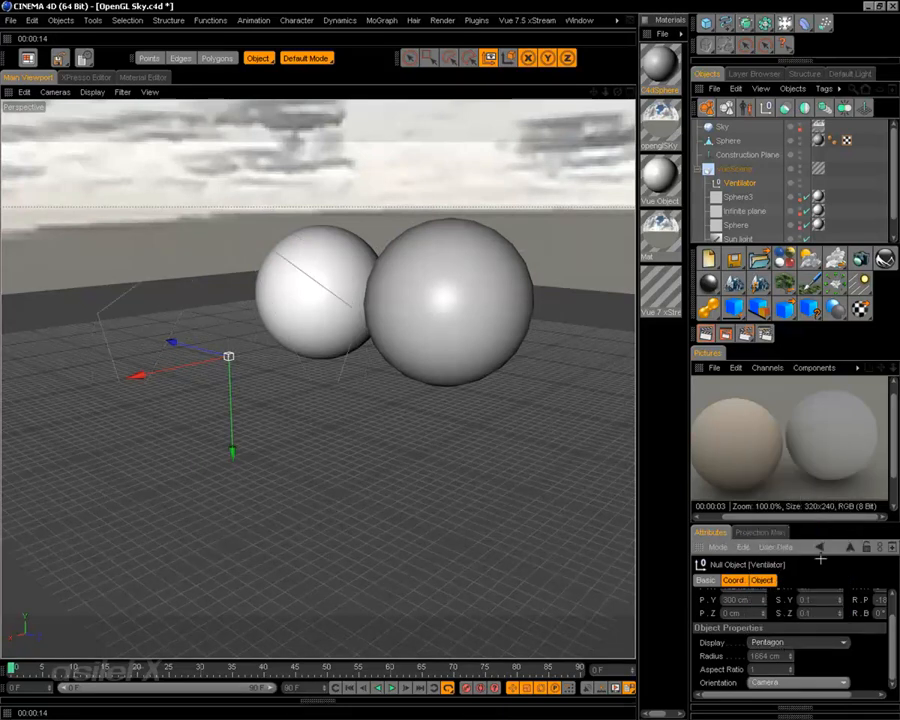
alt+drag(420, 390, 415, 425)
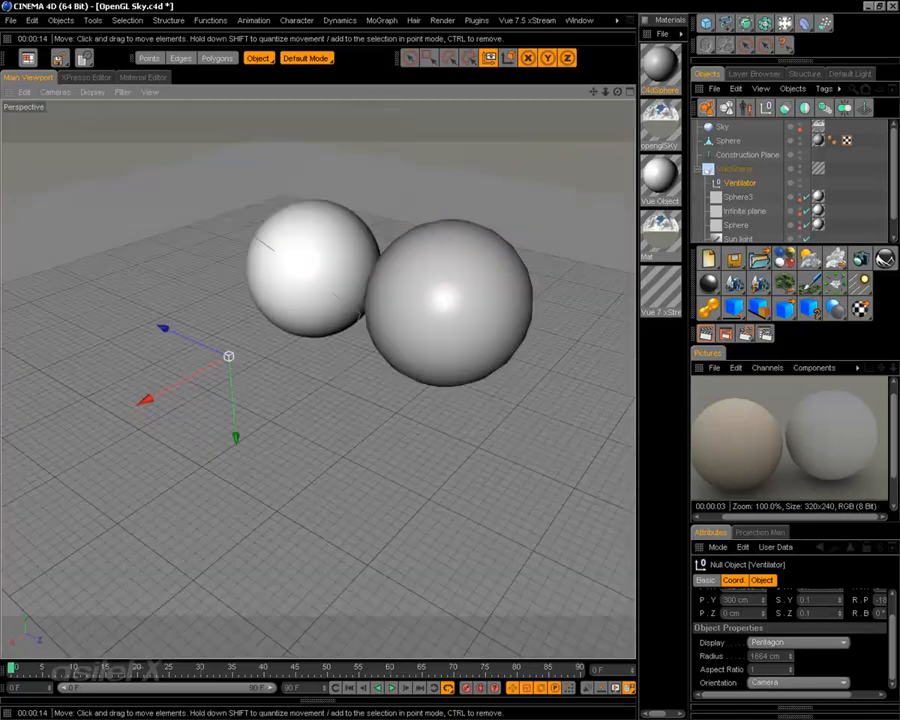
alt+drag(514, 458, 504, 398)
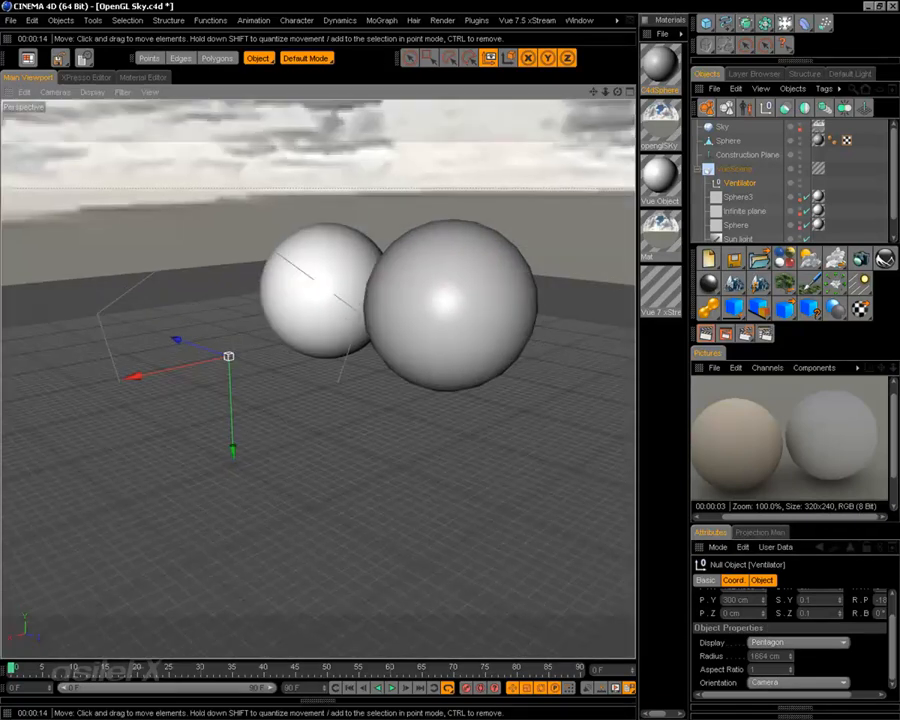
click(800, 642)
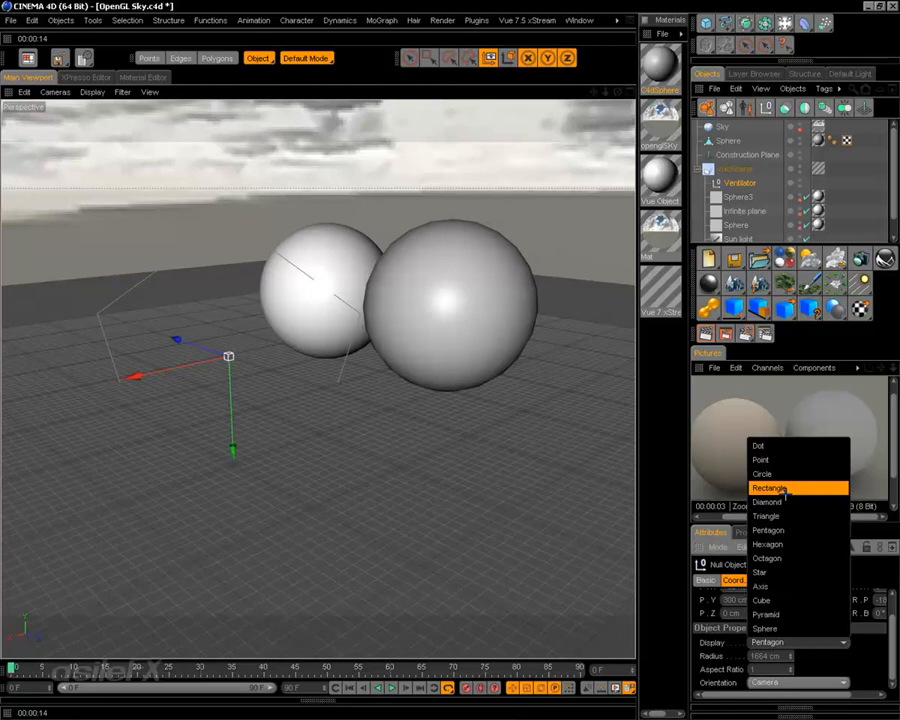
click(785, 497)
click(771, 643)
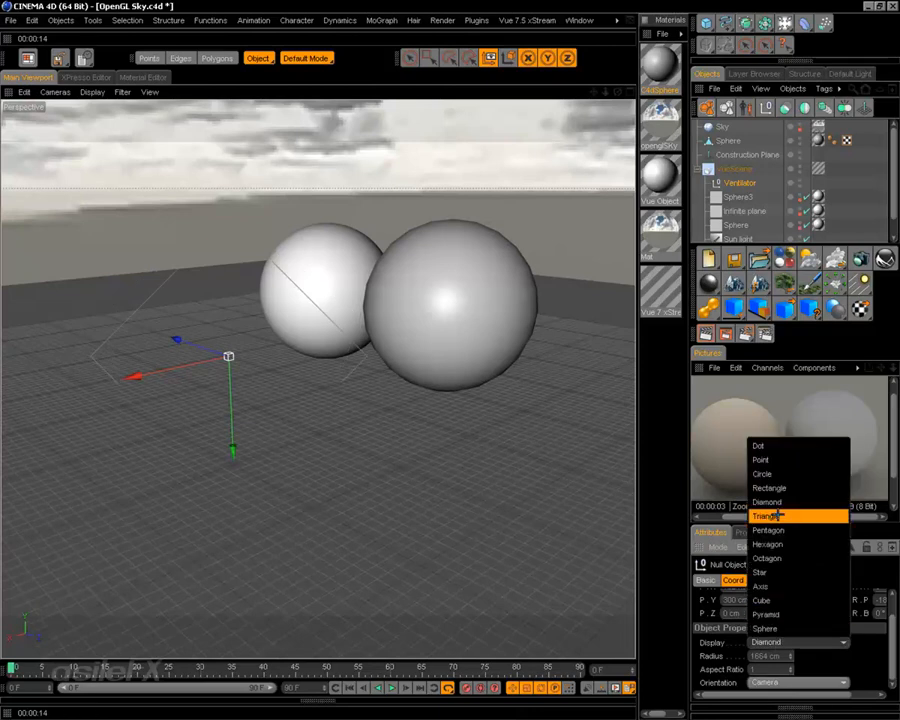
click(778, 474)
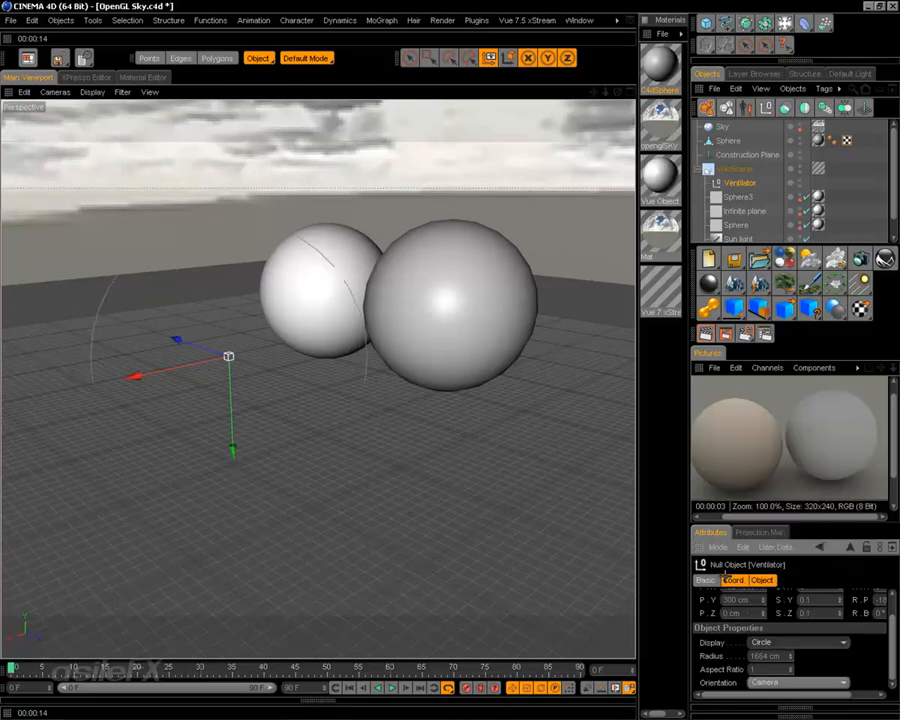
Set the ventilator's Use Color option to Always and choose a saturated green display color
click(705, 580)
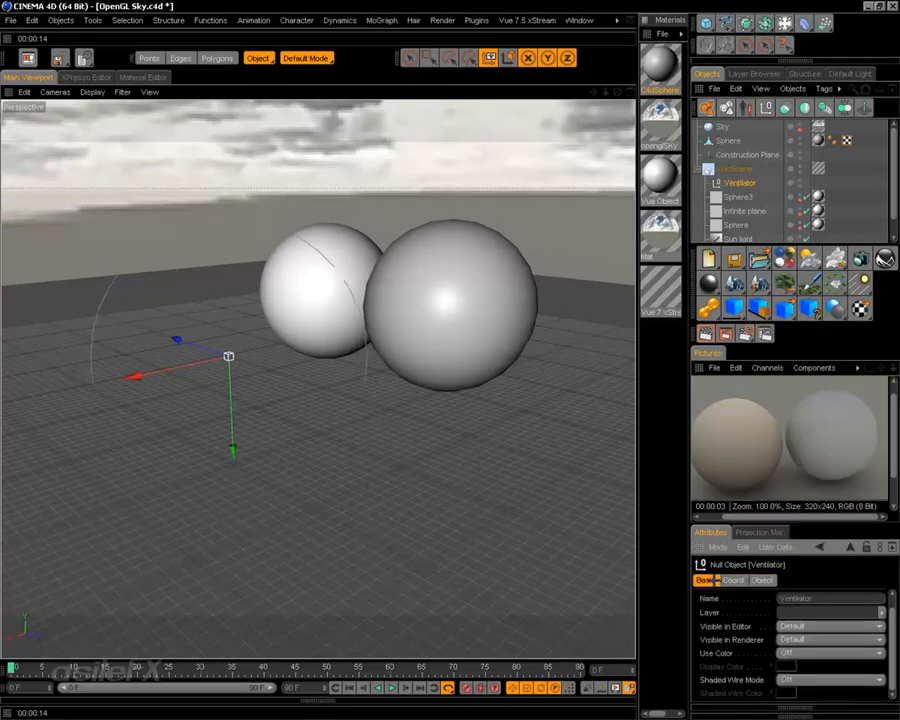
click(803, 652)
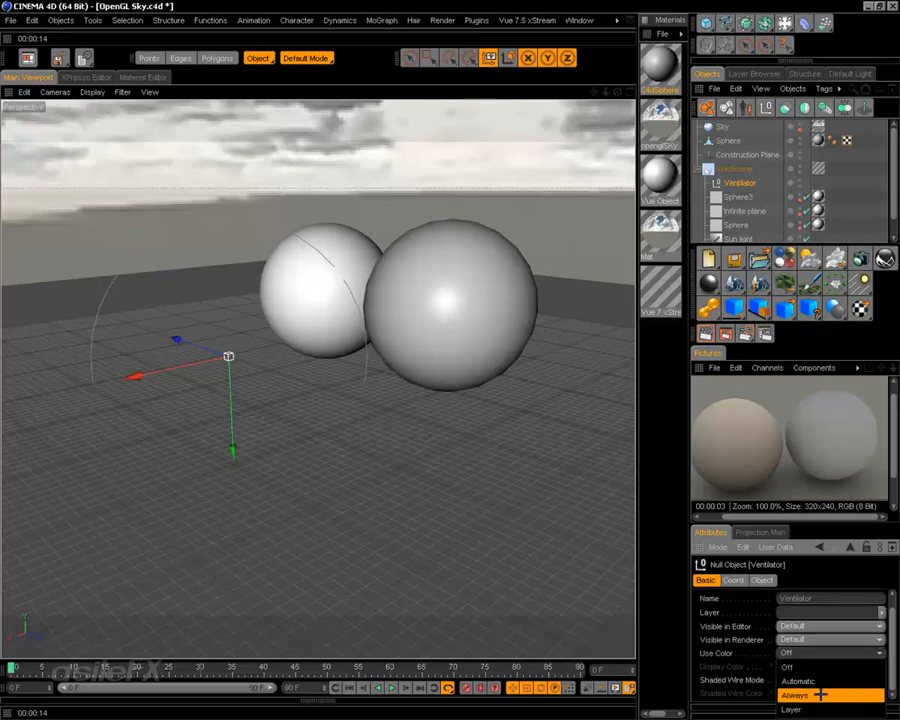
click(818, 694)
click(785, 667)
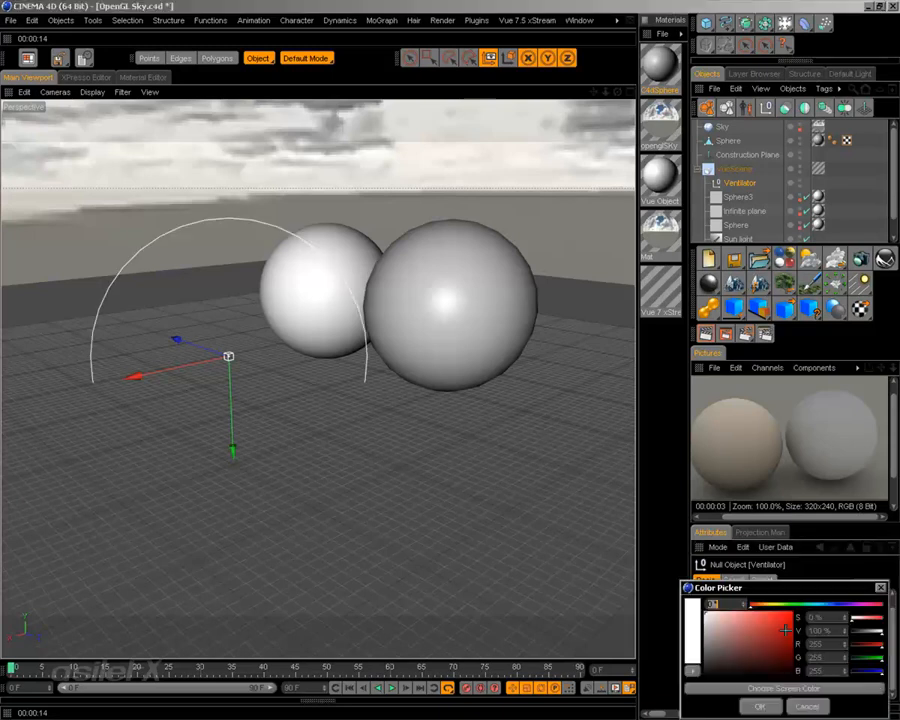
drag(784, 630, 794, 605)
click(834, 605)
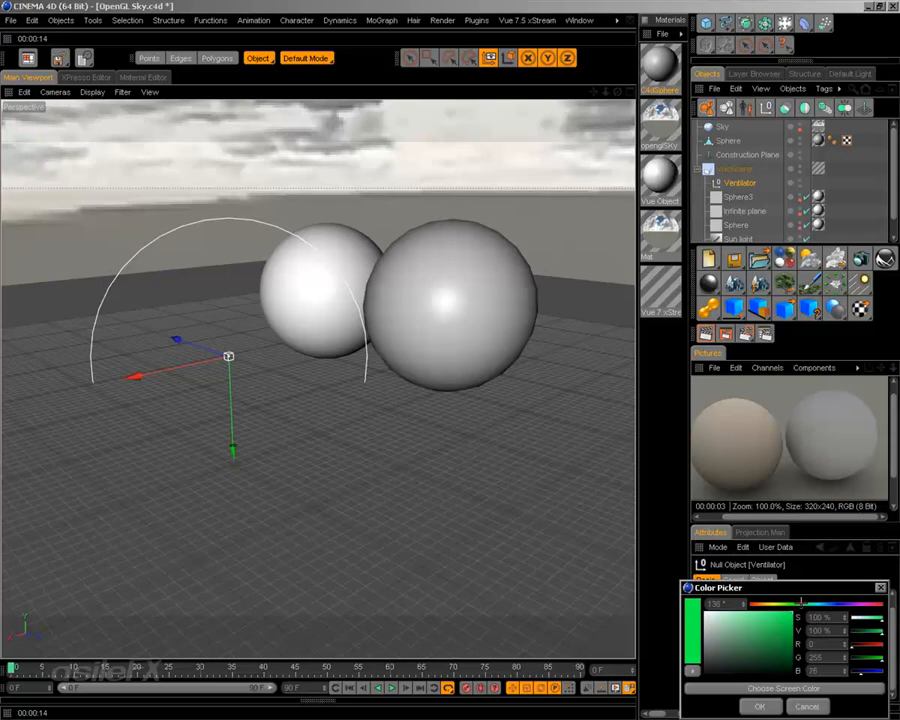
click(762, 705)
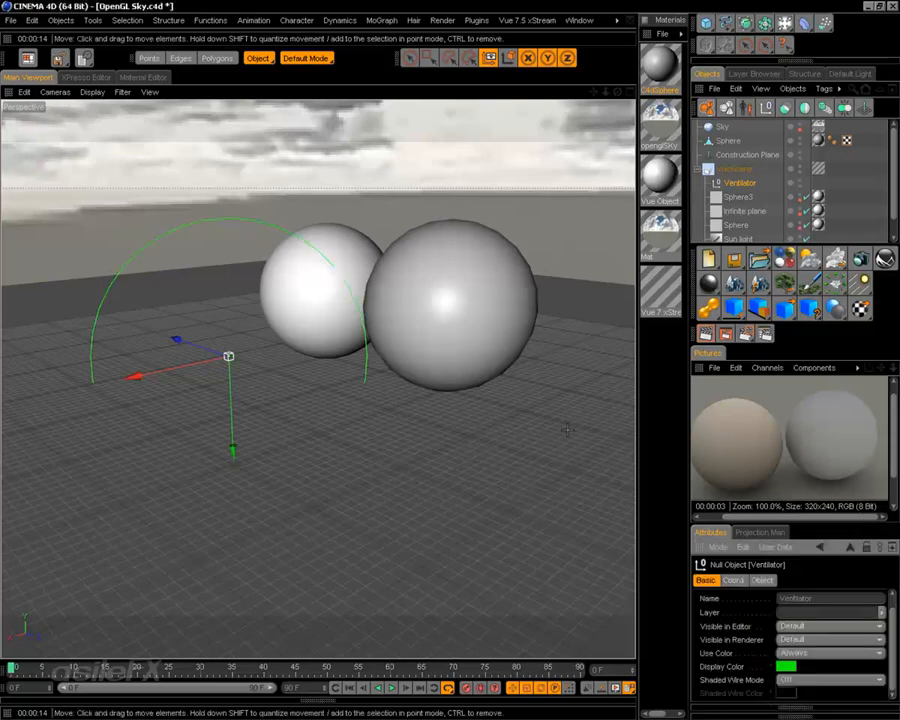
Examine the ventilator's green circle against the two spheres from several angles and review its basic properties
alt+drag(462, 411, 445, 385)
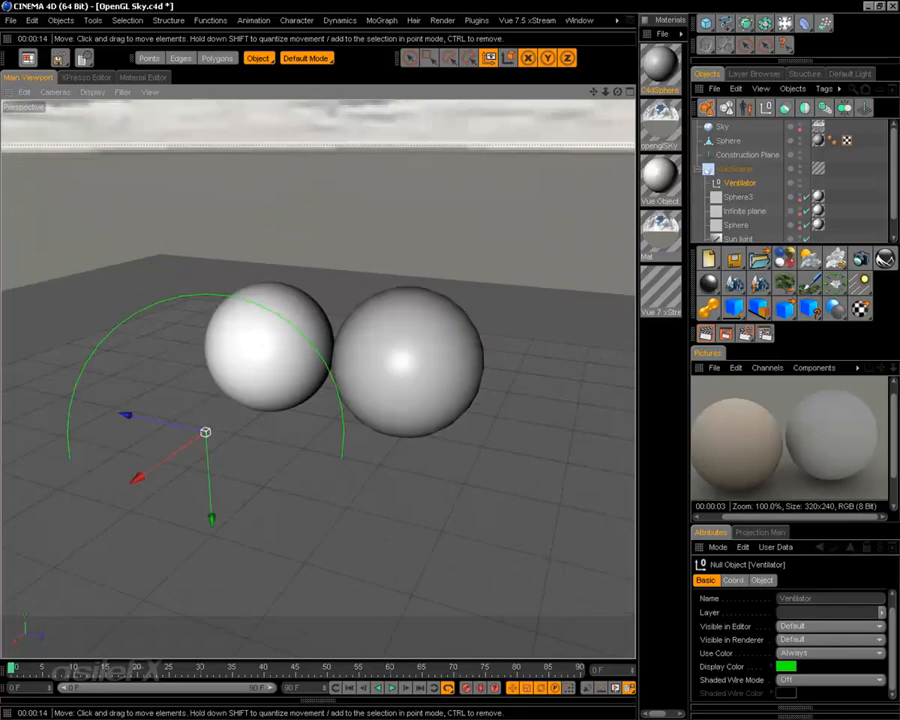
alt+drag(545, 420, 530, 401)
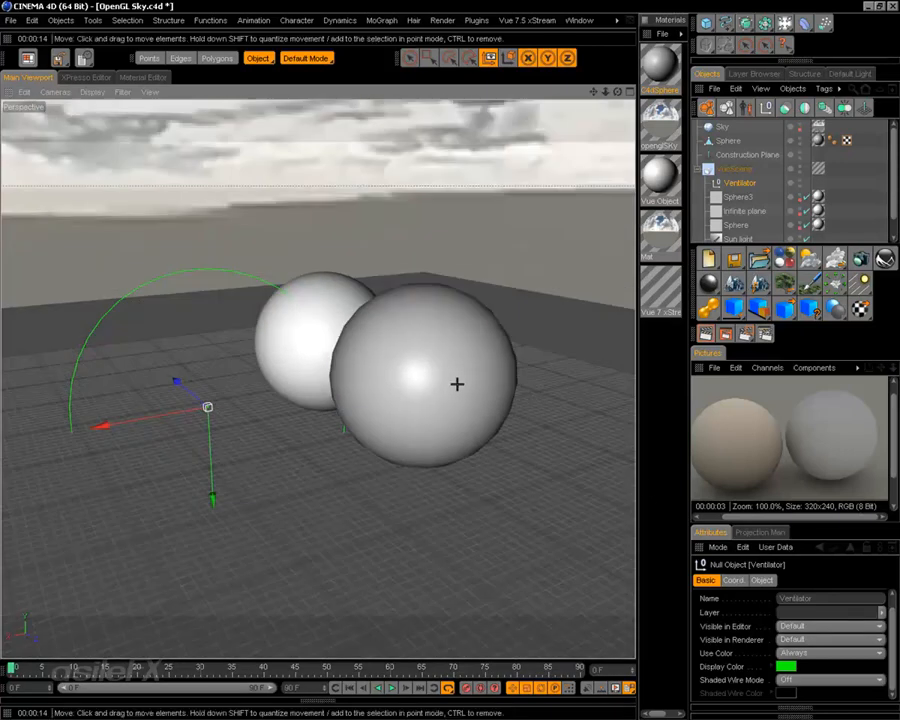
alt+drag(458, 382, 484, 384)
alt+drag(295, 368, 318, 398)
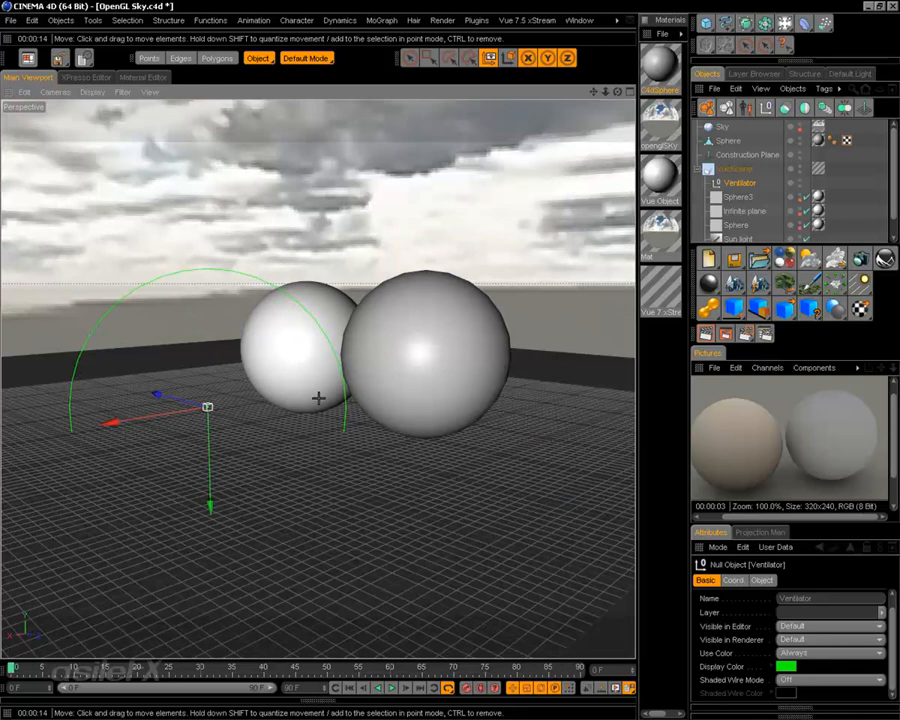
alt+drag(388, 416, 412, 440)
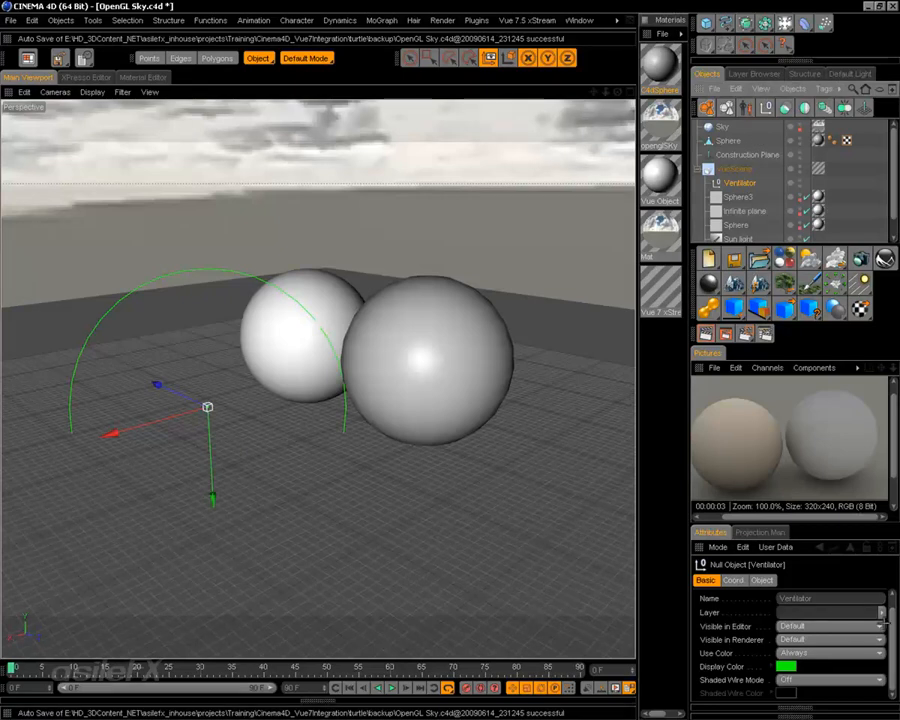
drag(891, 618, 890, 599)
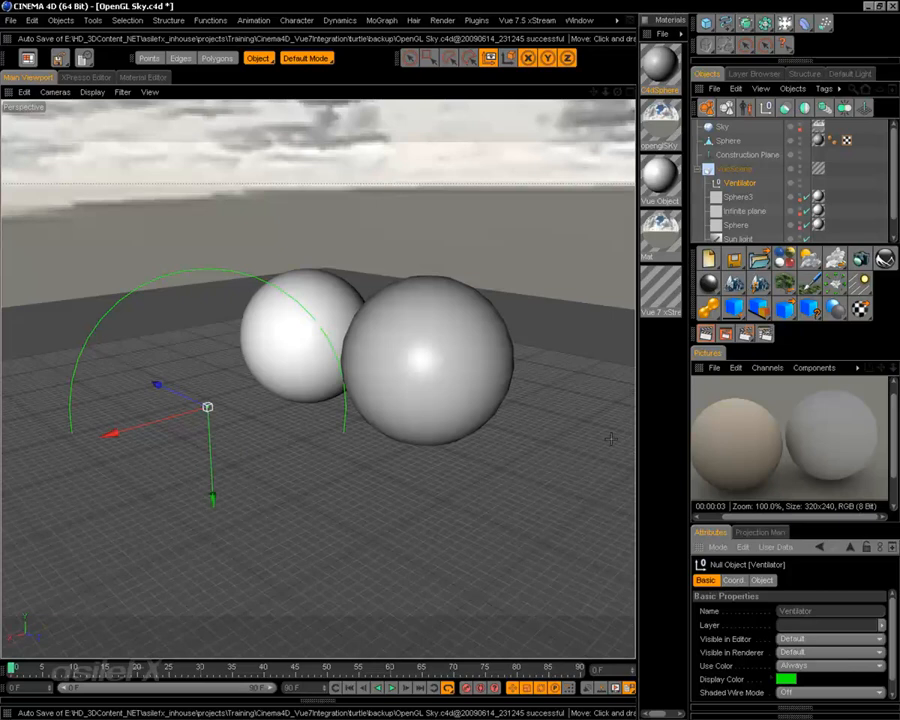
Add a second Vue ventilator, nudge the first one toward the spheres and place the new one on the ground beside the front sphere
drag(835, 283, 765, 297)
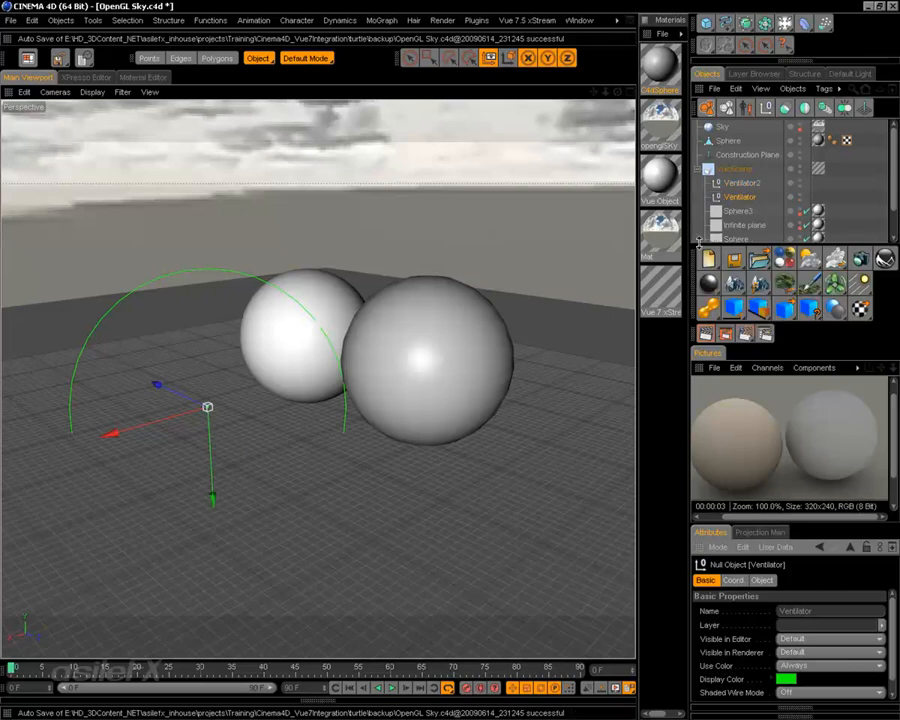
drag(175, 428, 196, 422)
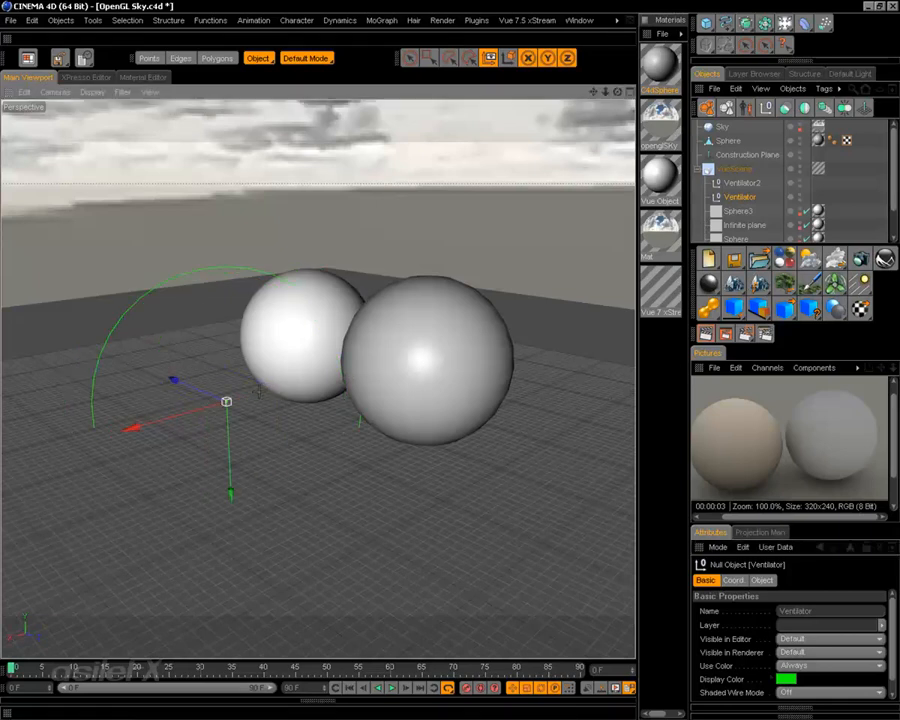
click(741, 183)
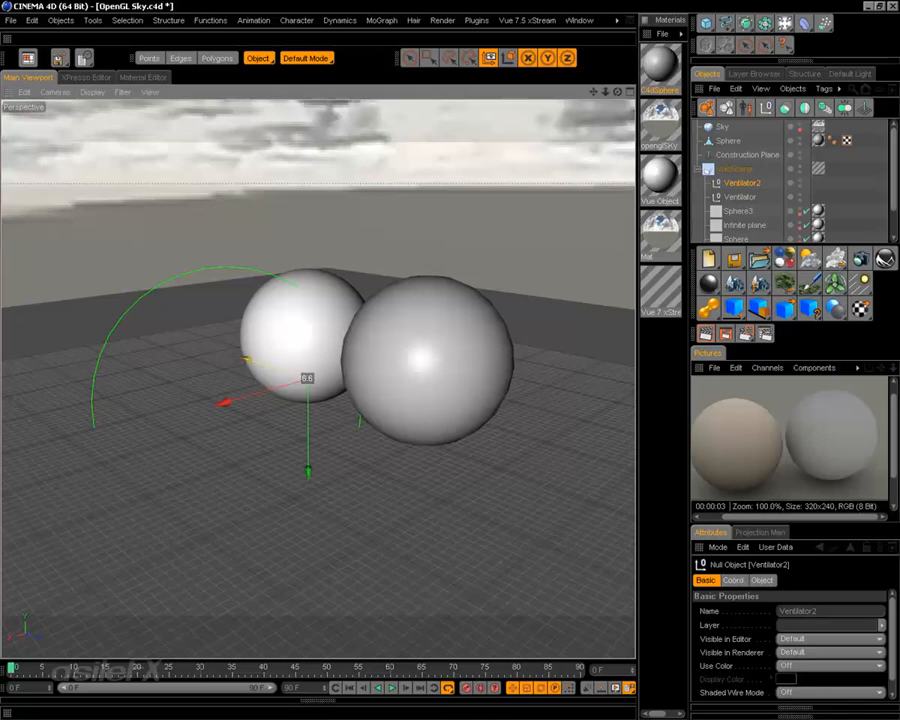
drag(292, 383, 515, 440)
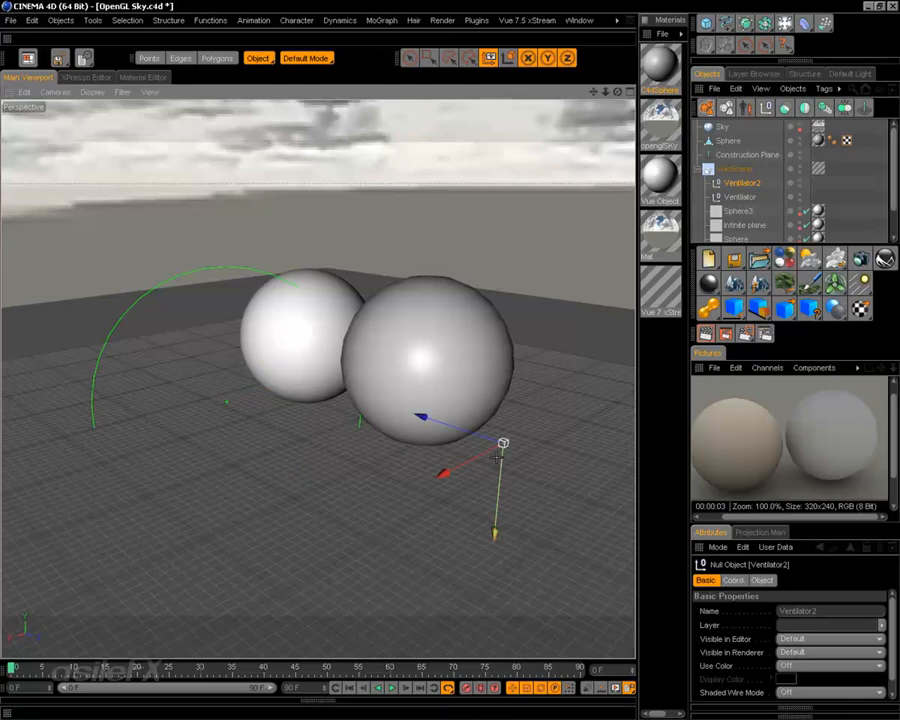
scroll(474, 446, down, 1)
mouse_move(474, 443)
mouse_down()
mouse_move(480, 432)
mouse_move(478, 446)
mouse_up()
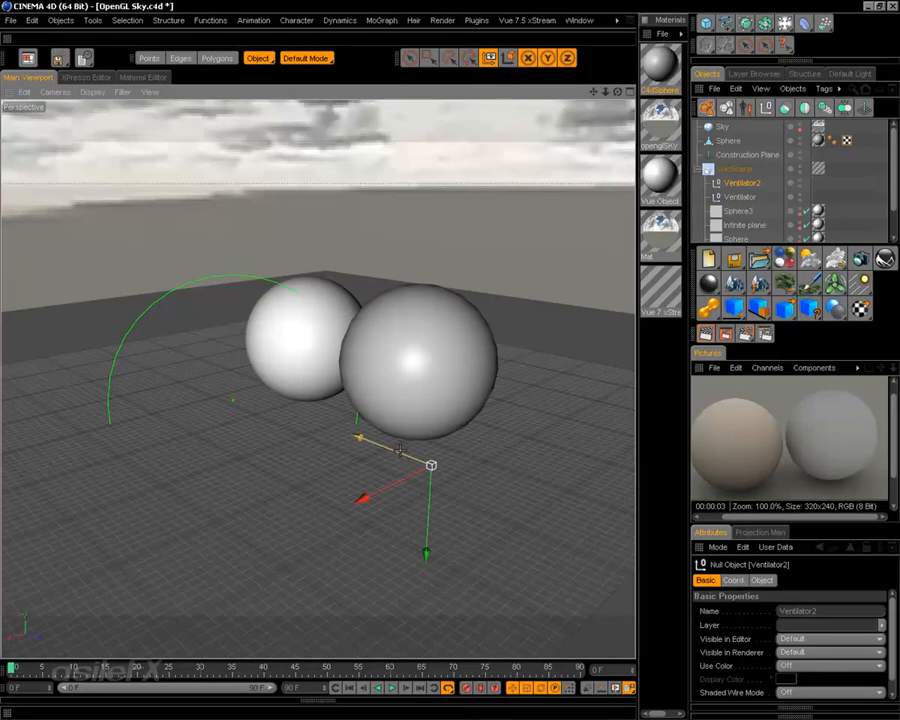
drag(402, 451, 358, 433)
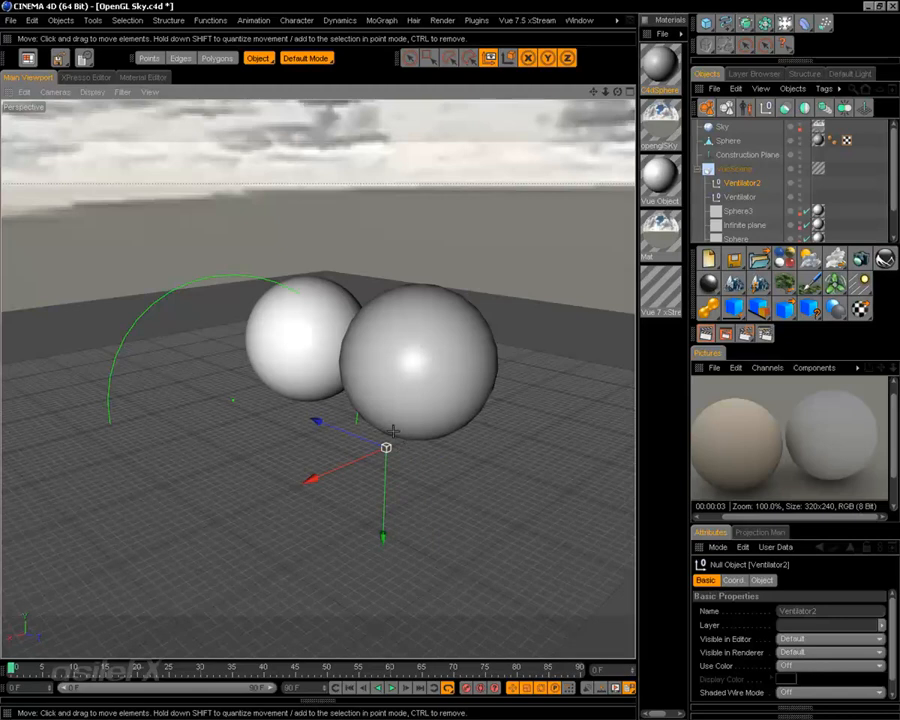
Raise the second ventilator along its vertical axis to float well above the front sphere
alt+drag(276, 303, 288, 286)
drag(383, 493, 392, 448)
alt+drag(459, 412, 509, 416)
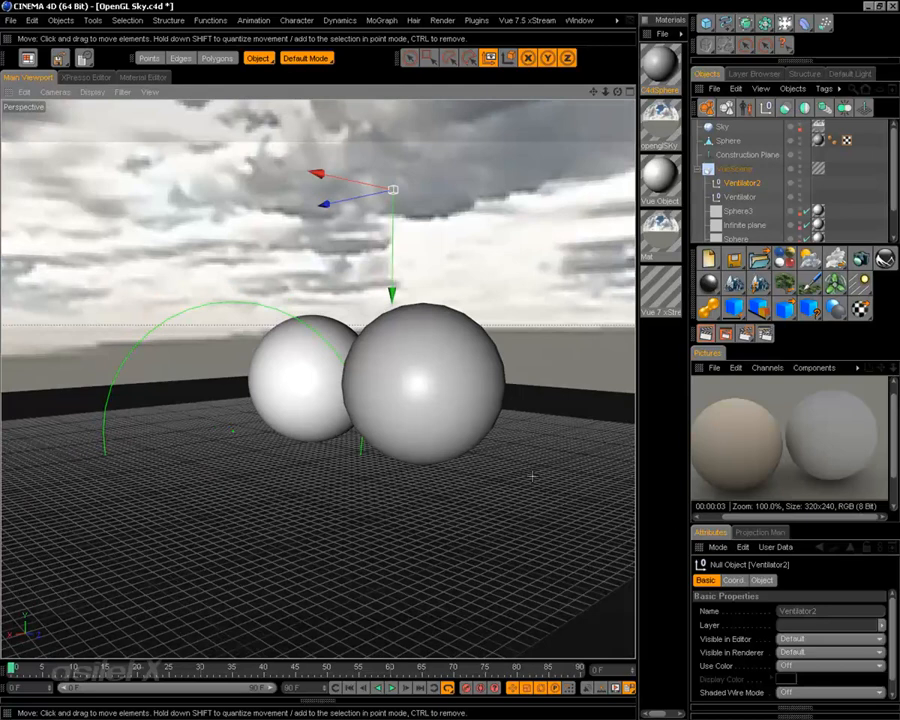
alt+right_drag(509, 416, 791, 468)
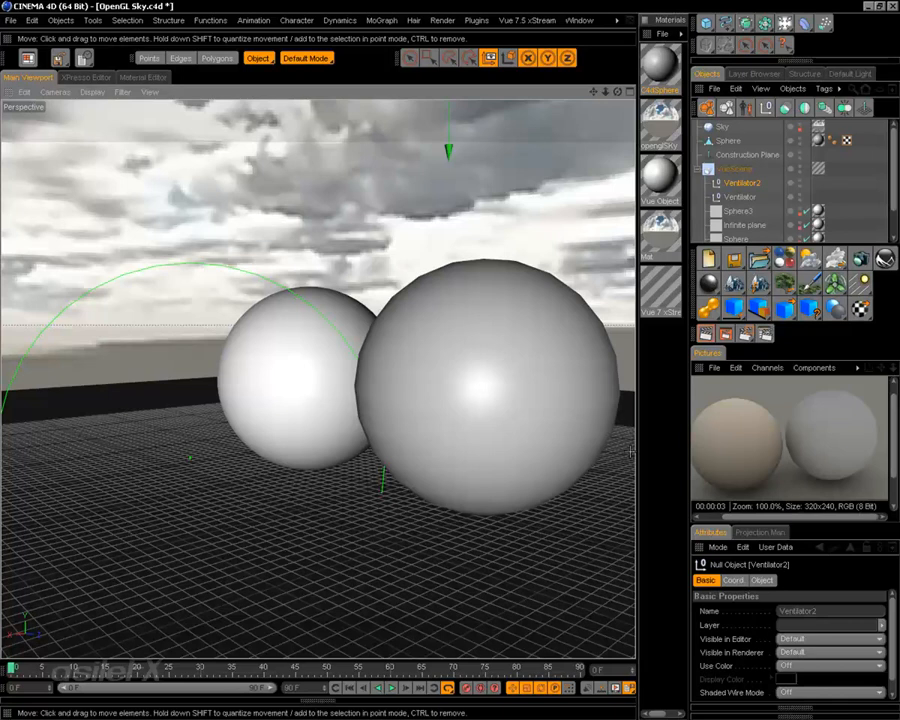
alt+drag(554, 475, 548, 412)
alt+right_drag(548, 412, 411, 402)
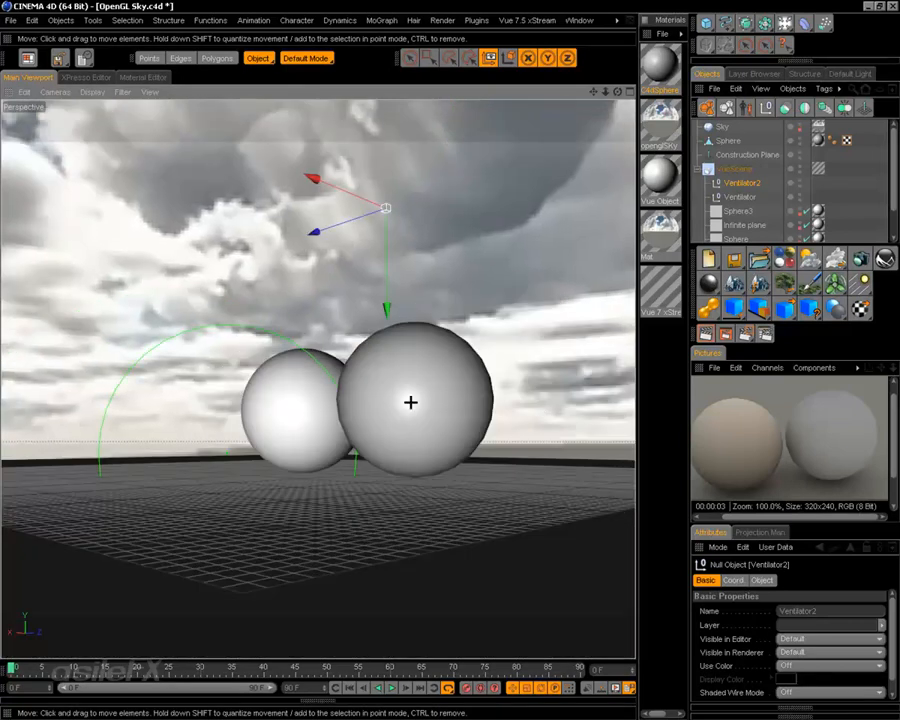